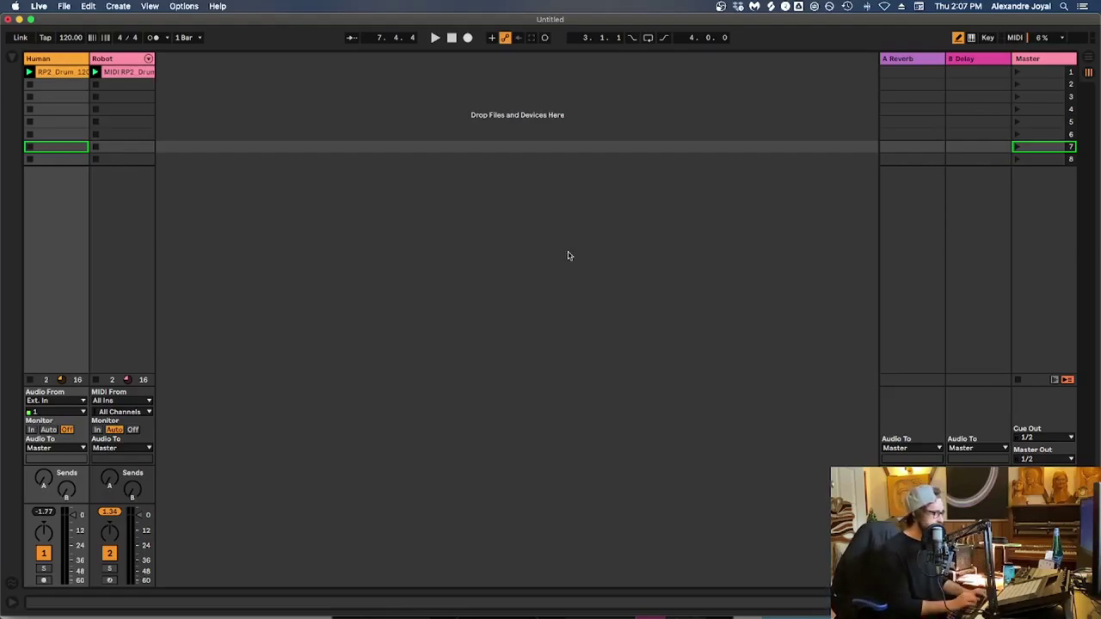
Step: Show the Browser and Groove Pool, then open the Human drum clip and play it
key("super+alt+b")
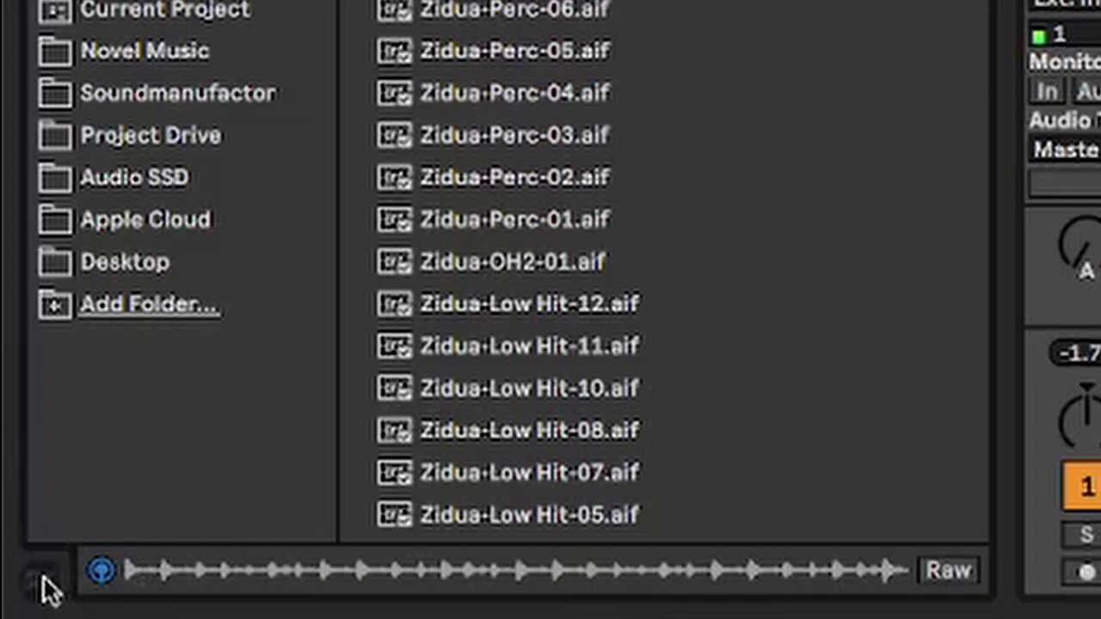
left_click(41, 582)
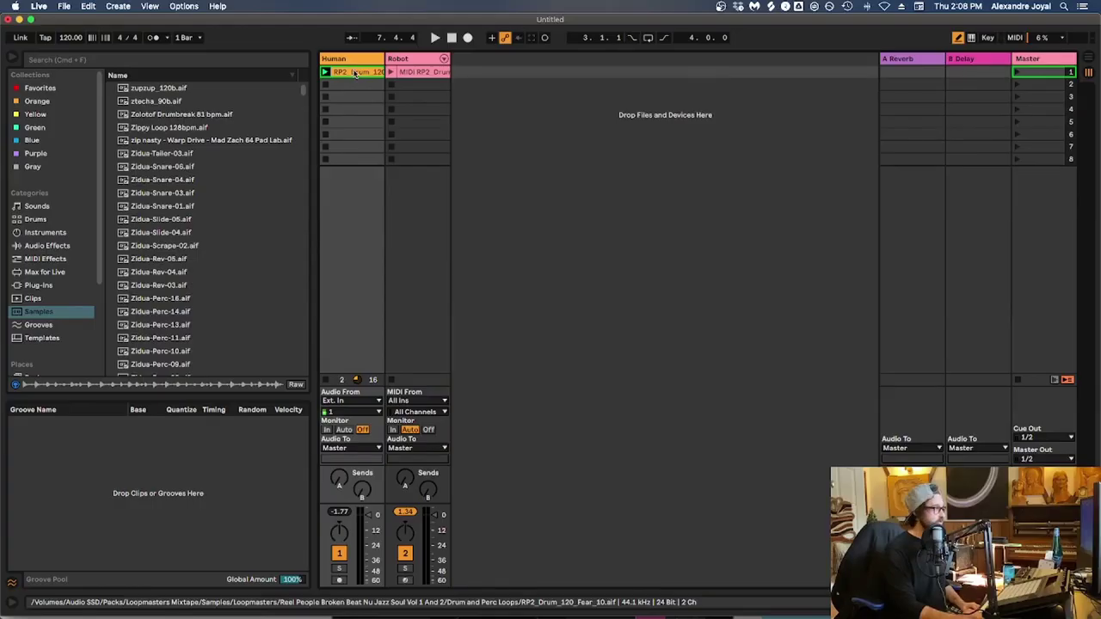
double_click(355, 74)
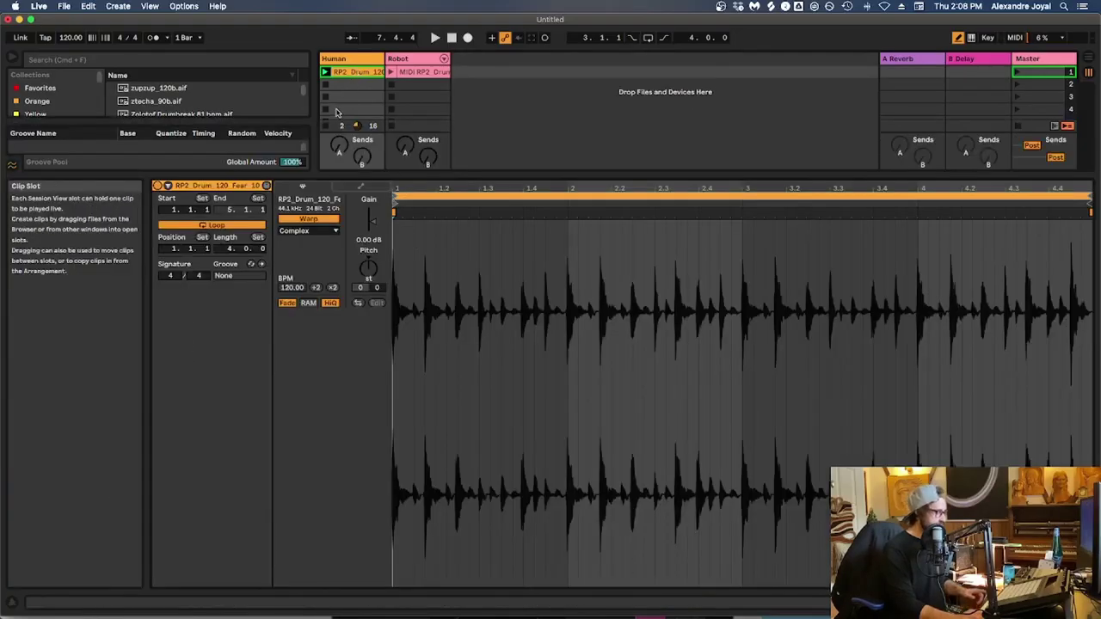
key("space")
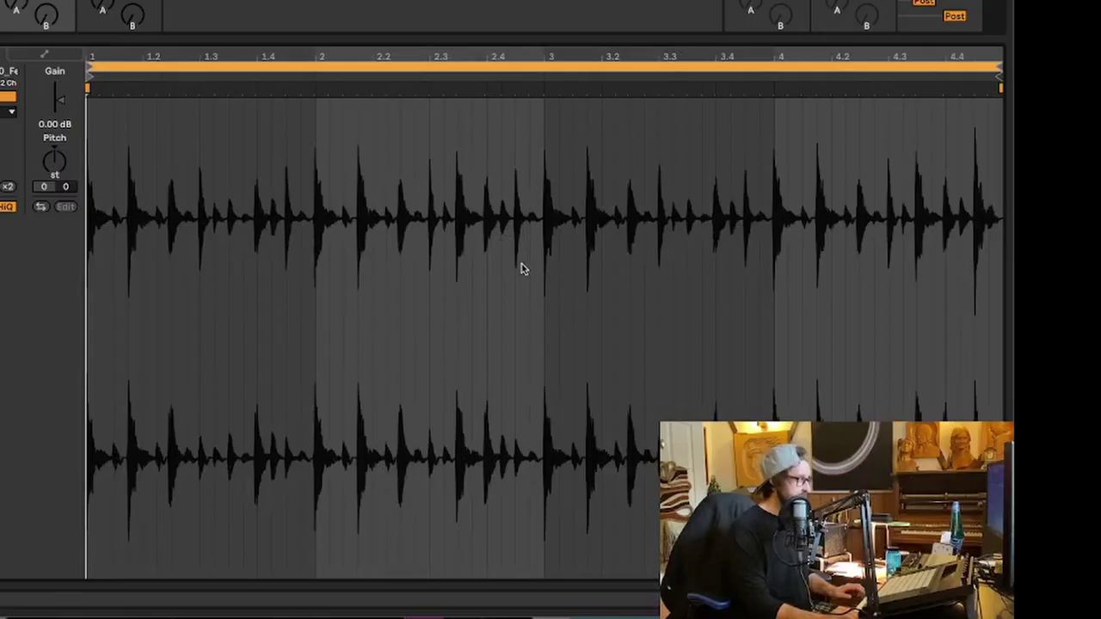
Step: Zoom and scroll through the drum clip in the detail view
scroll(724, 350, "up", 3)
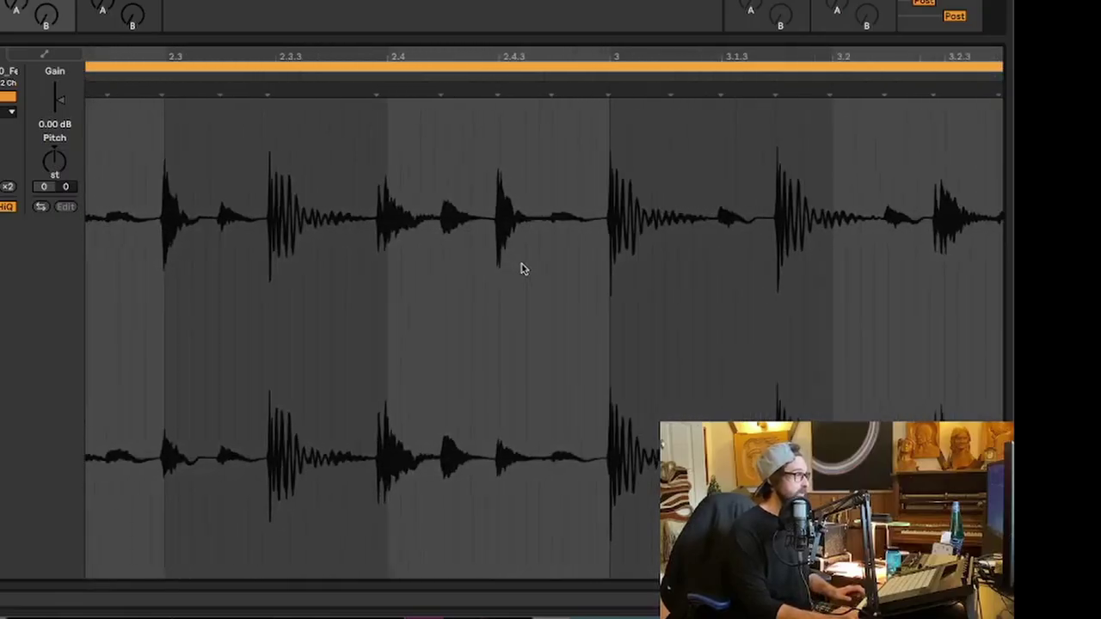
scroll(521, 270, "up", 6)
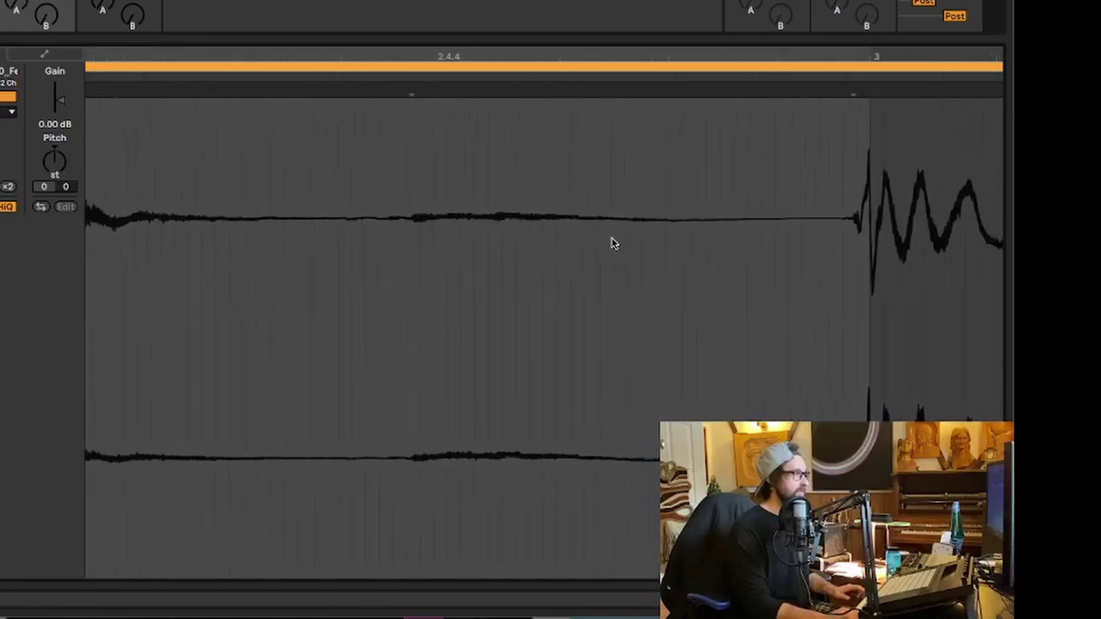
scroll(613, 243, "right", 3)
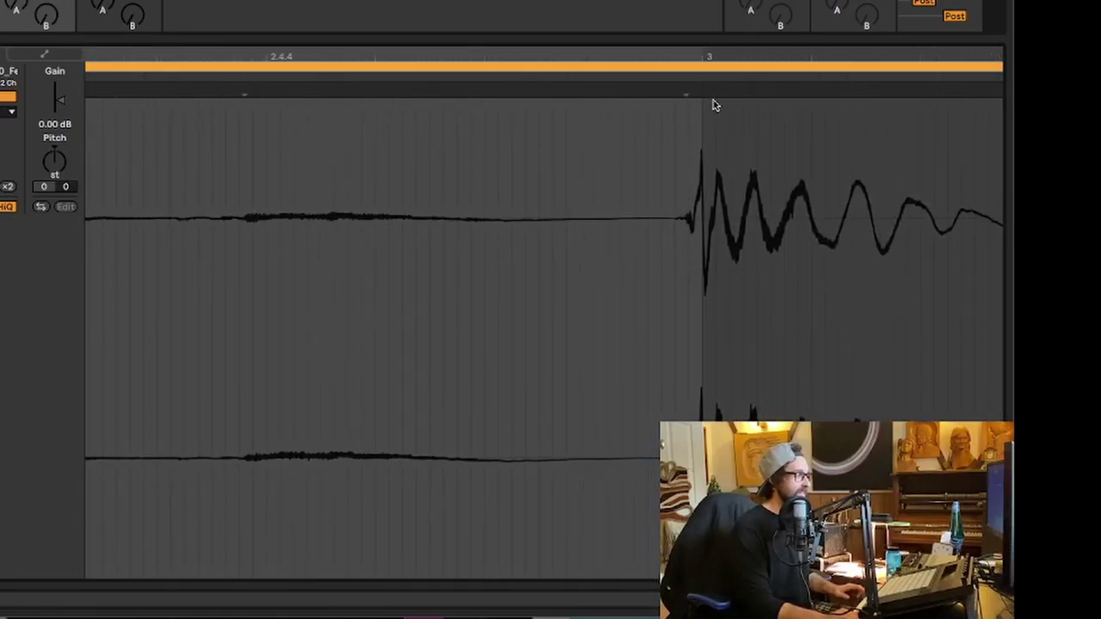
scroll(679, 168, "down", 3)
scroll(676, 138, "right", 5)
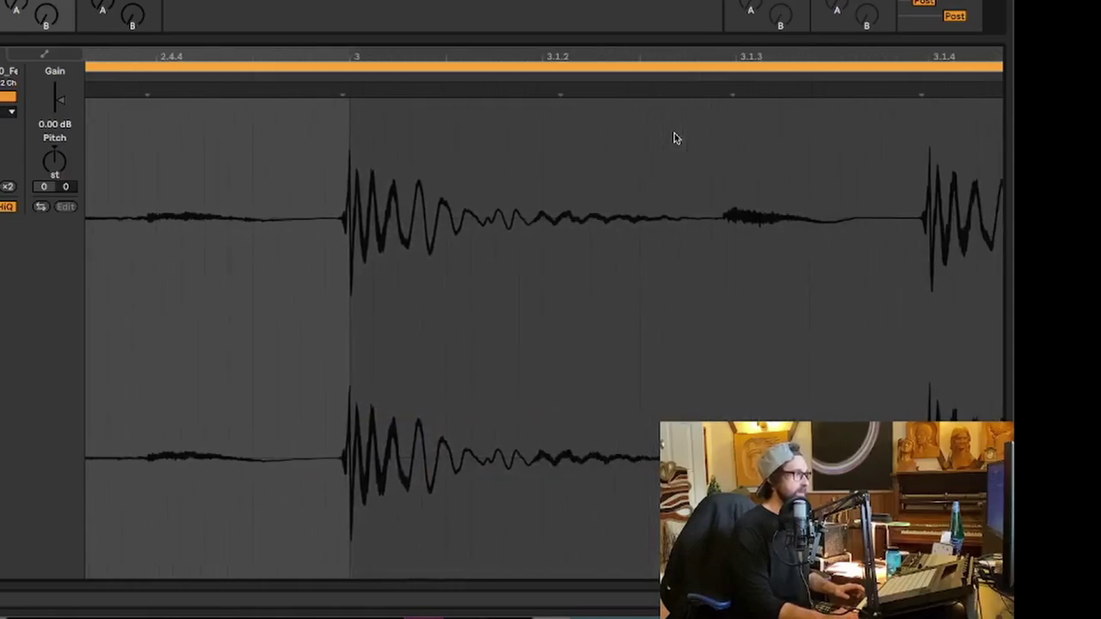
scroll(705, 247, "right", 1)
scroll(766, 243, "right", 2)
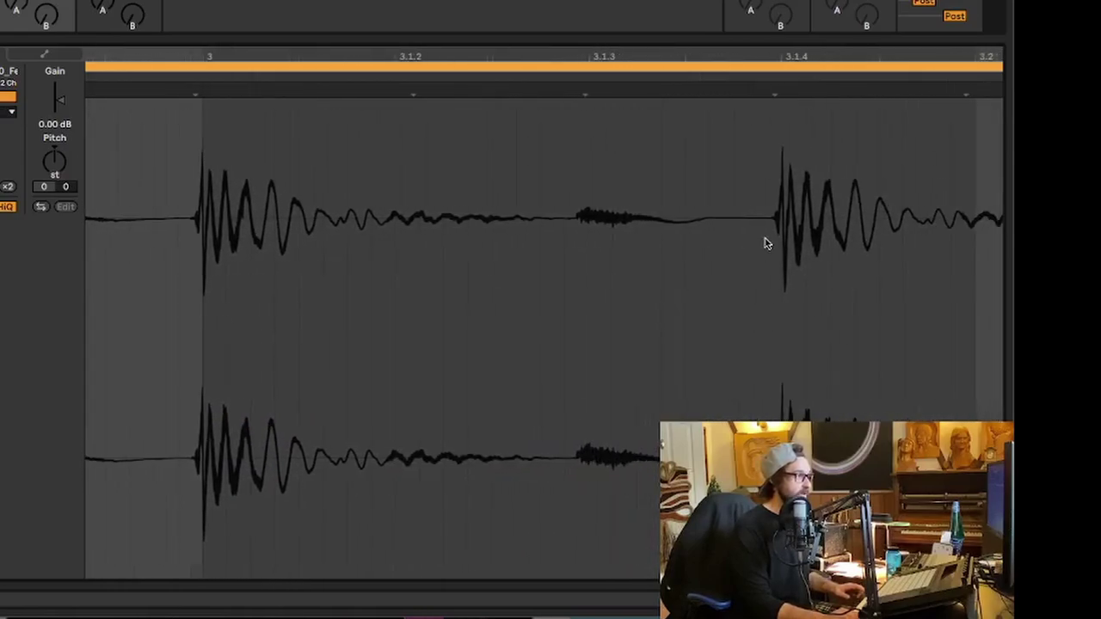
scroll(766, 244, "up", 3)
scroll(824, 91, "down", 6)
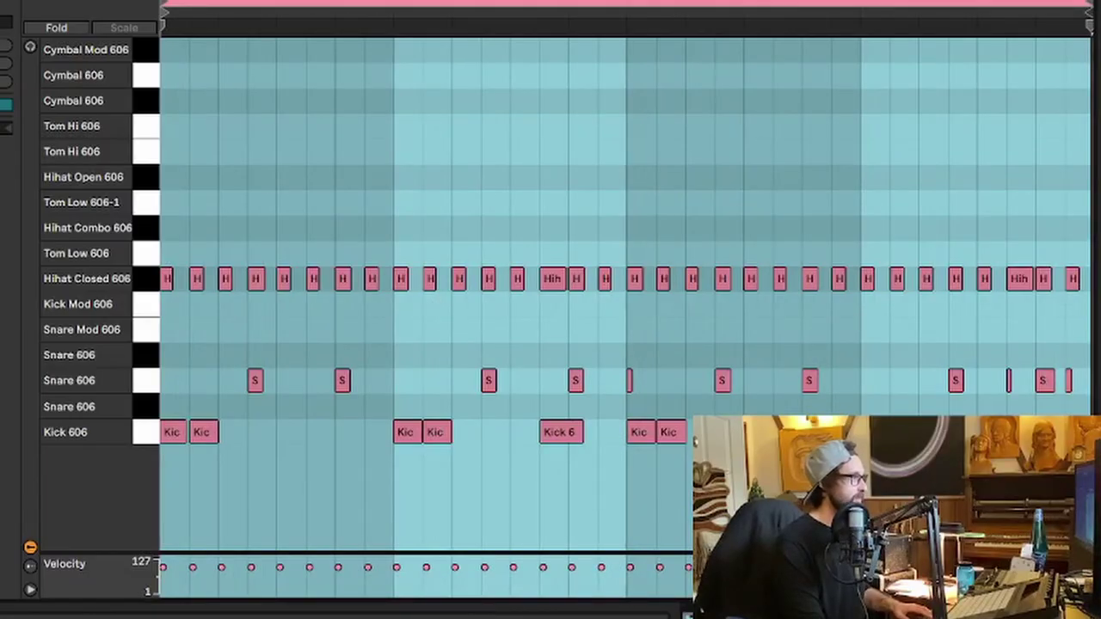
key("space")
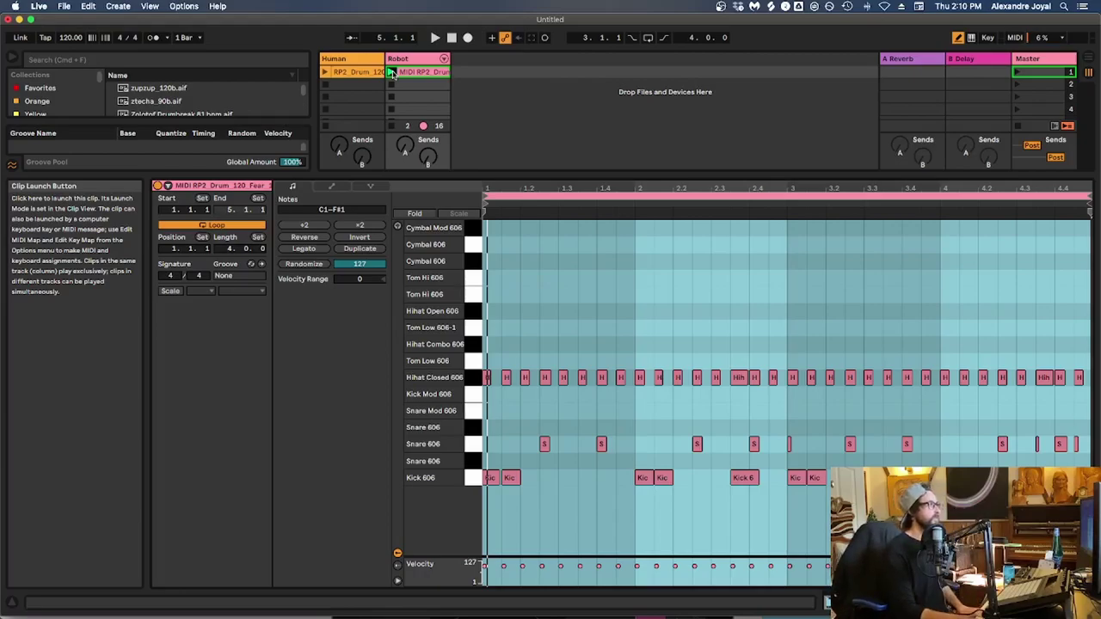
Step: Extract a groove from the Human drum clip's waveform with Extract Groove(s)
left_click(346, 72)
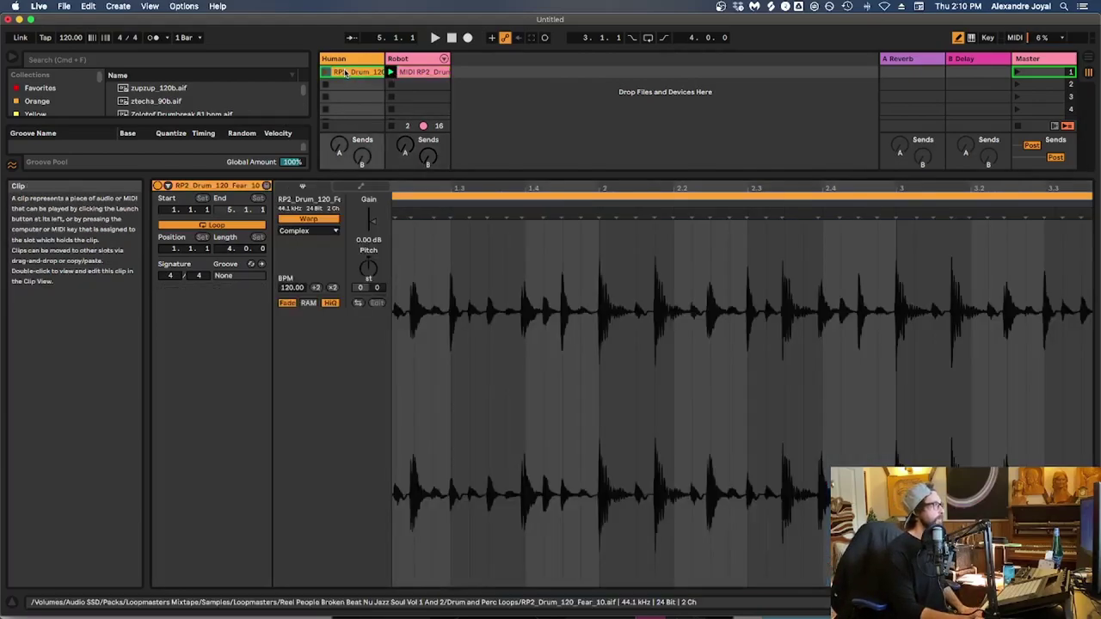
right_click(658, 350)
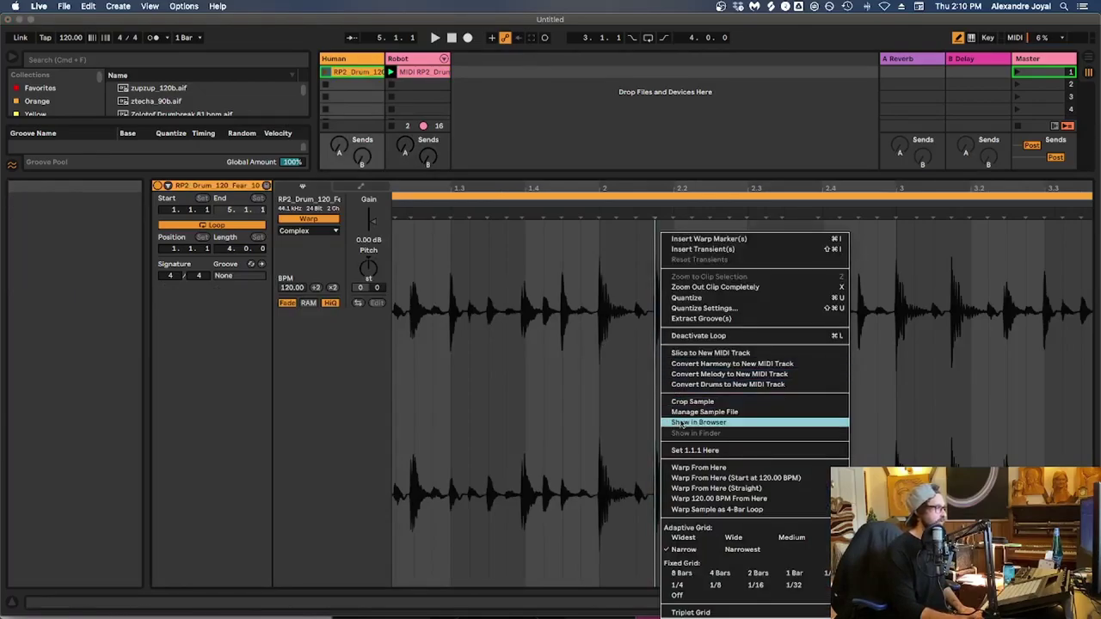
left_click(689, 318)
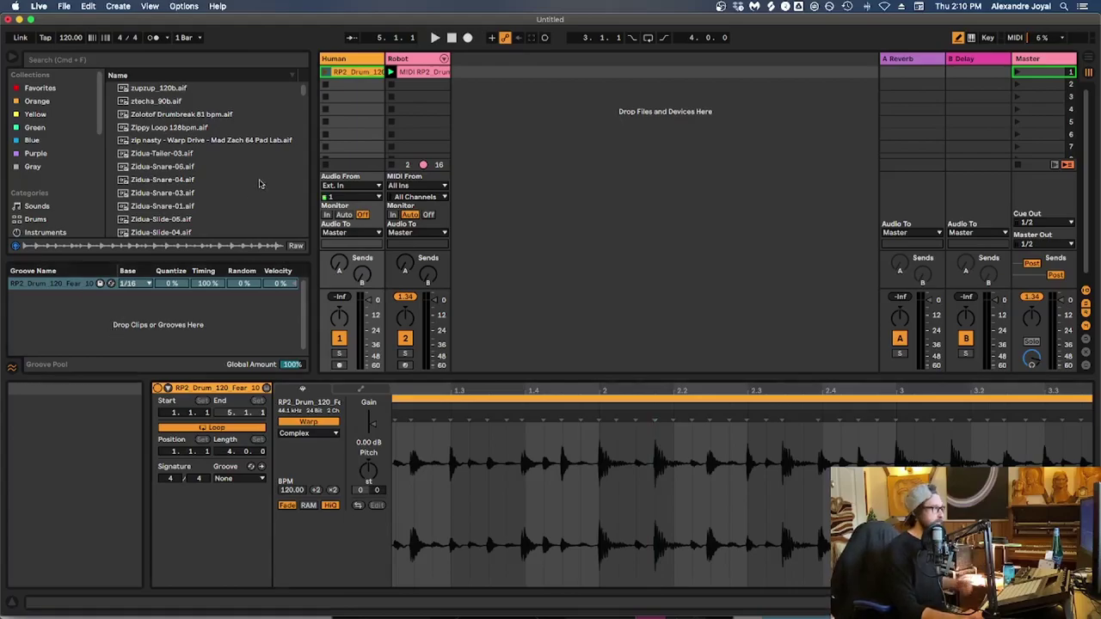
Step: Enlarge the Robot clip's note editor and commit the RP2 Drum 120 Fear 10 groove to it
left_click(418, 72)
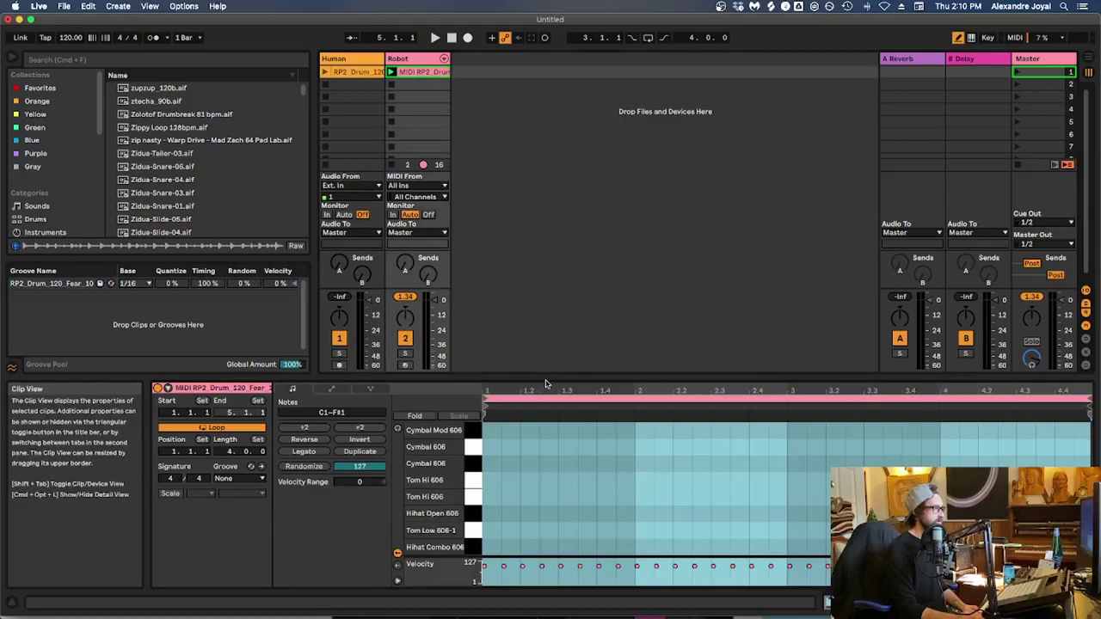
left_click_drag(546, 373, 539, 188)
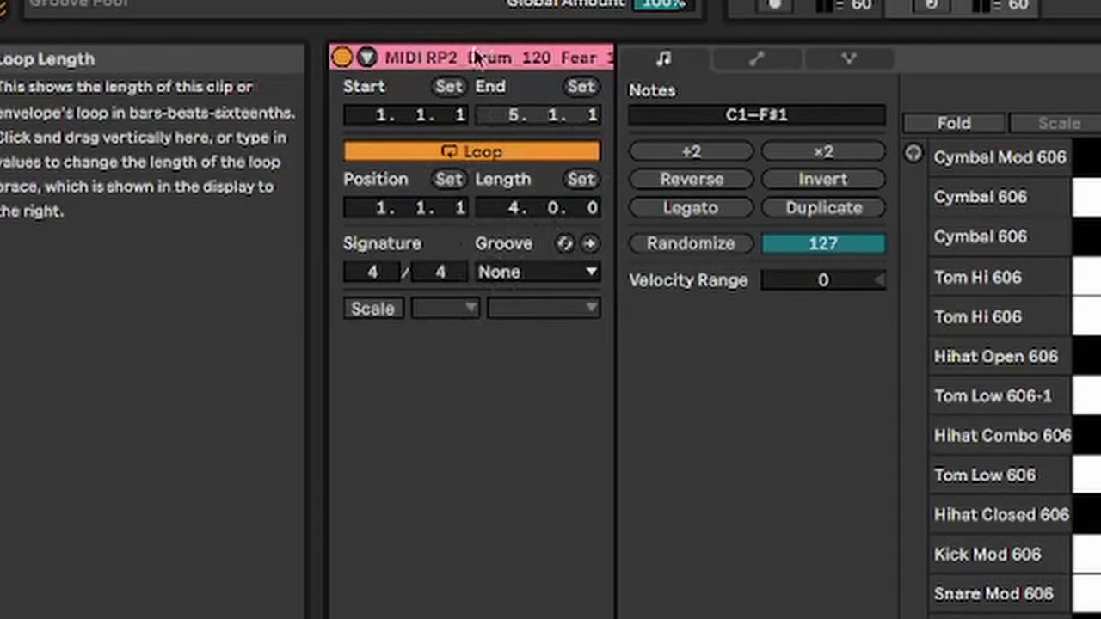
left_click(516, 272)
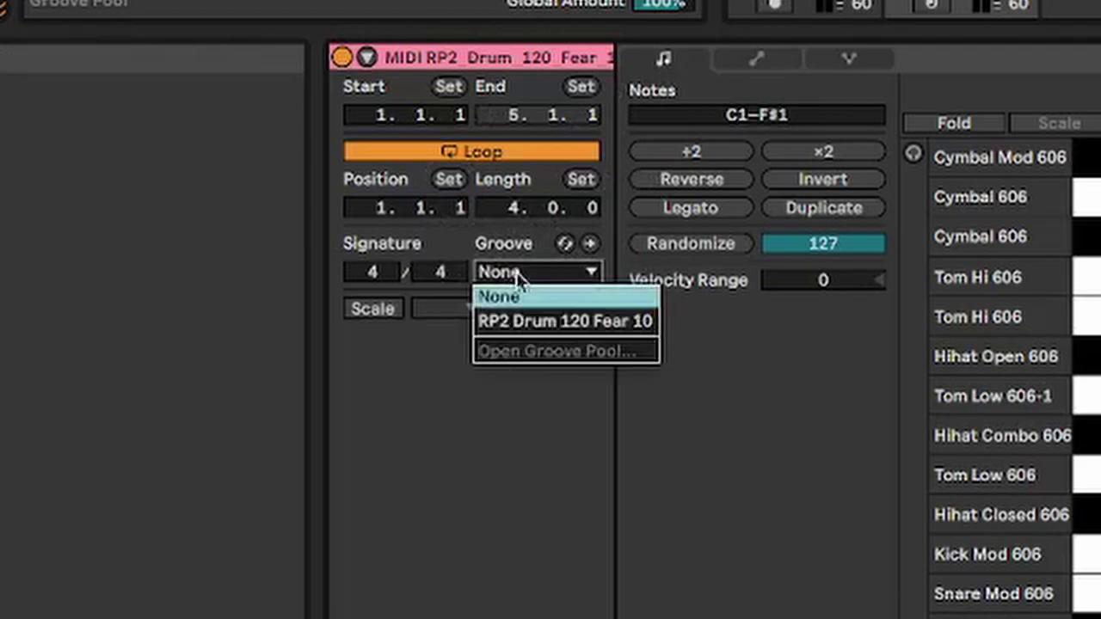
left_click(520, 321)
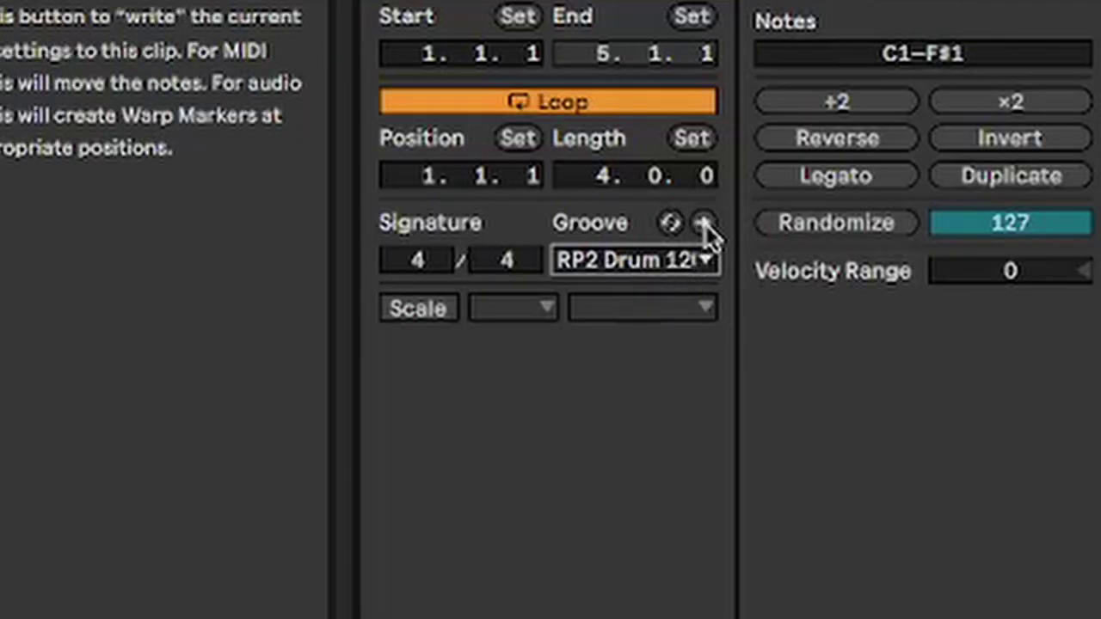
left_click(706, 228)
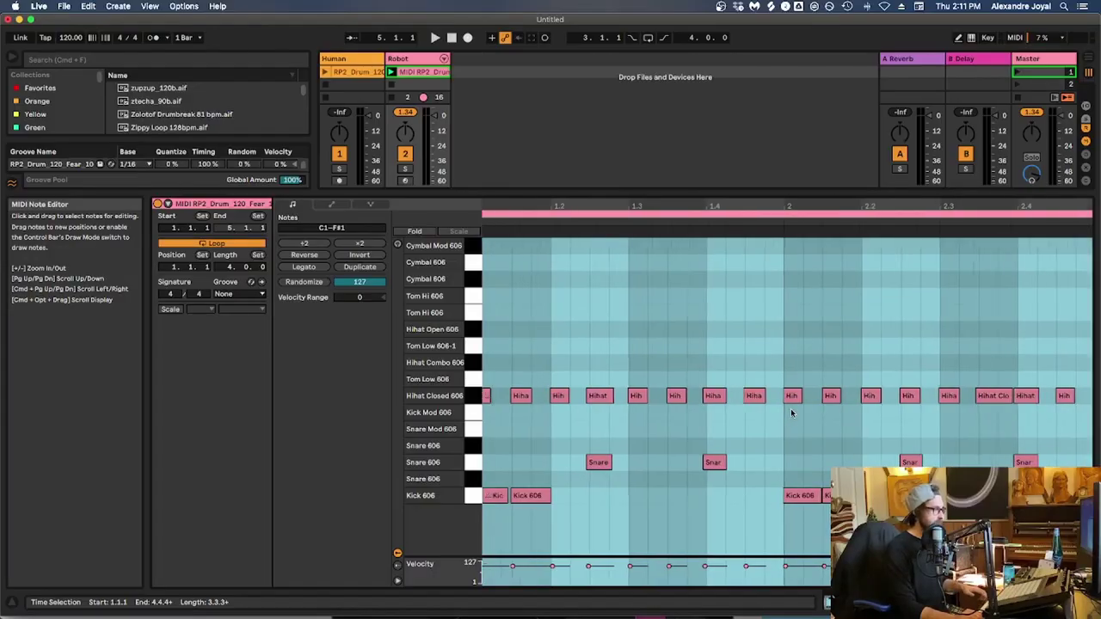
Step: Zoom in on the shifted notes around bar 2, then zoom back out to two bars
key("plus")
key("plus")
key("plus")
key("plus")
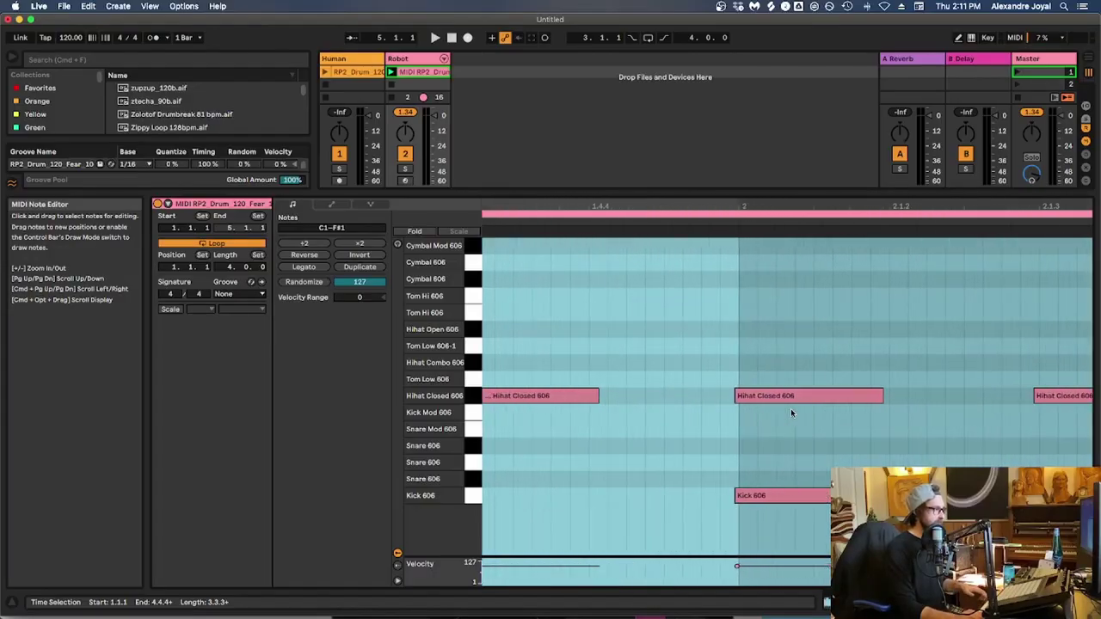
scroll(704, 392, "down", 1)
scroll(732, 390, "right", 5)
key("minus")
key("minus")
key("minus")
key("minus")
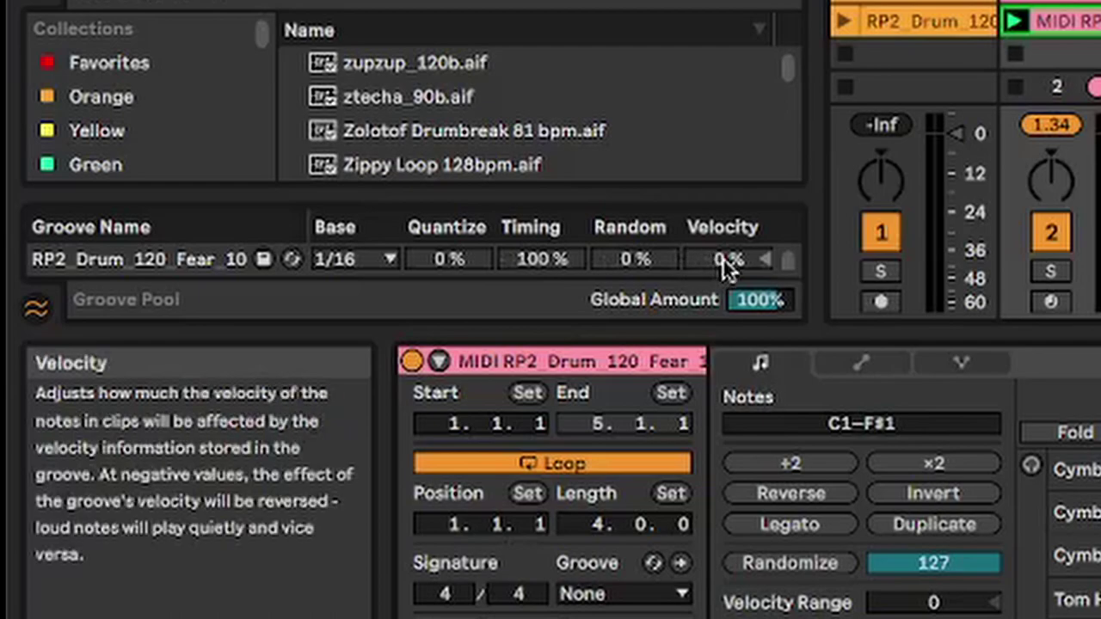
Step: Set the RP2 groove's Velocity to 100% and commit it again to the Robot clip
left_click_drag(279, 163, 278, 157)
mouse_move(723, 269)
left_mouse_down()
mouse_move(722, 206)
mouse_move(723, 269)
left_mouse_up()
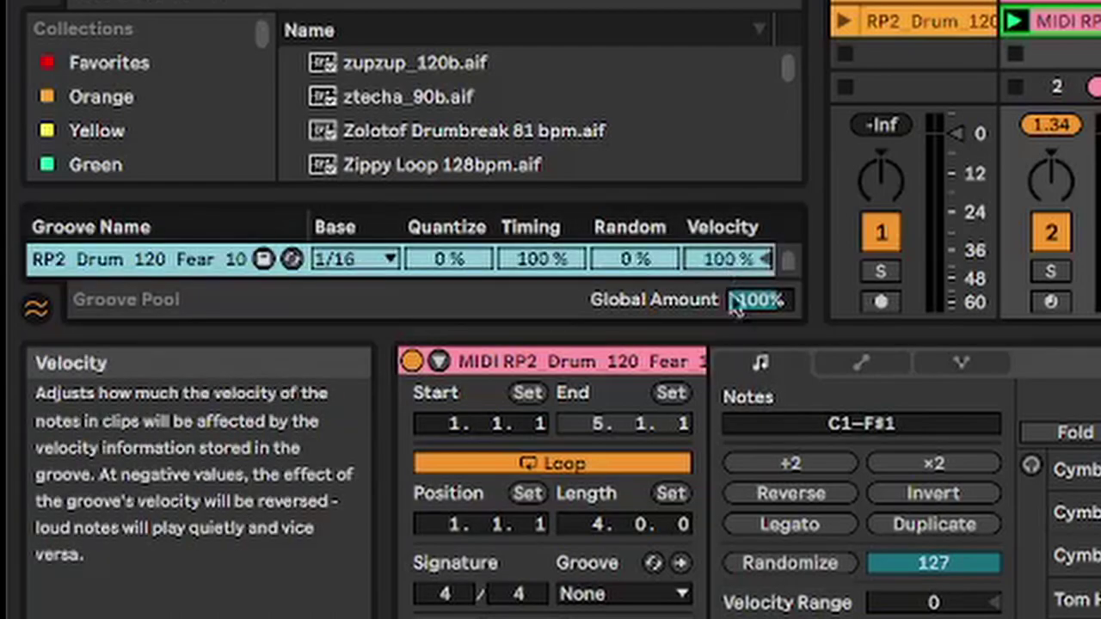
left_click(616, 594)
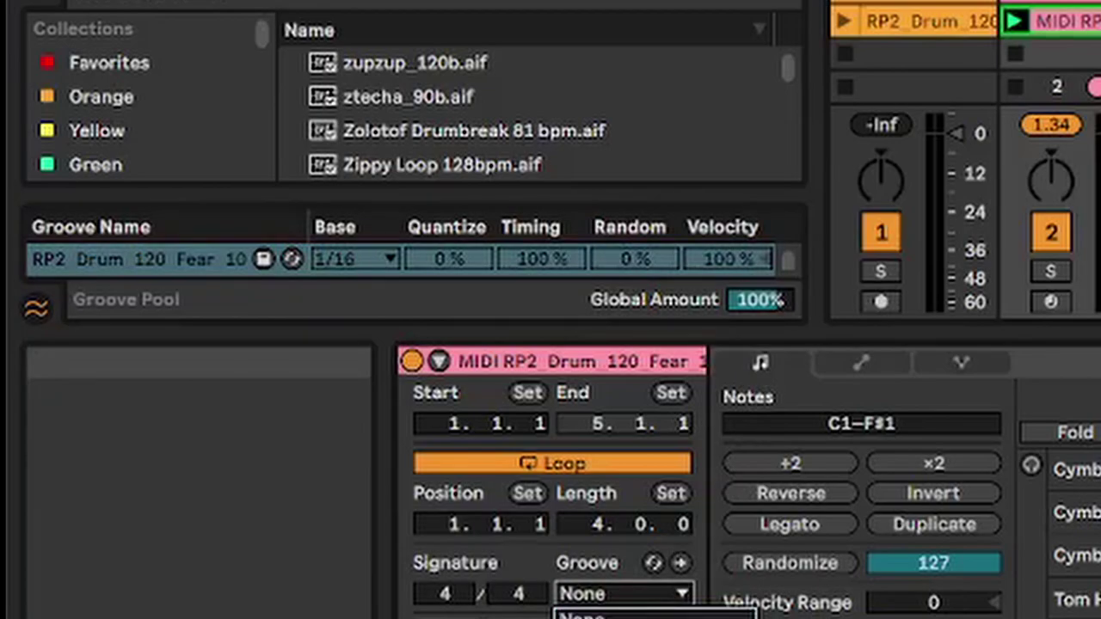
left_click(616, 618)
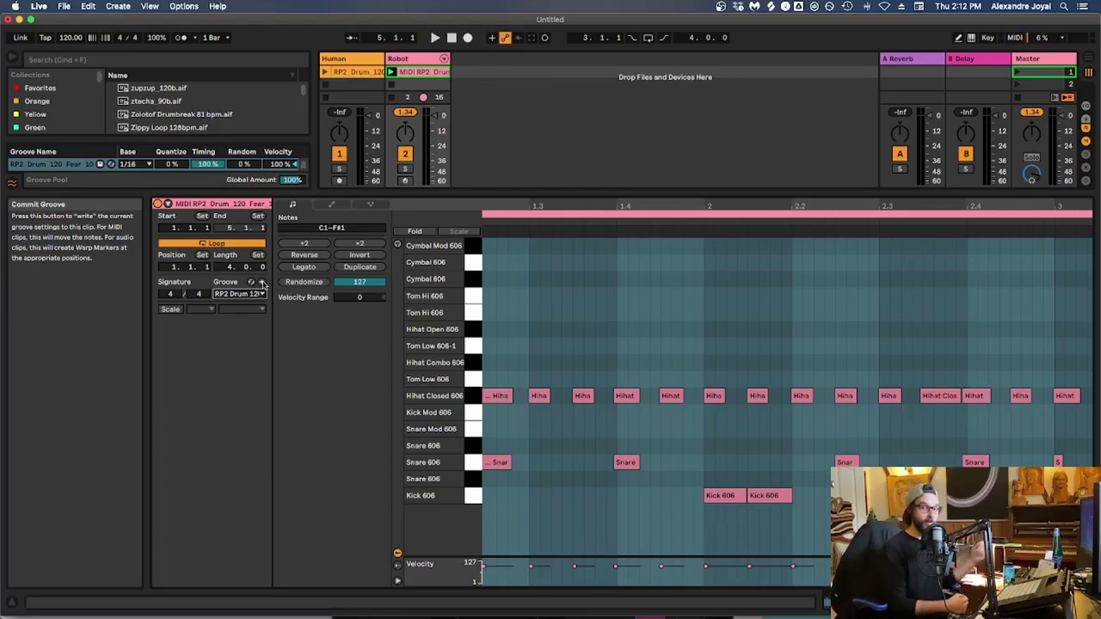
left_click(251, 282)
left_click(707, 571)
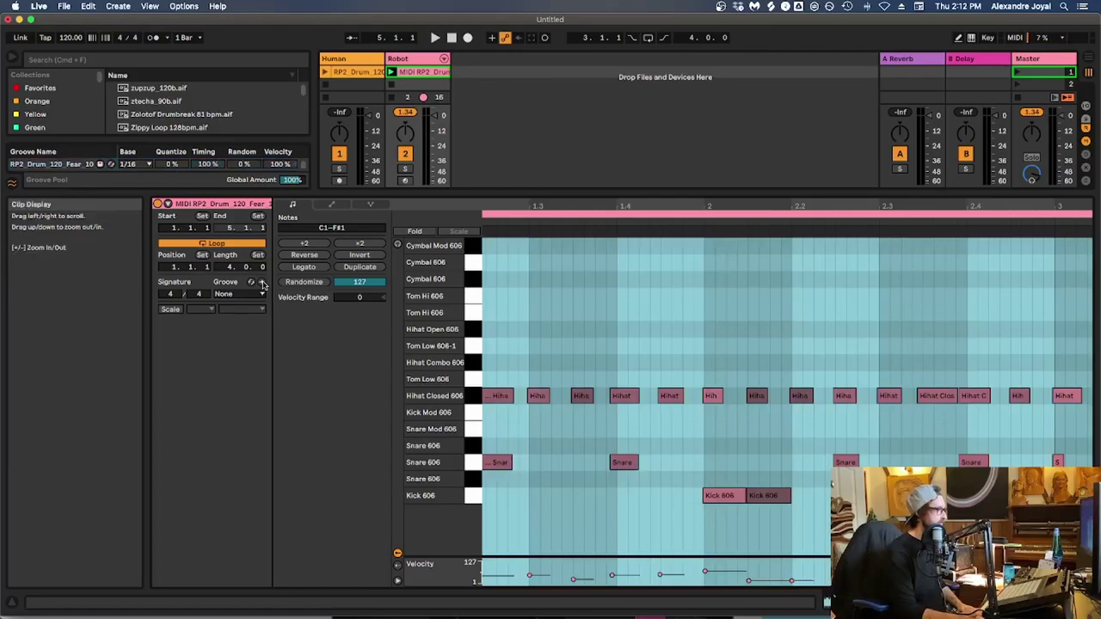
left_click(721, 571)
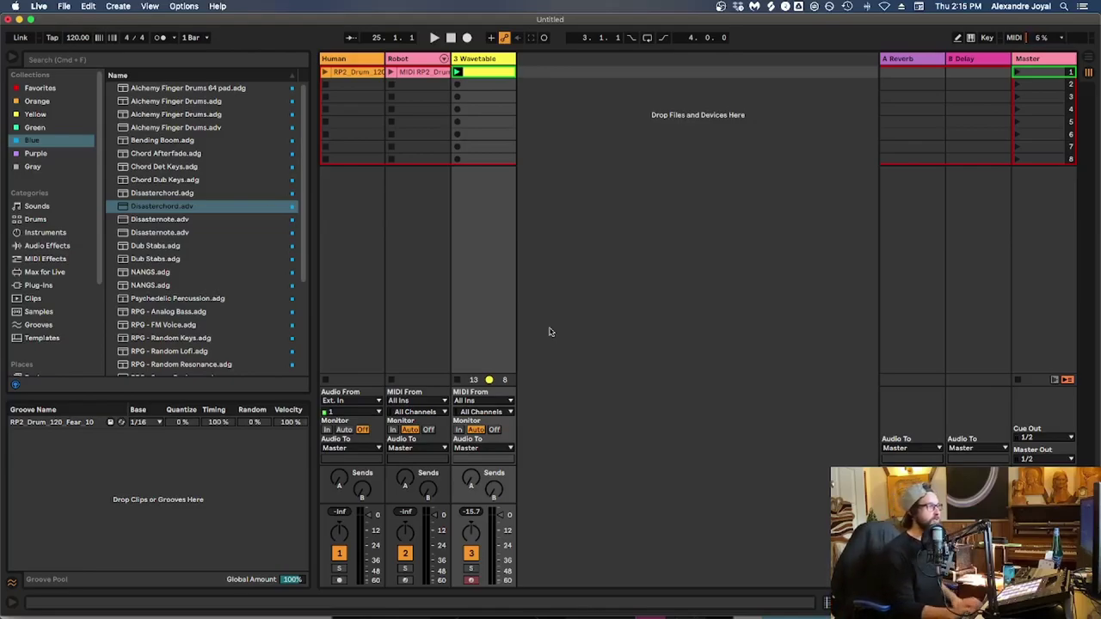
Step: Open the 3 Wavetable clip's notes and show its envelopes set to MIDI Ctrl, Pitch Bend
left_click(457, 74)
double_click(476, 75)
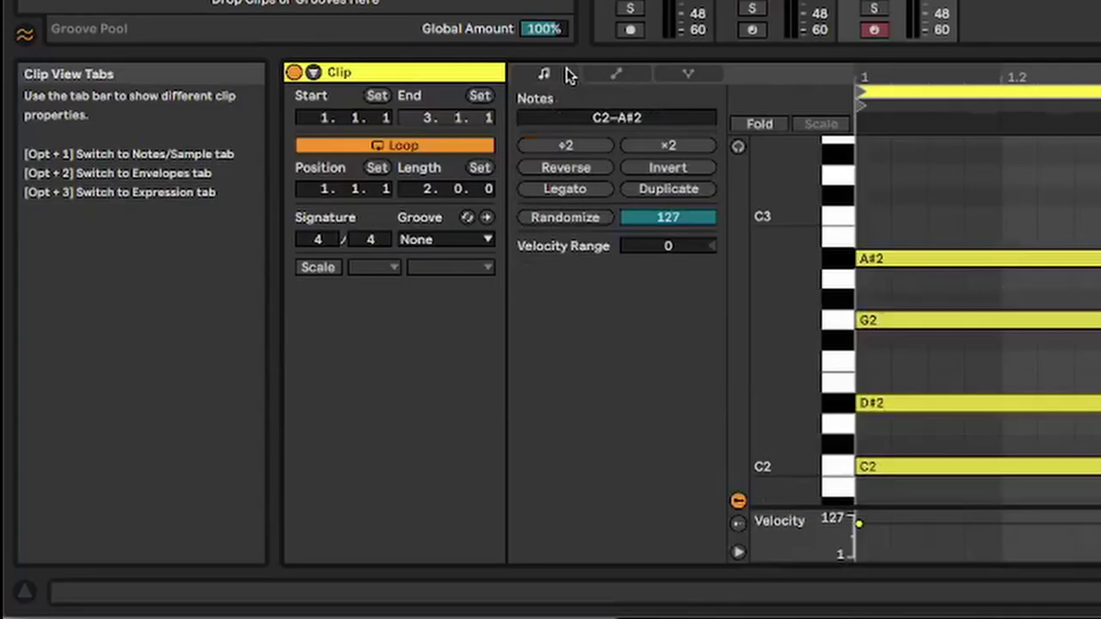
left_click(618, 75)
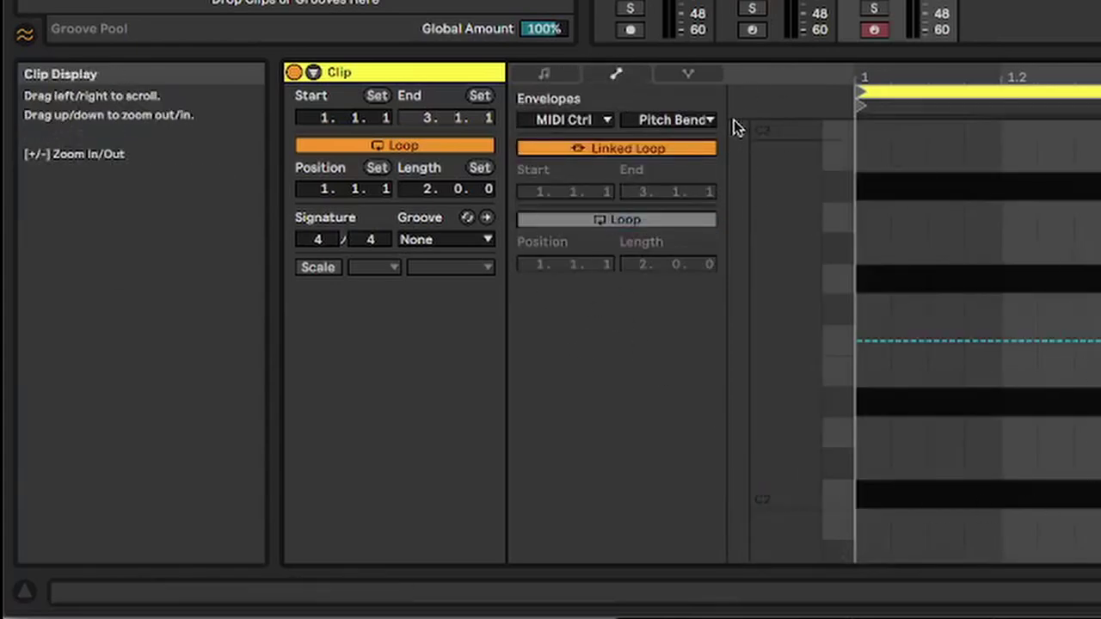
left_click(652, 120)
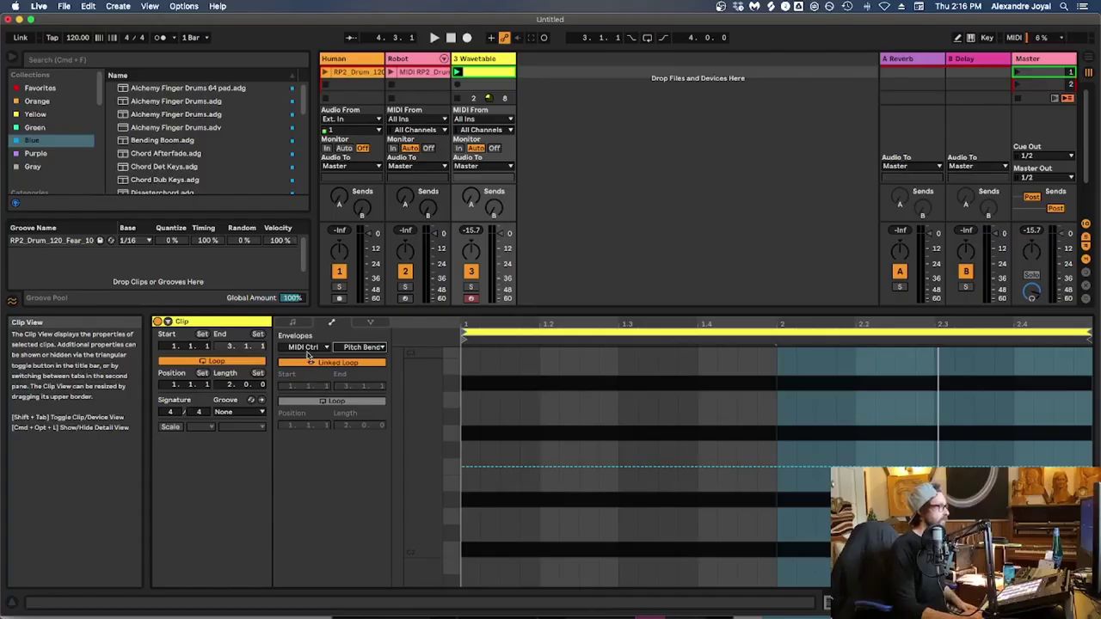
Step: Set the clip envelope to the Mixer device's Track Volume parameter
left_click(573, 119)
left_click(298, 378)
left_click(361, 348)
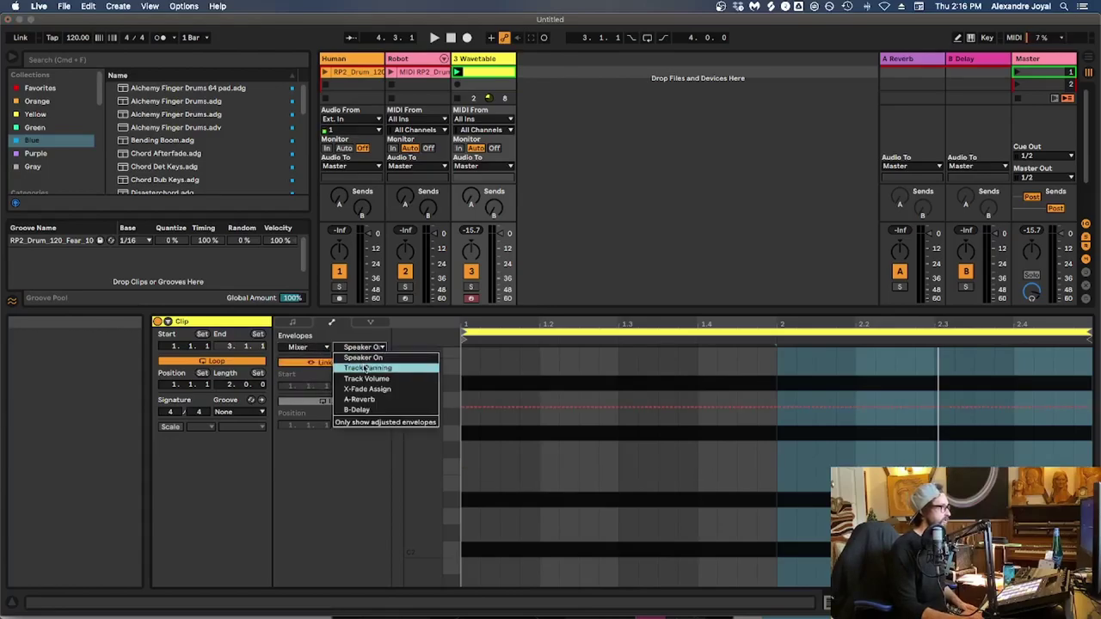
left_click(364, 380)
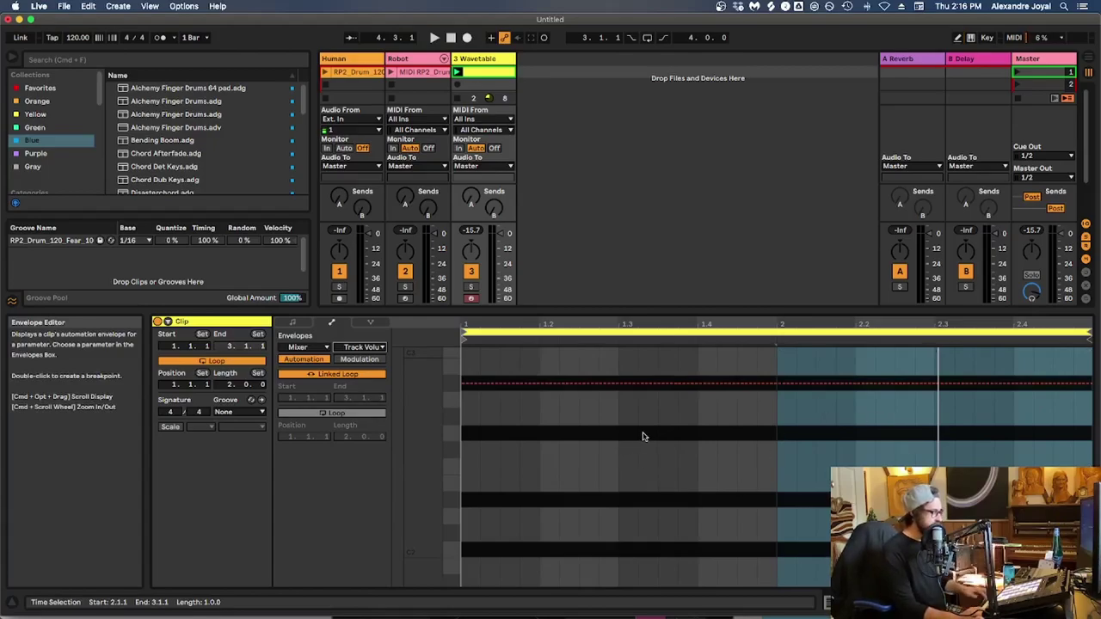
Step: In Draw Mode, draw a stepped volume dip across the clip and play it back
key("b")
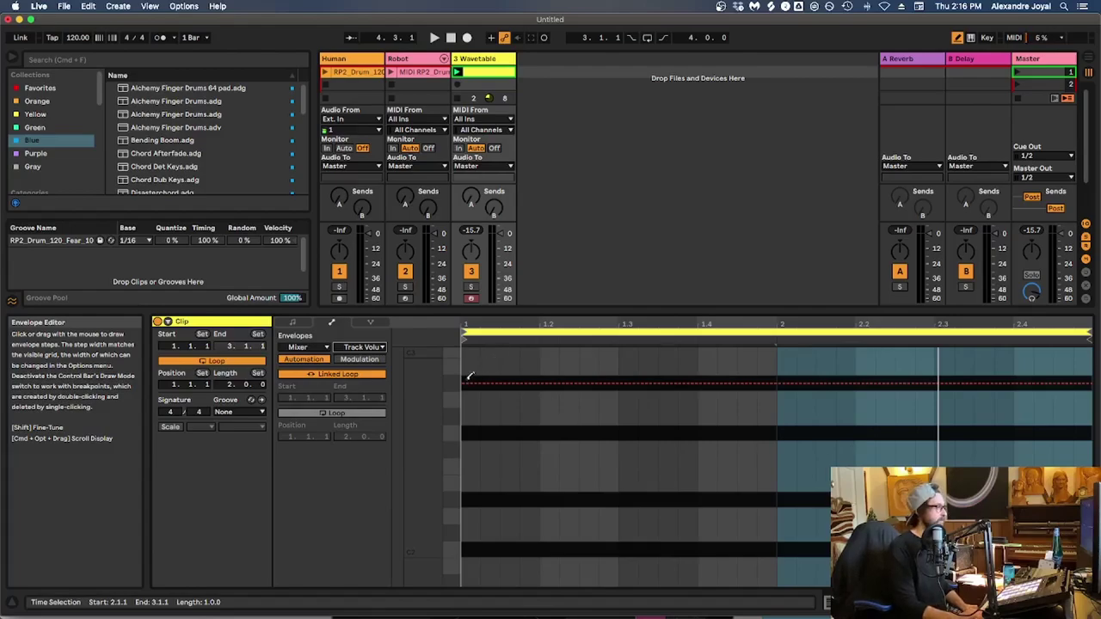
mouse_move(469, 376)
left_mouse_down()
mouse_move(683, 489)
mouse_move(808, 526)
mouse_move(972, 466)
mouse_move(1068, 422)
mouse_move(1084, 394)
left_mouse_up()
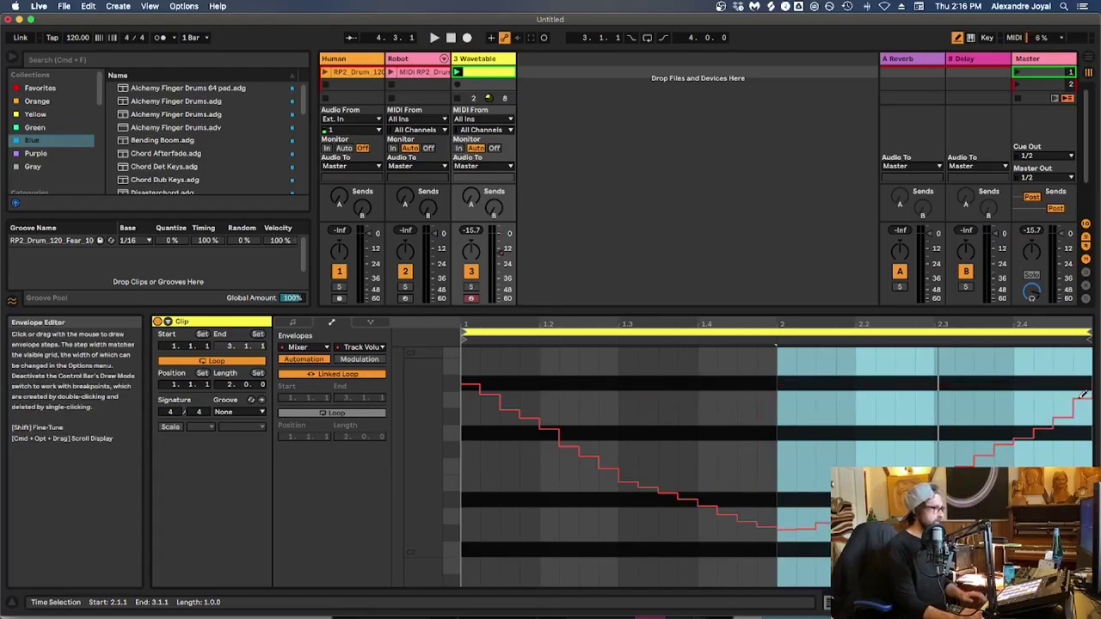
key("space")
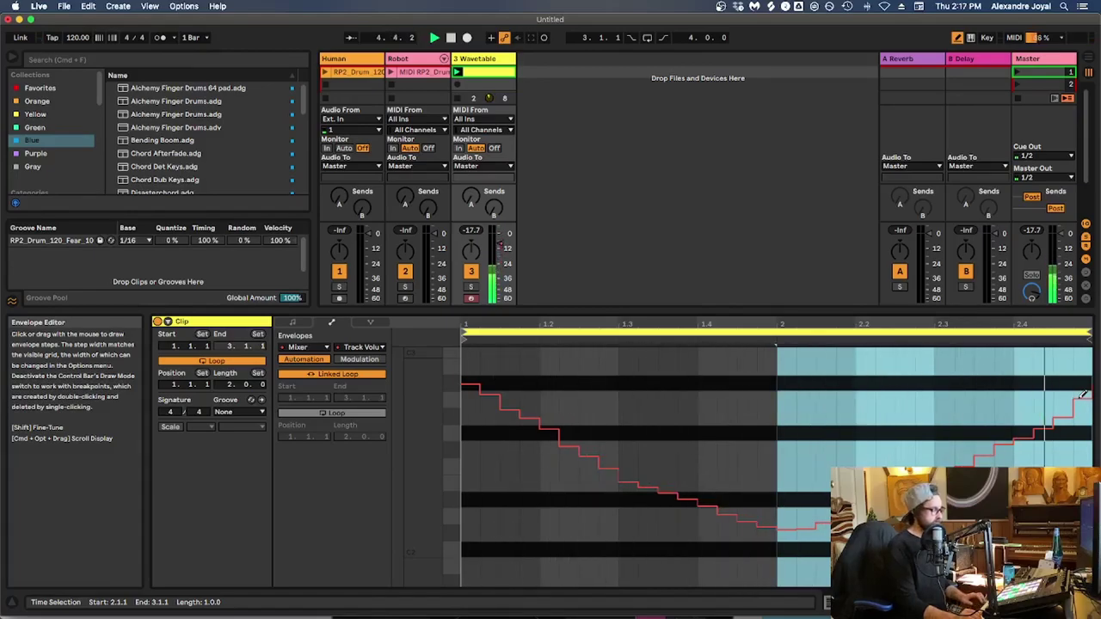
key("space")
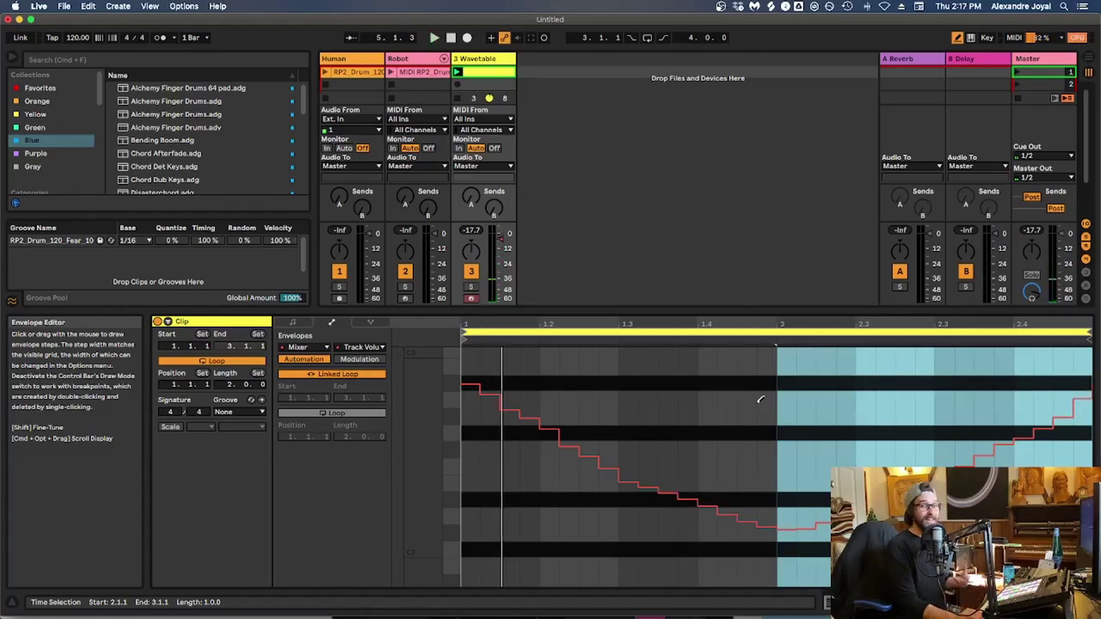
Step: Undo the drawn volume steps and switch off Draw Mode
key("super+z")
key("b")
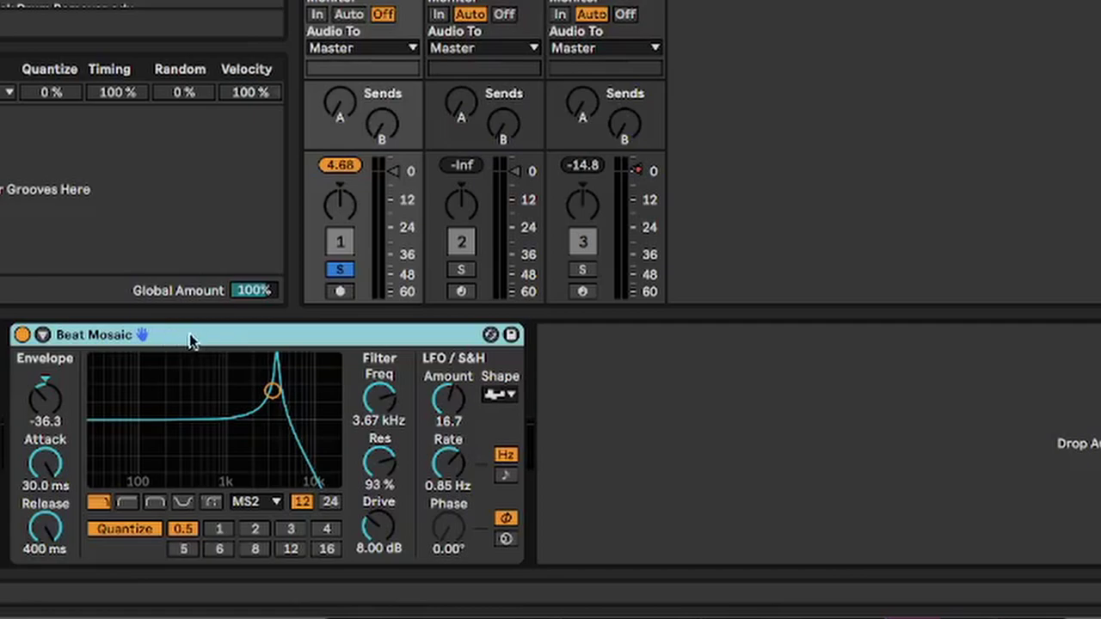
Step: Group Beat Mosaic into an Audio Effect Rack with Ctrl+G and show its chain list
key("ctrl+g")
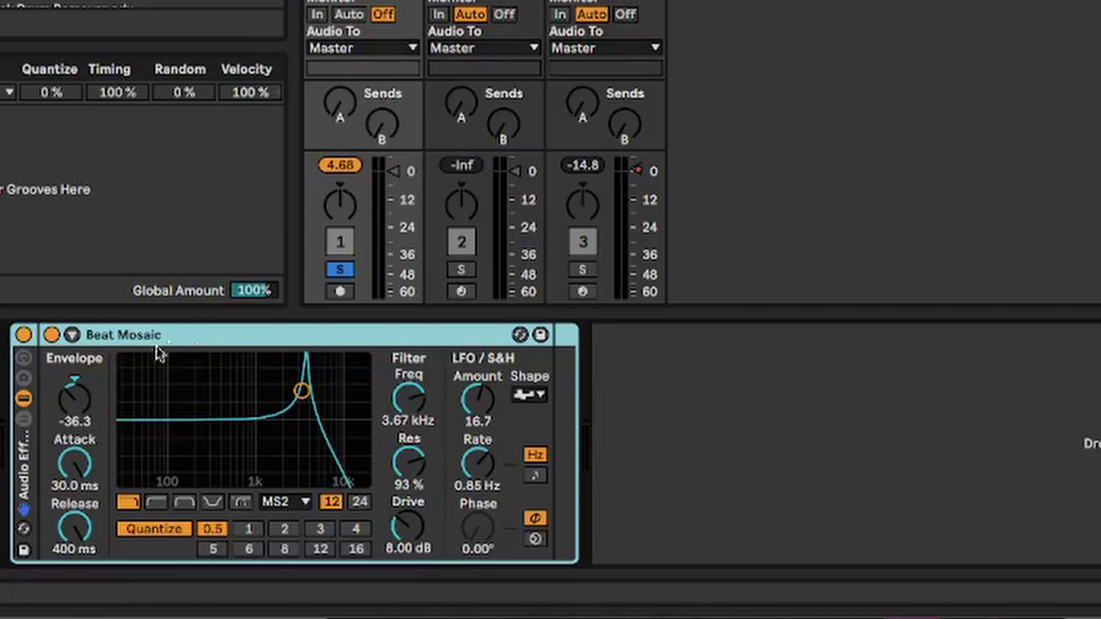
left_click(23, 420)
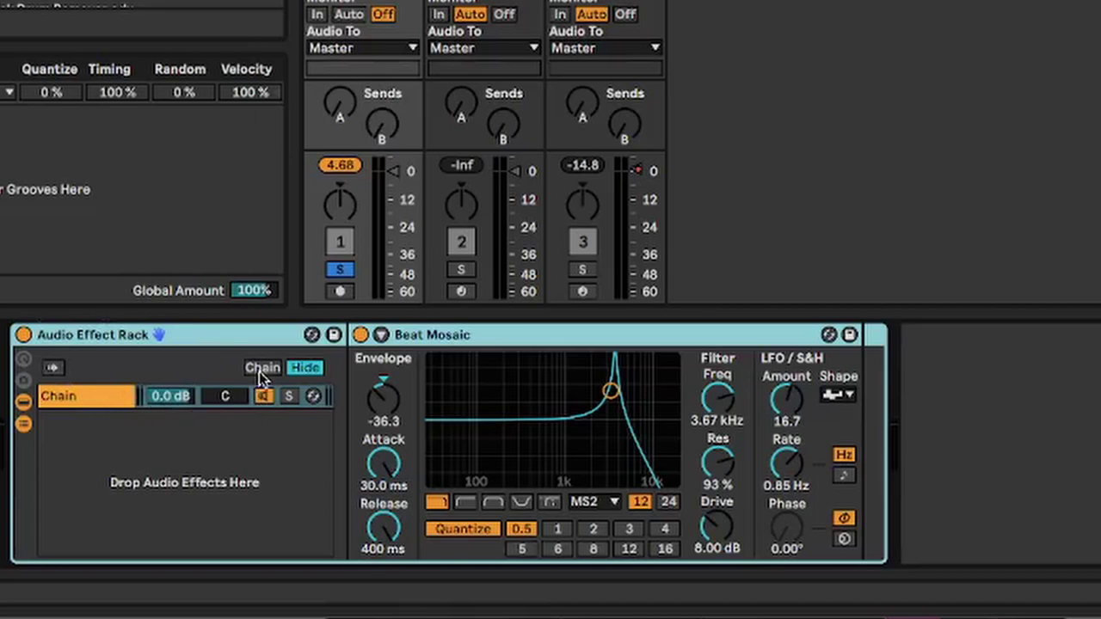
Step: Add a second, empty chain with Create Chain in the rack's chain list
left_click(205, 426)
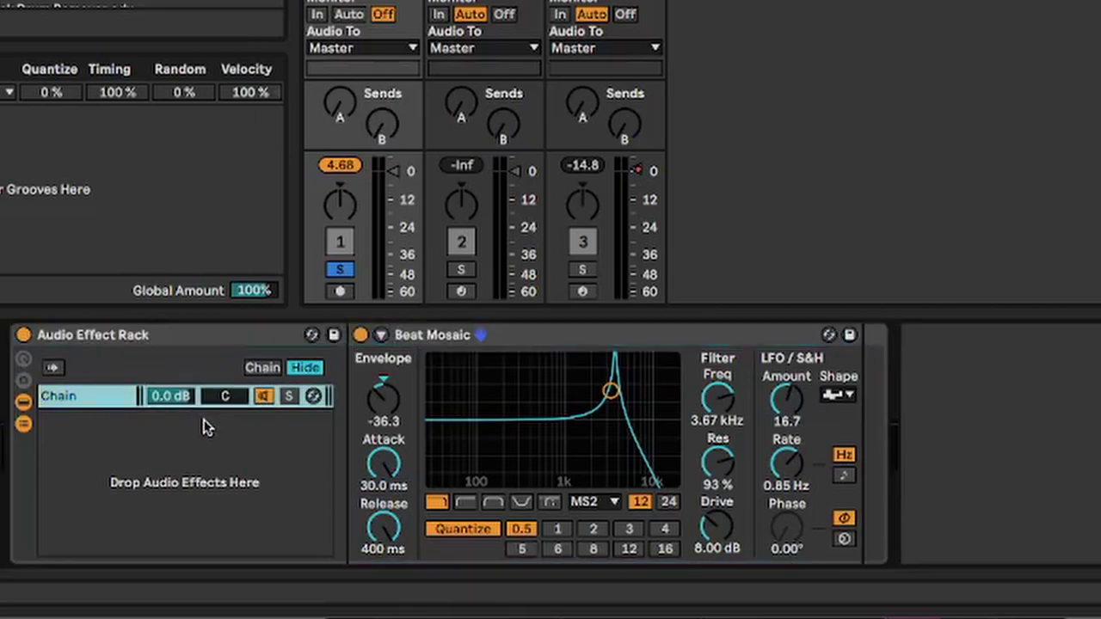
right_click(204, 425)
left_click(239, 437)
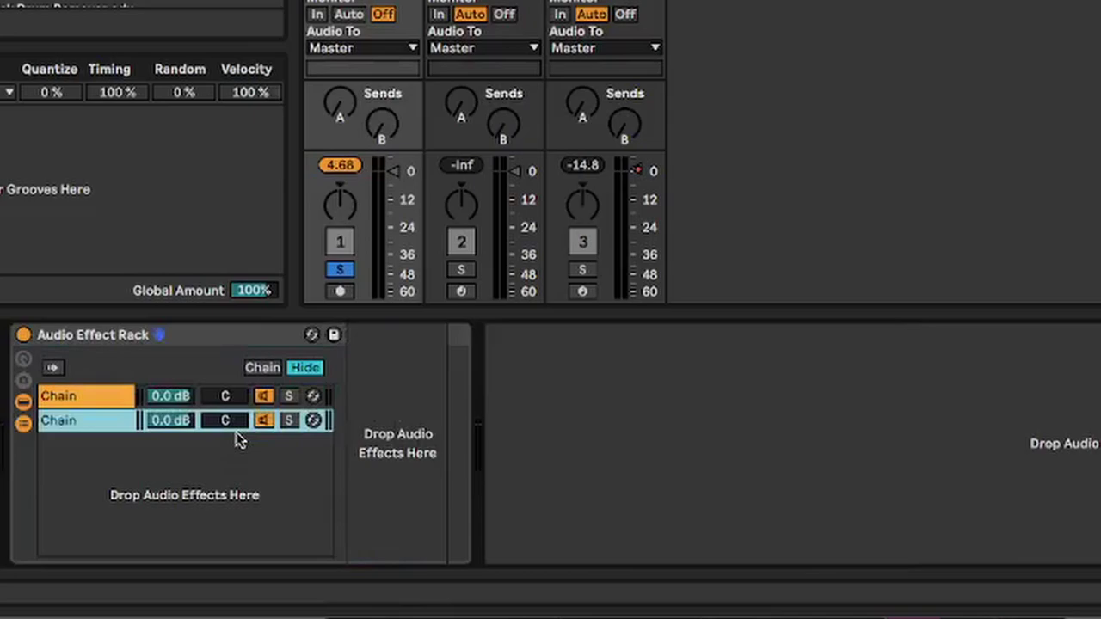
Step: Open the Chain Select Editor and select the rack's two chains to view their zones
left_click(267, 370)
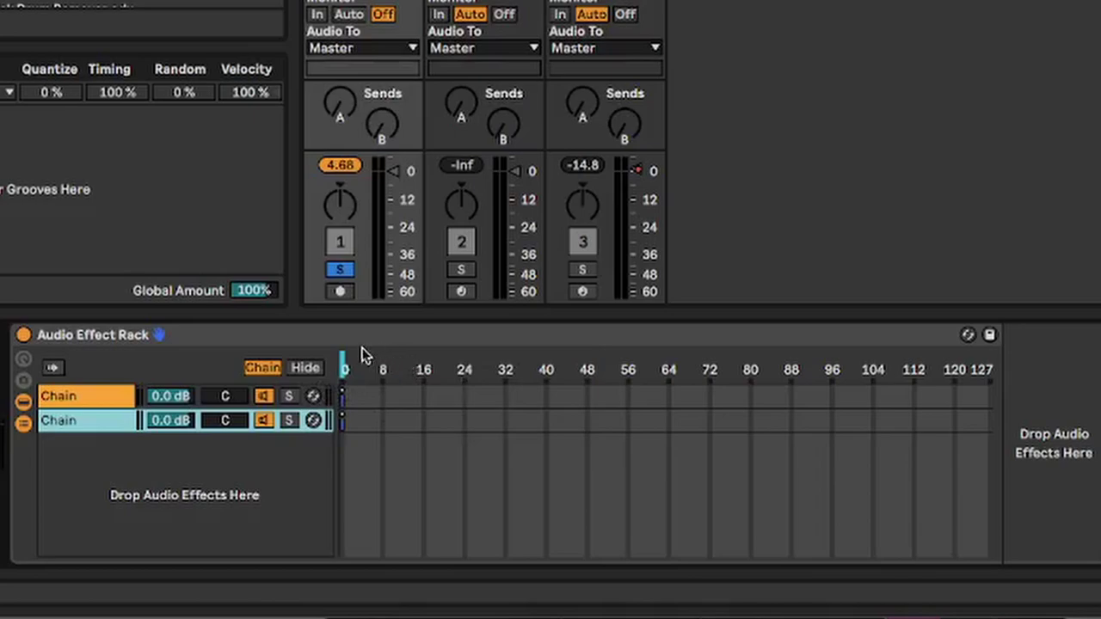
key("super+a")
mouse_move(344, 370)
left_mouse_down()
mouse_move(912, 370)
mouse_move(344, 369)
left_mouse_up()
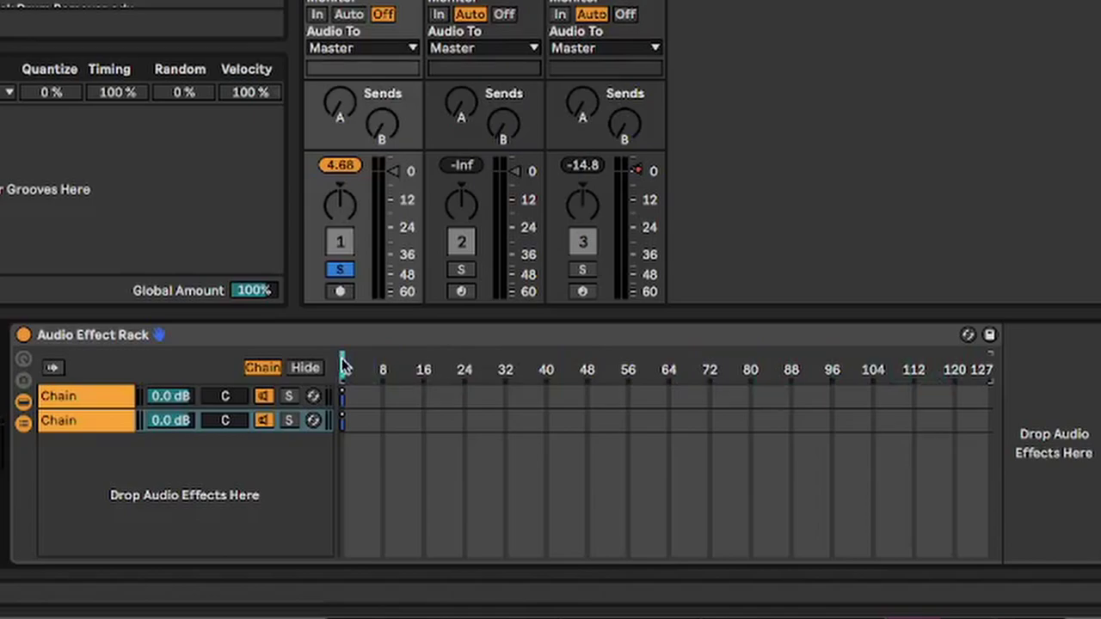
left_click(108, 418)
left_click(99, 395)
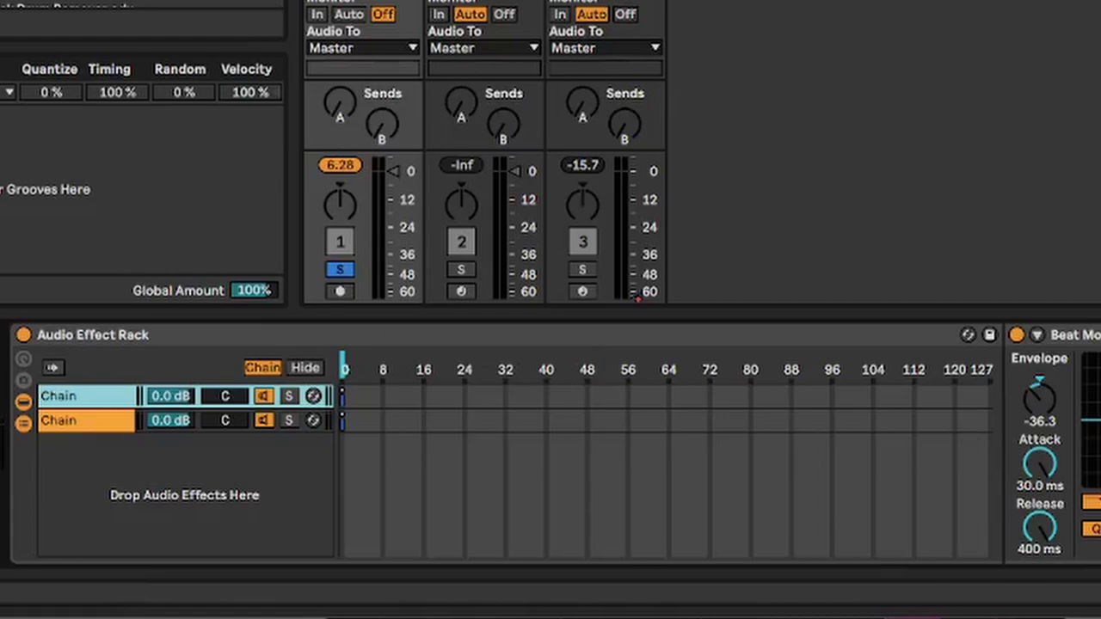
left_click(75, 423)
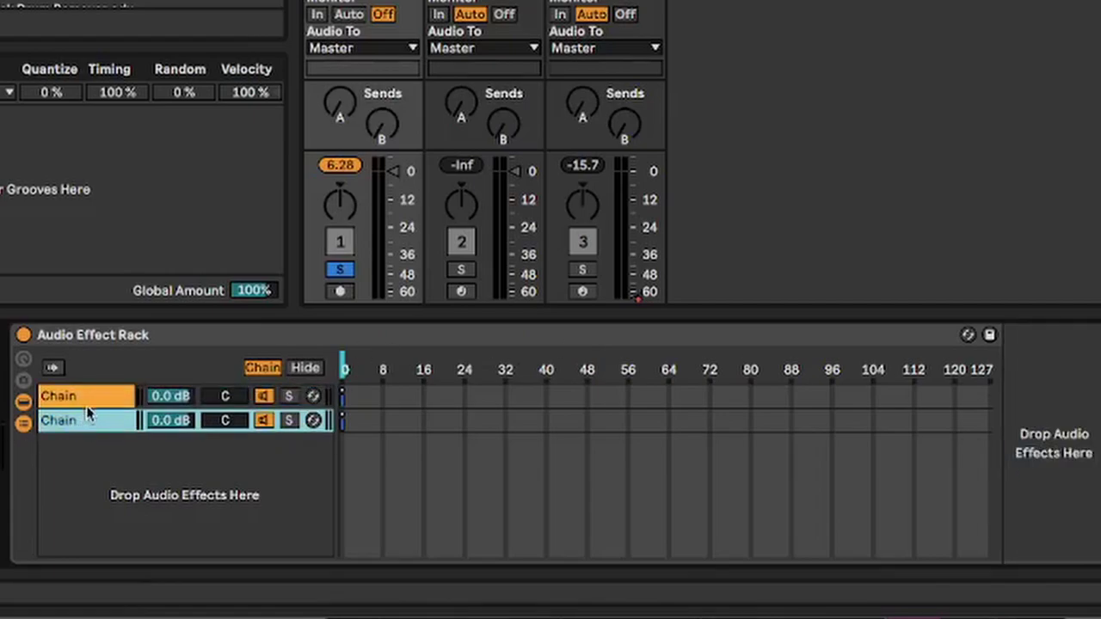
left_click(89, 401)
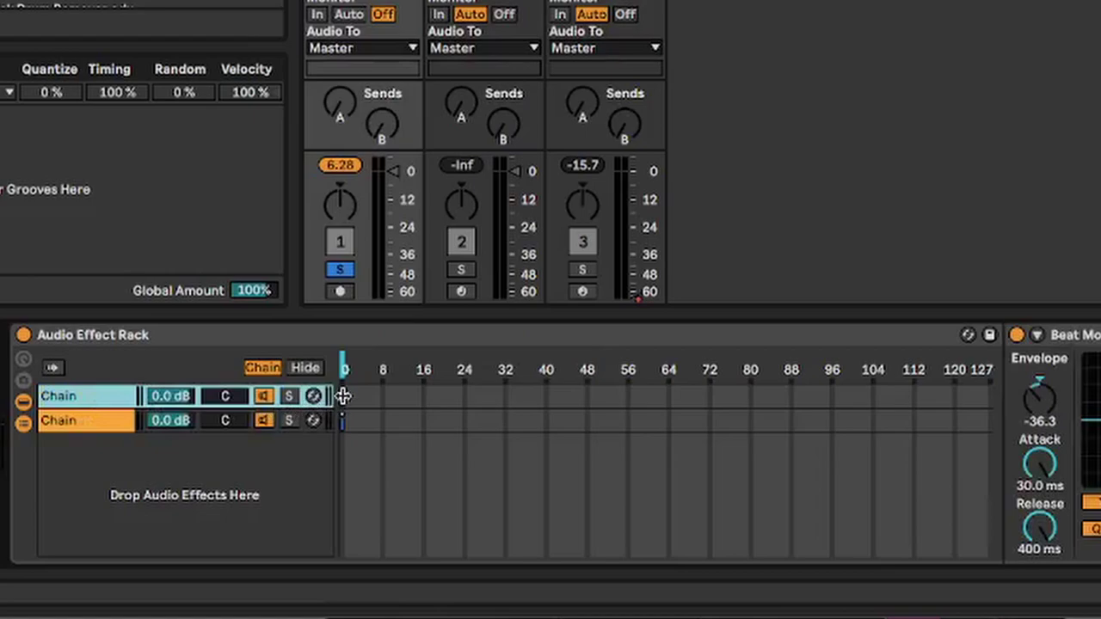
Step: Stretch the first chain's zone across the full 0–127 range, matching the second chain
left_click_drag(343, 393, 994, 393)
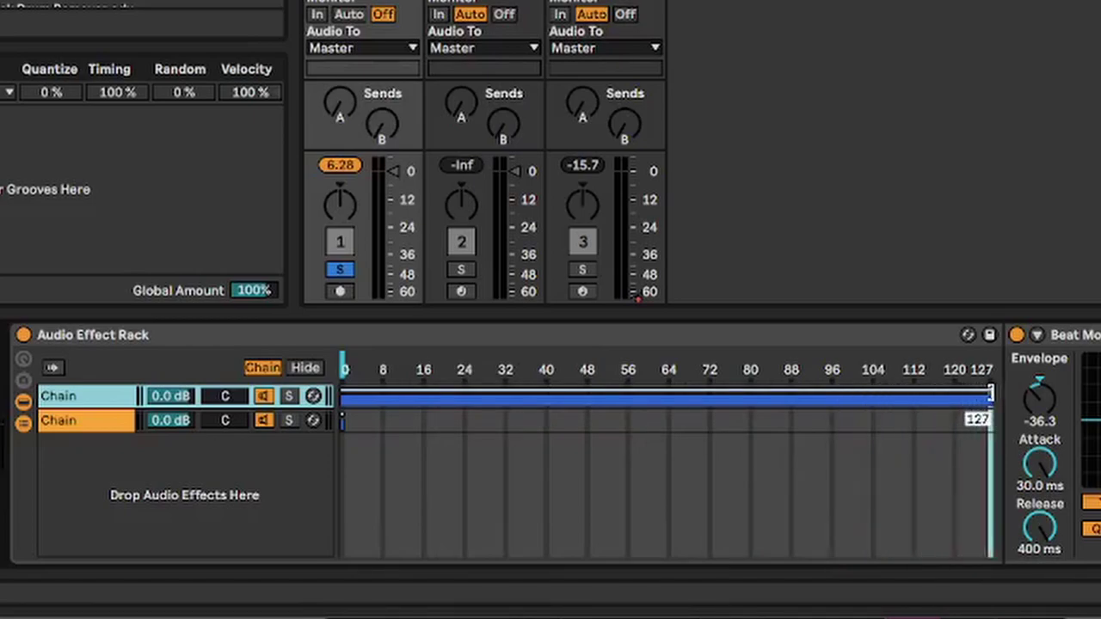
left_click(346, 422)
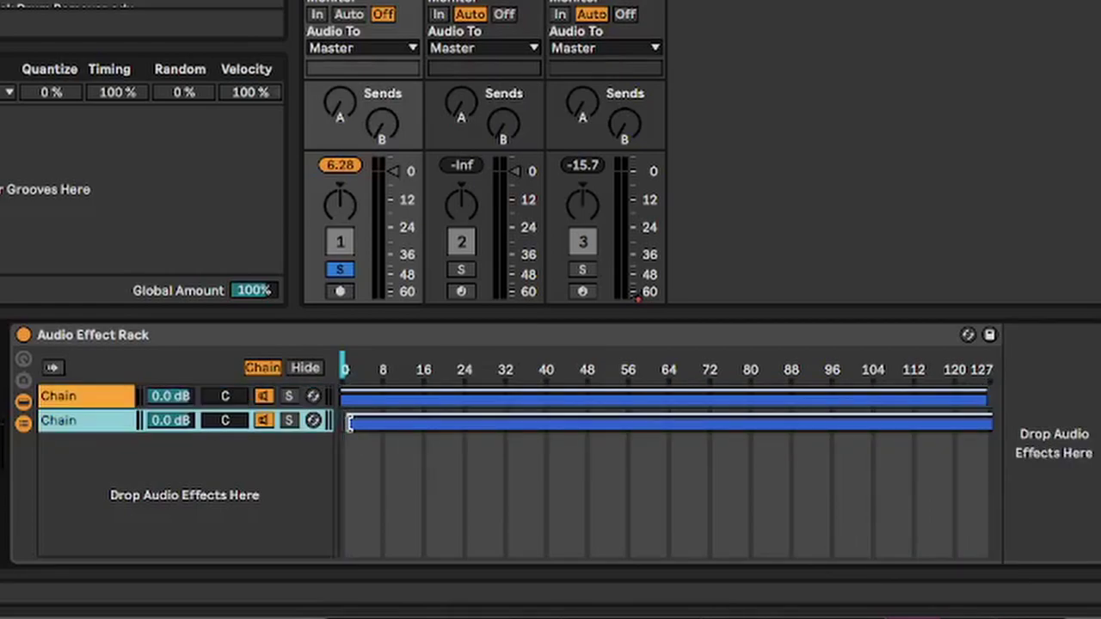
left_click(87, 404)
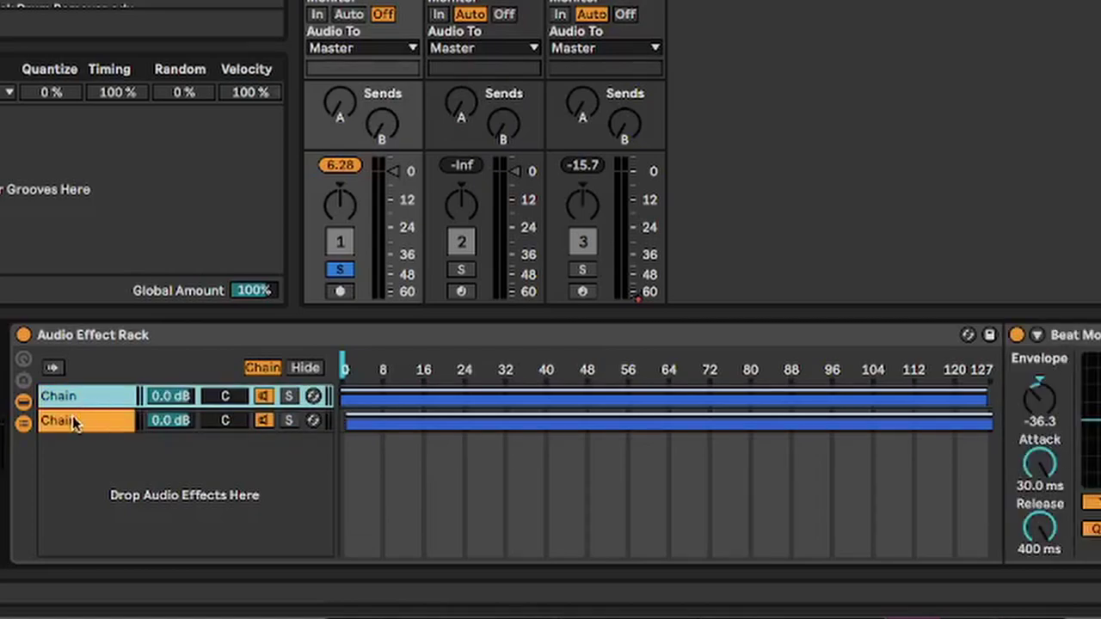
left_click(70, 423)
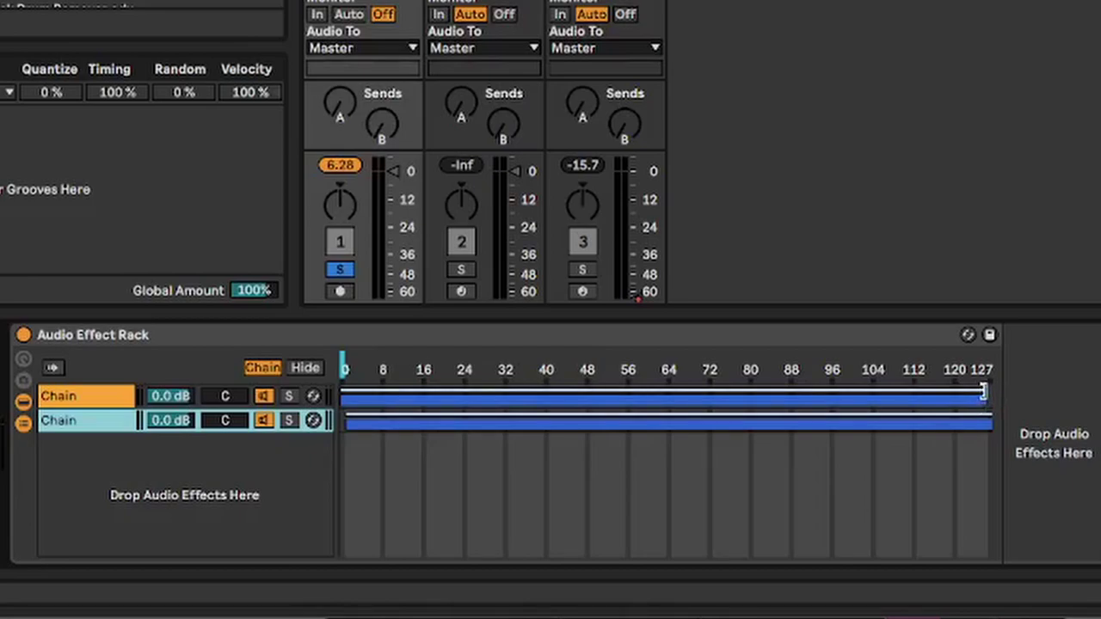
Step: Crossfade the chain zones, first fading out and second fading in across 0–127, then sweep the selector during playback
left_click_drag(983, 392, 333, 392)
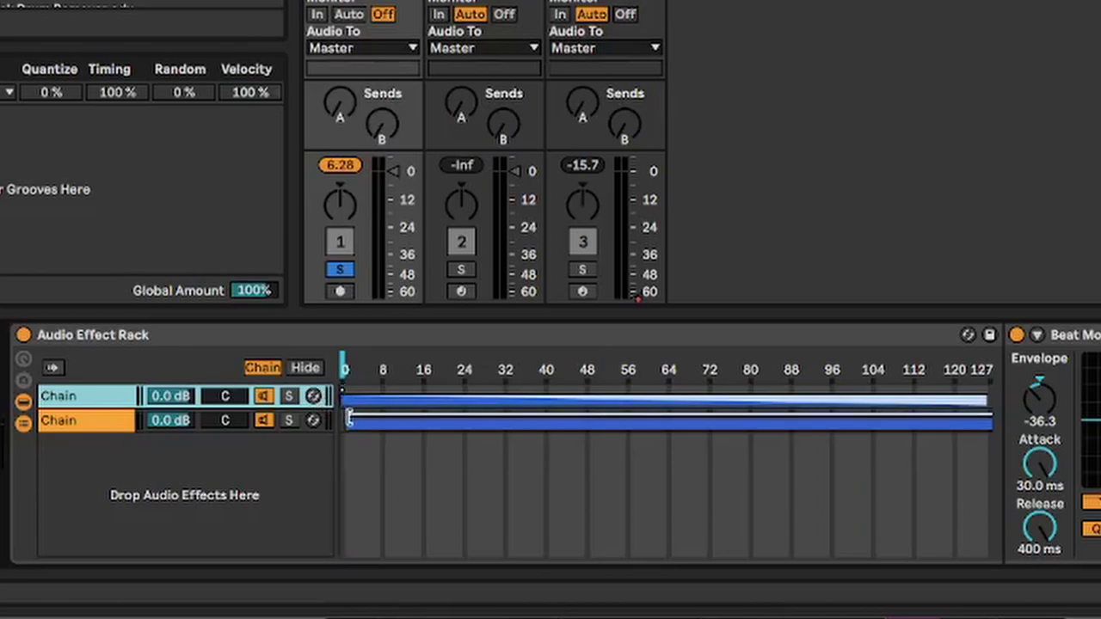
left_click_drag(346, 415, 1014, 437)
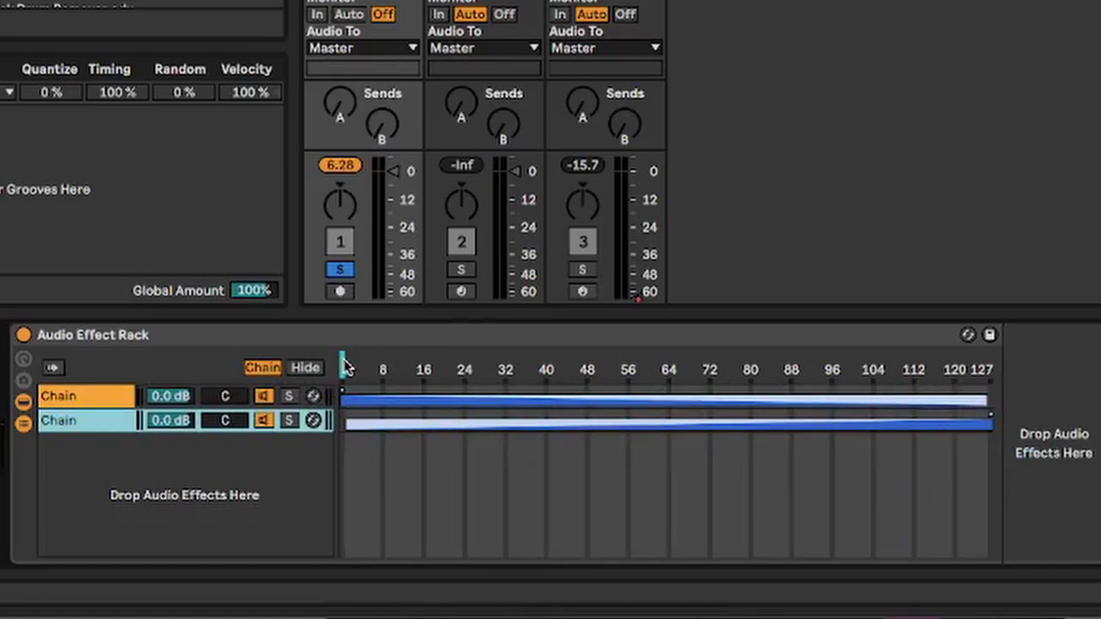
mouse_move(347, 367)
left_mouse_down()
mouse_move(990, 367)
mouse_move(344, 367)
left_mouse_up()
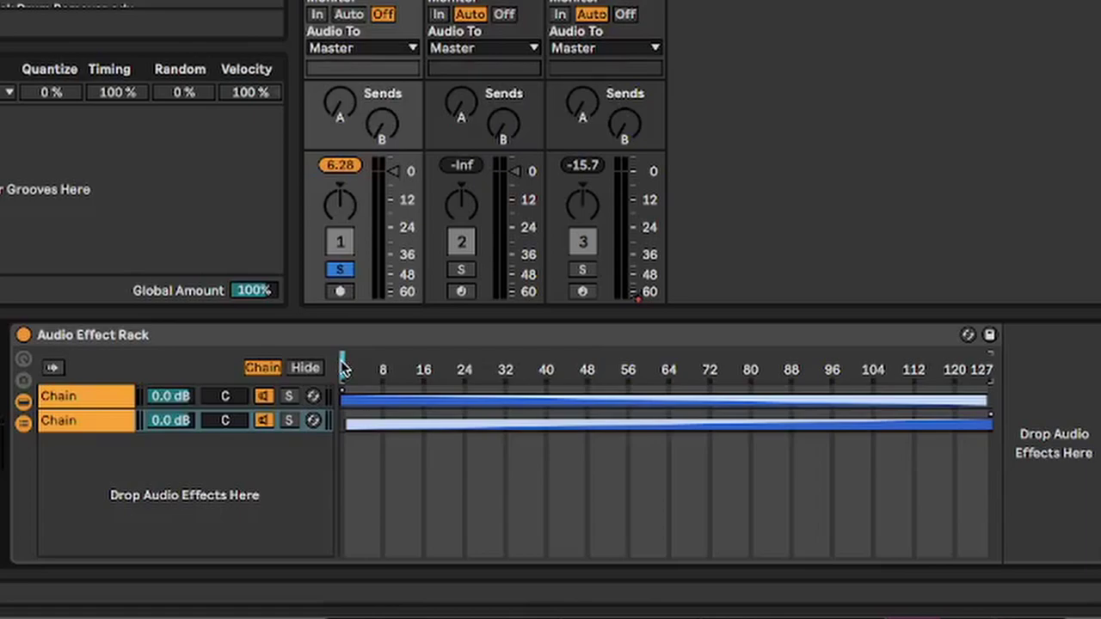
key("space")
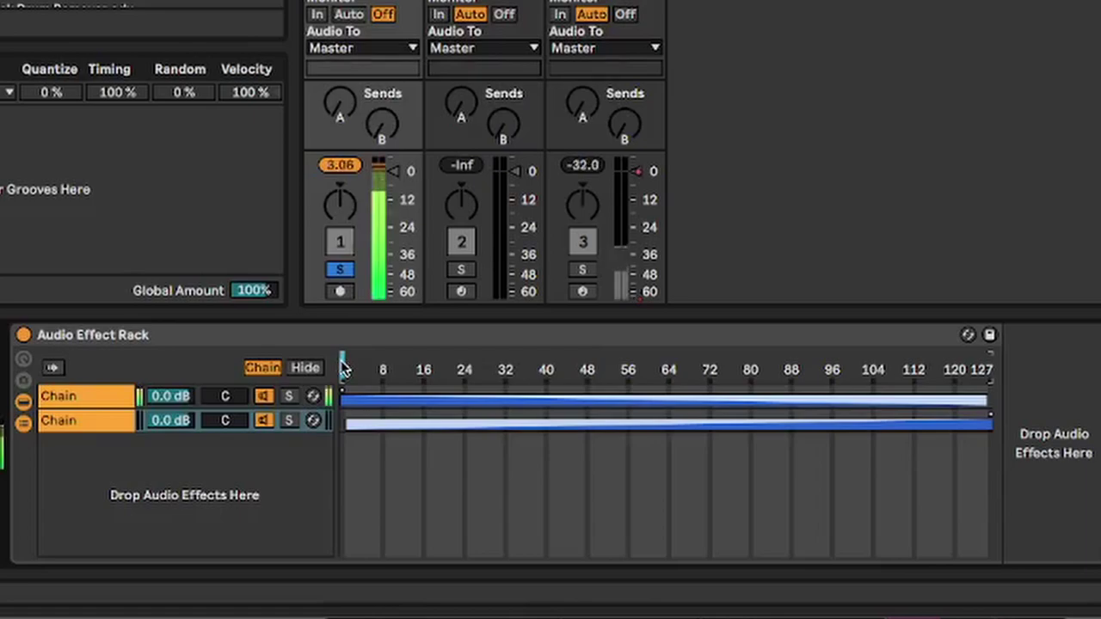
mouse_move(346, 367)
left_mouse_down()
mouse_move(989, 368)
mouse_move(342, 367)
left_mouse_up()
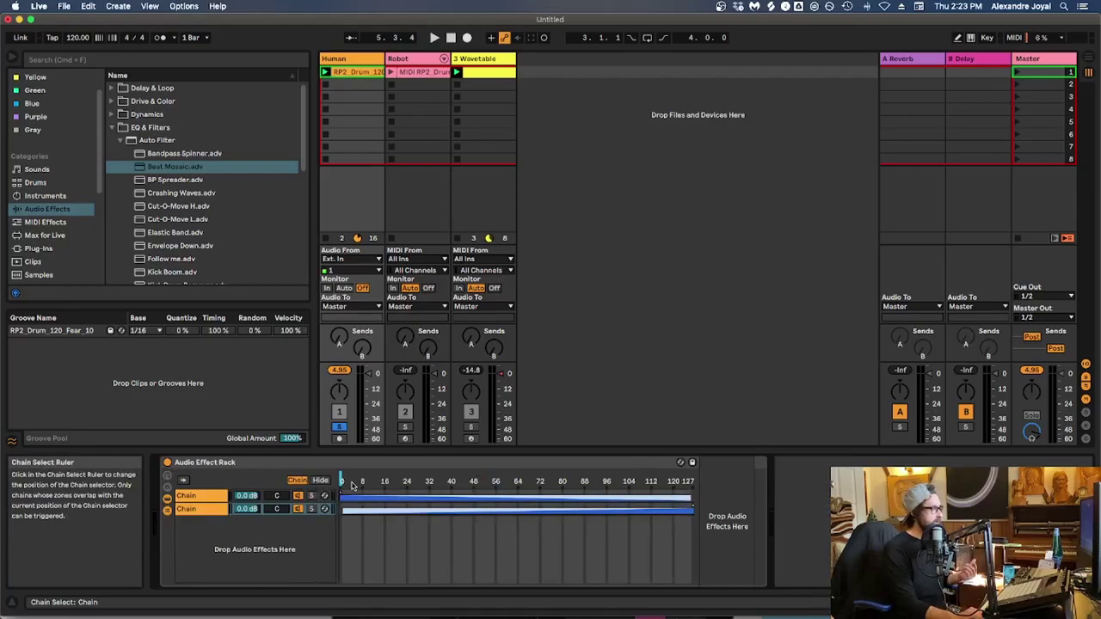
Step: Show the rack macros, map the Chain Selector to Macro 1, then reassign Macro 1 to Dry/Wet
left_click_drag(342, 482, 362, 482)
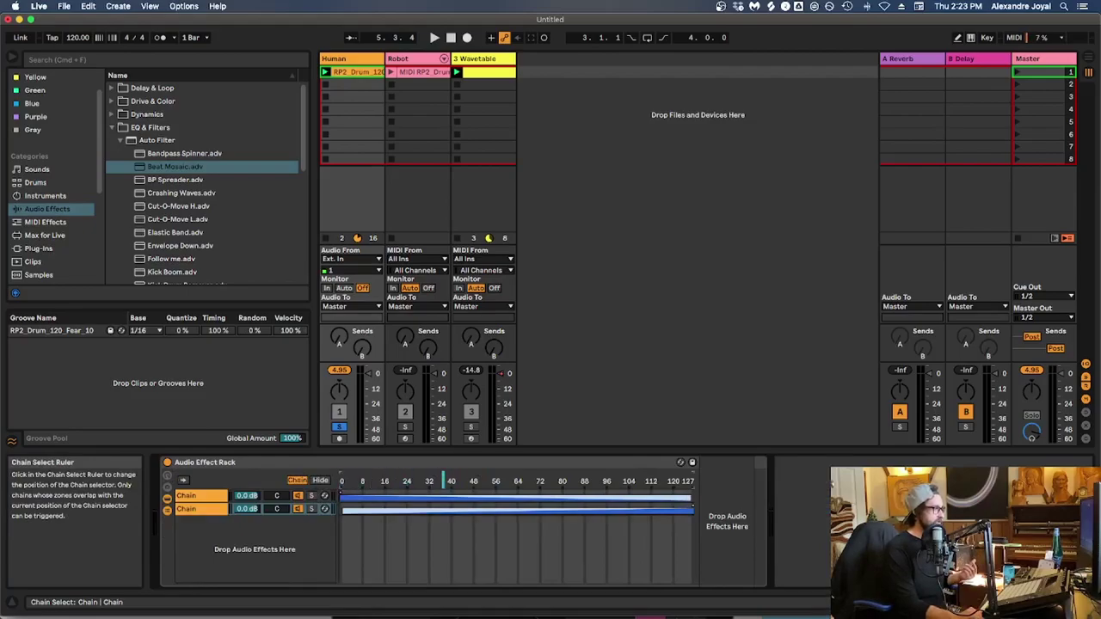
left_click(167, 477)
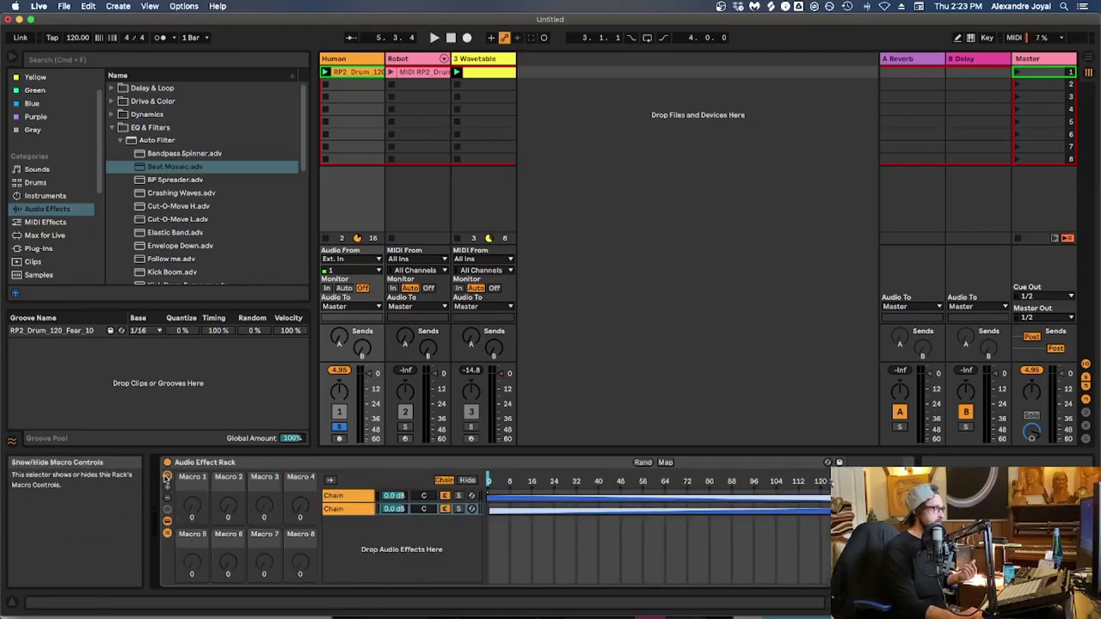
right_click(488, 483)
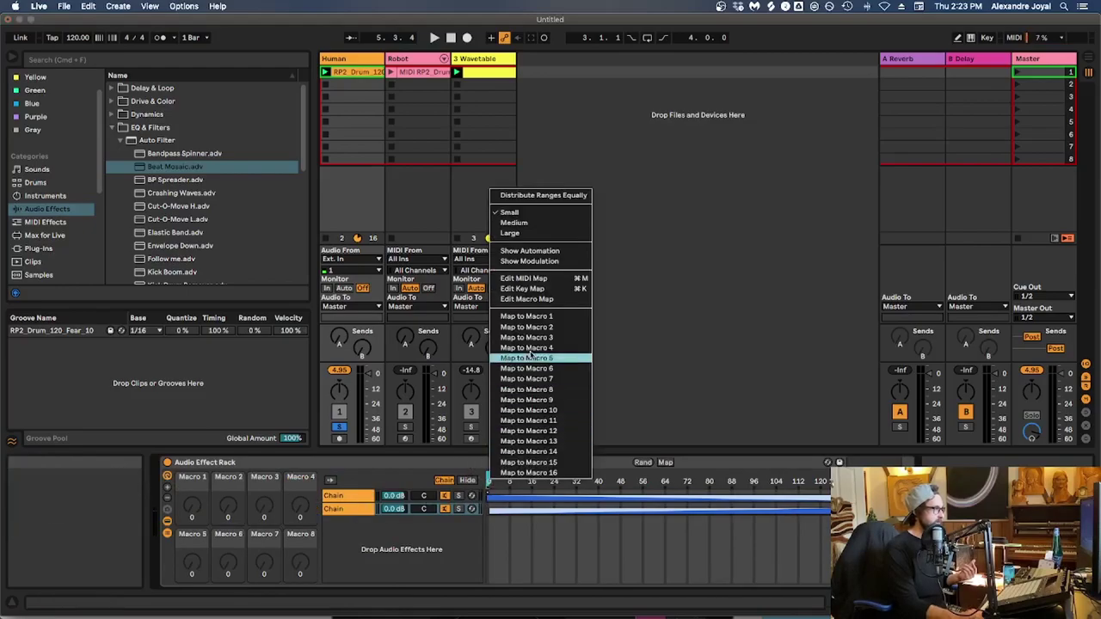
left_click(532, 318)
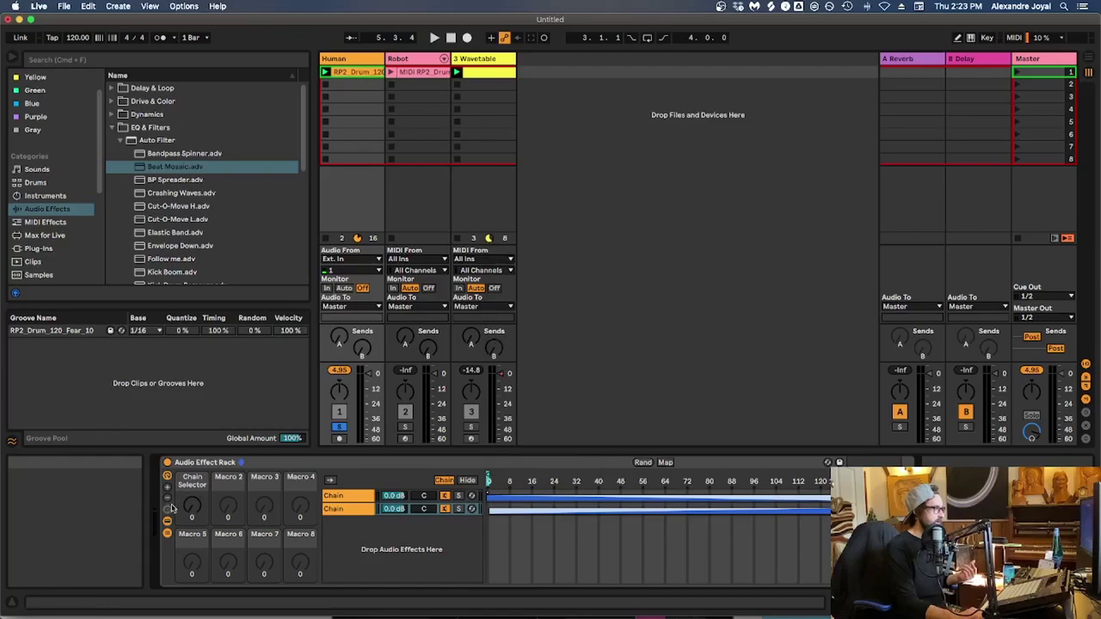
right_click(189, 480)
left_click(232, 317)
Step: Sweep the Dry/Wet macro from 26 up to 127 during playback
mouse_move(191, 508)
left_mouse_down()
mouse_move(191, 469)
mouse_move(191, 516)
left_mouse_up()
key("space")
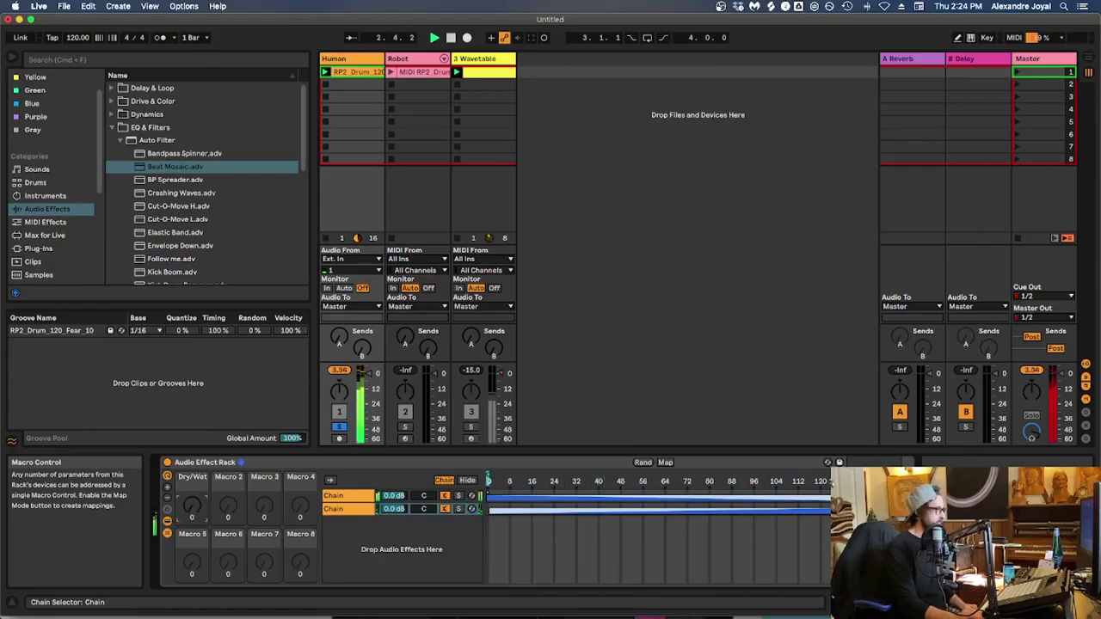
mouse_move(192, 516)
left_mouse_down()
mouse_move(192, 505)
mouse_move(192, 517)
left_mouse_up()
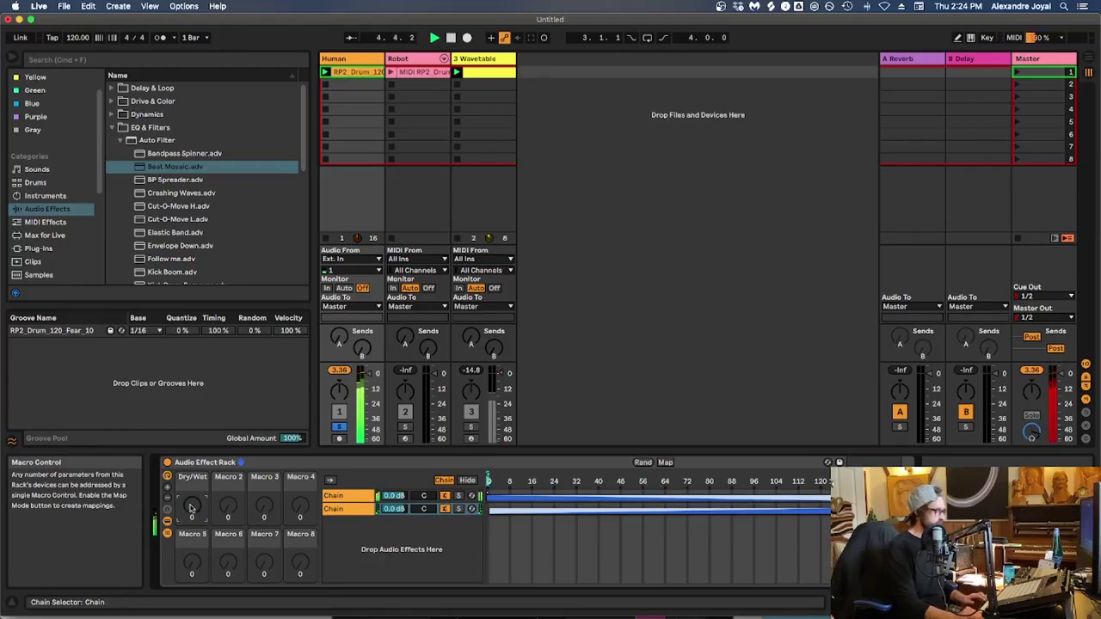
left_click(282, 463)
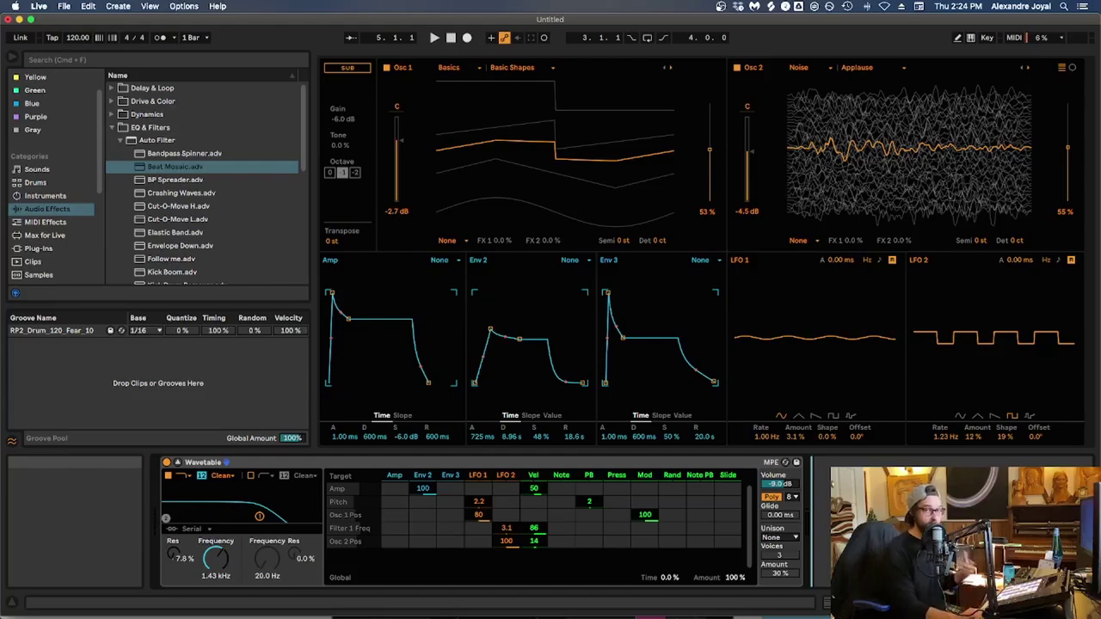
Step: Select the Wavetable device and collapse the expanded view back to Session View
left_click(388, 465)
key("Tab")
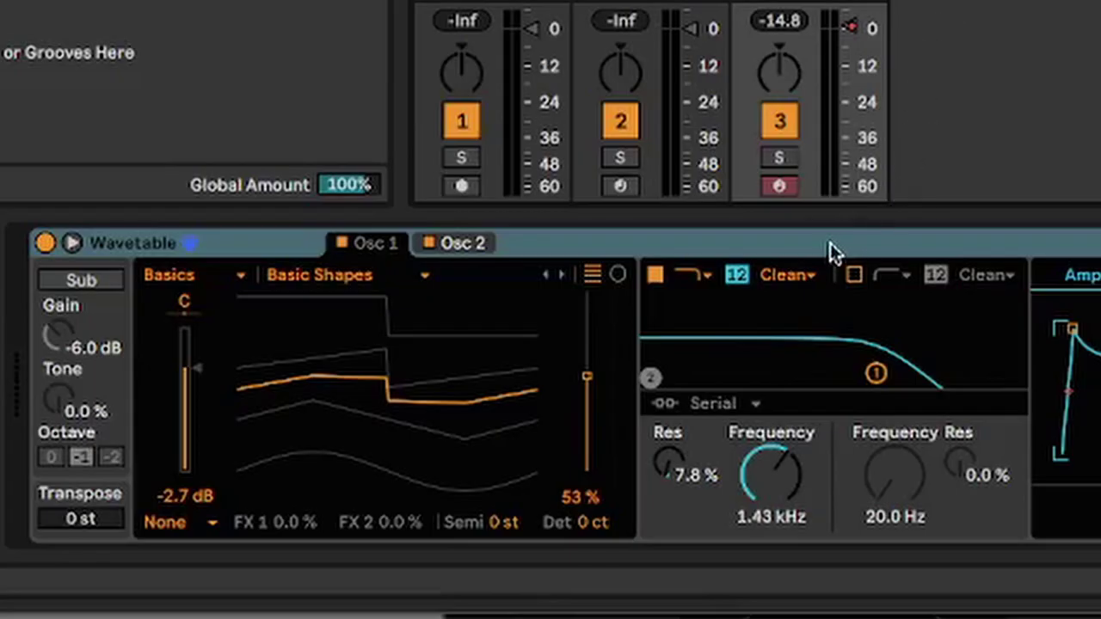
Step: Group Wavetable into an Instrument Rack and load NANGS.adg into a newly created second chain
left_click(830, 242)
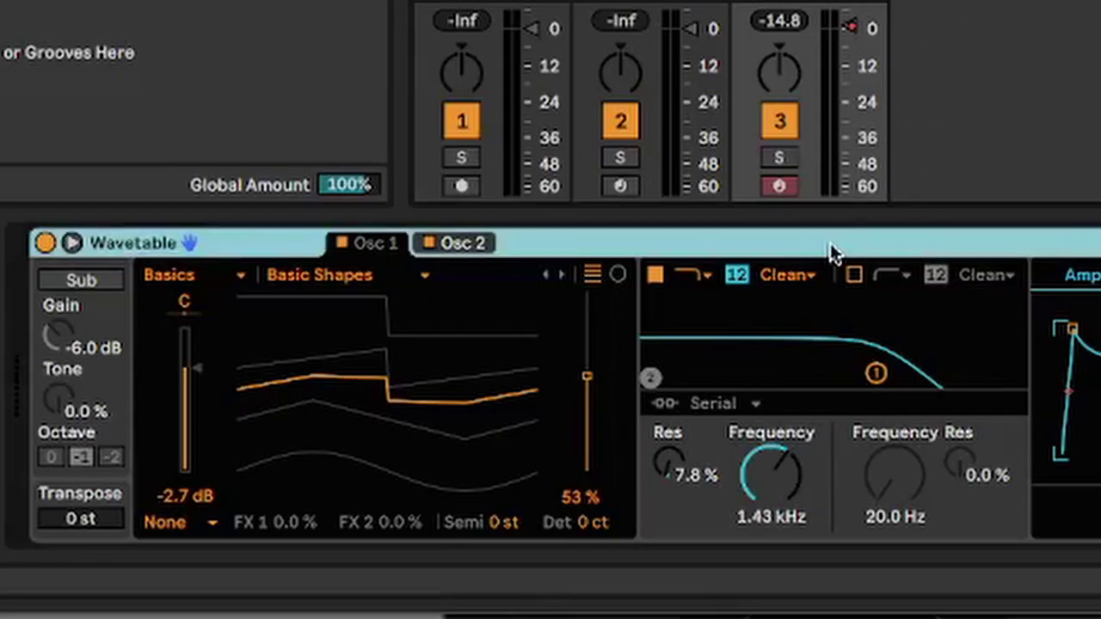
key("ctrl+g")
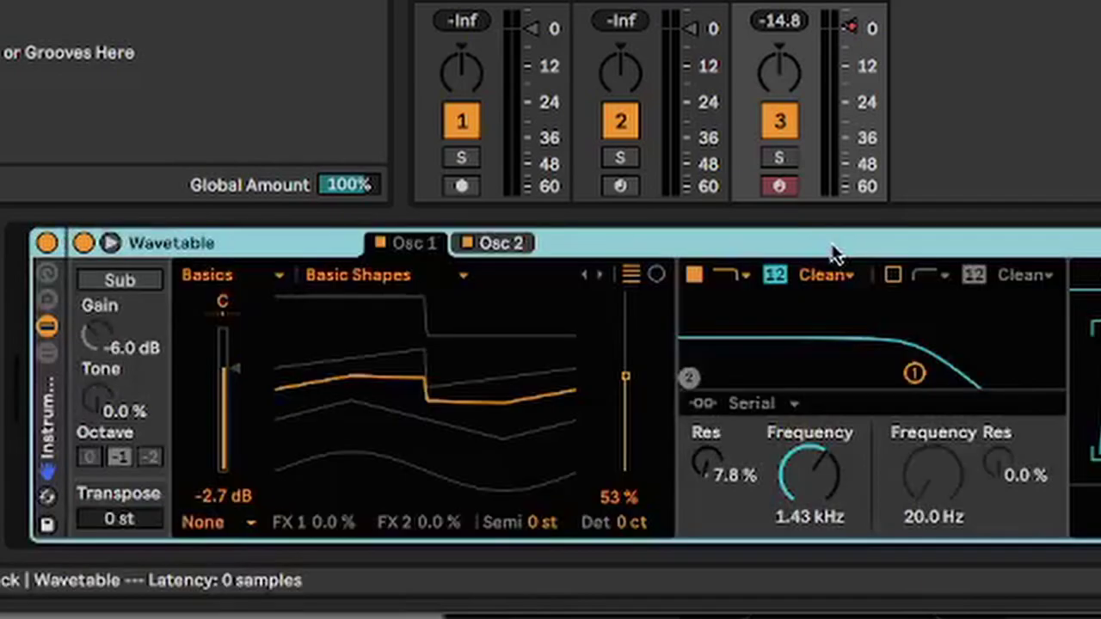
left_click(47, 355)
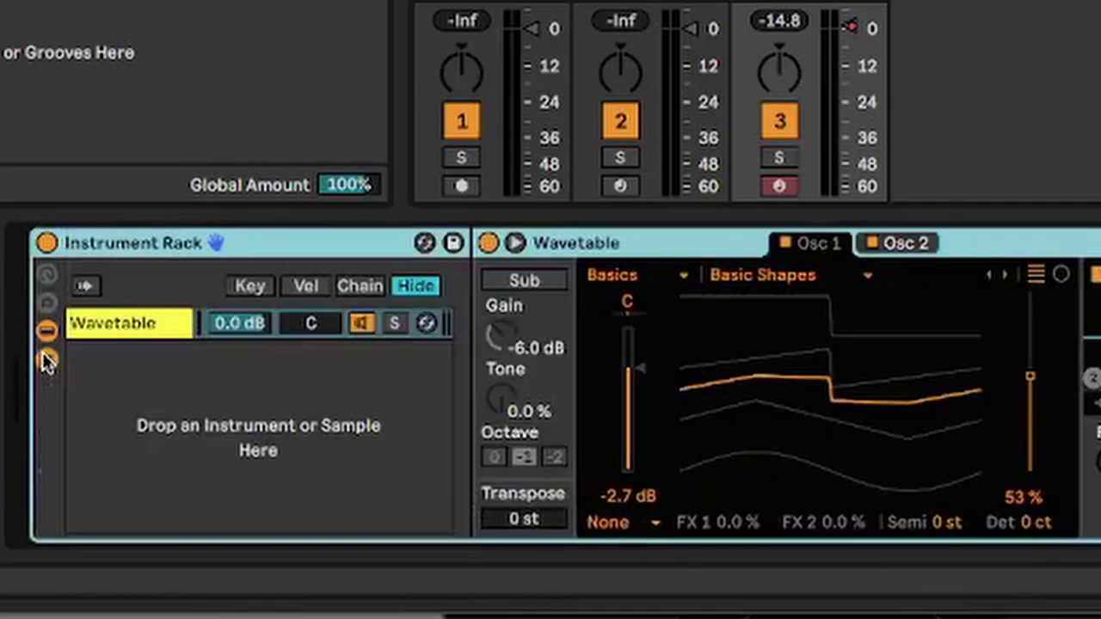
right_click(206, 361)
left_click(262, 398)
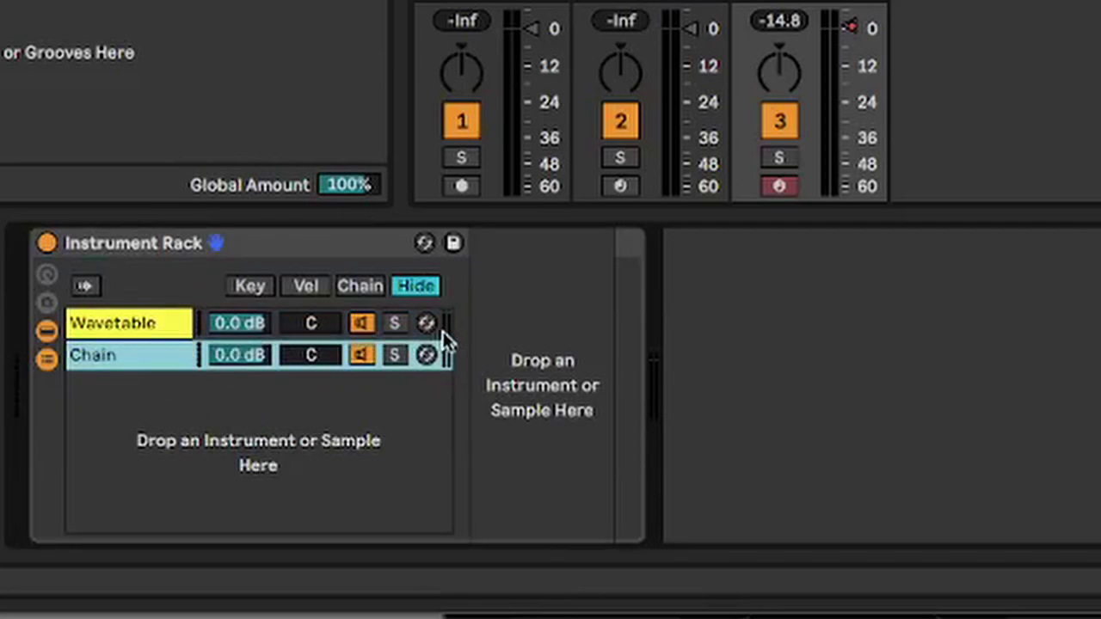
left_click_drag(151, 167, 247, 511)
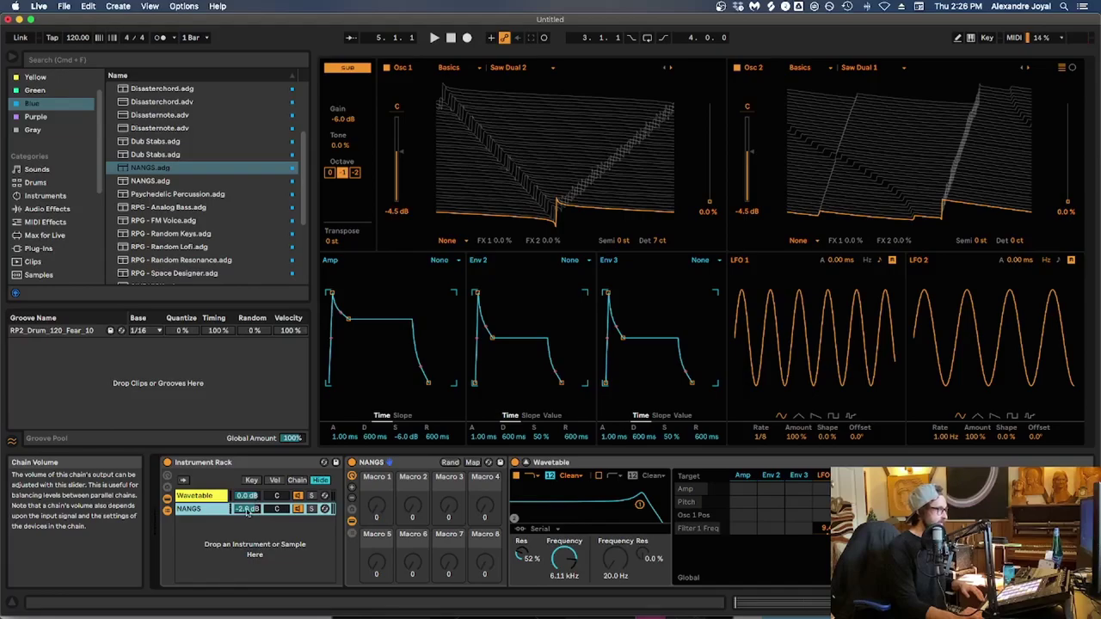
Step: Select both Wavetable and NANGS chains and distribute their chain-select zones equally
left_click(167, 489)
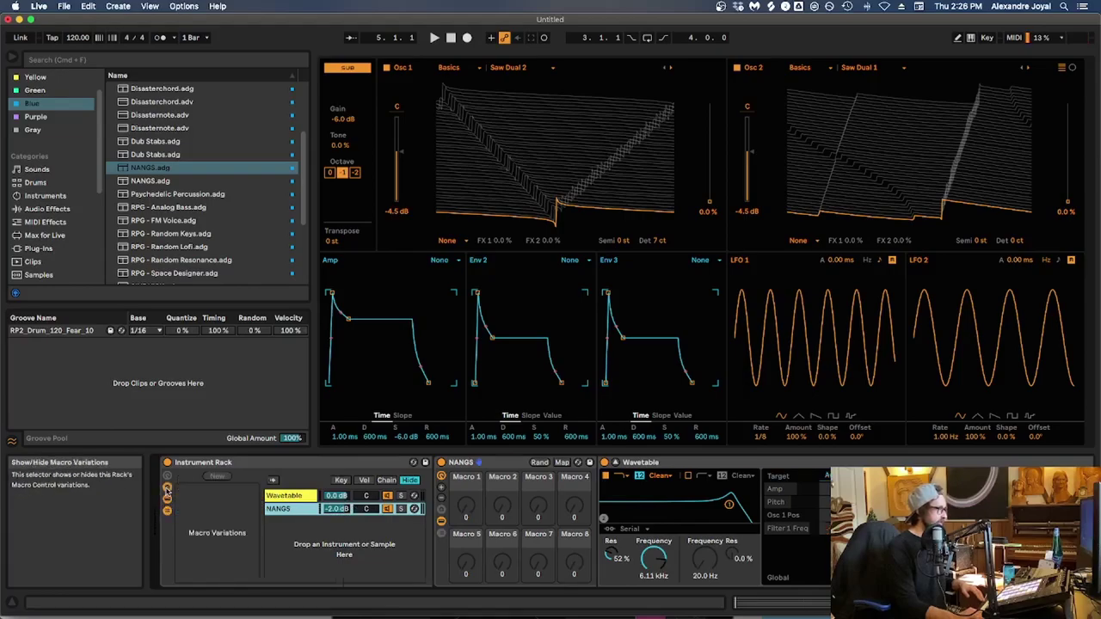
left_click(386, 480)
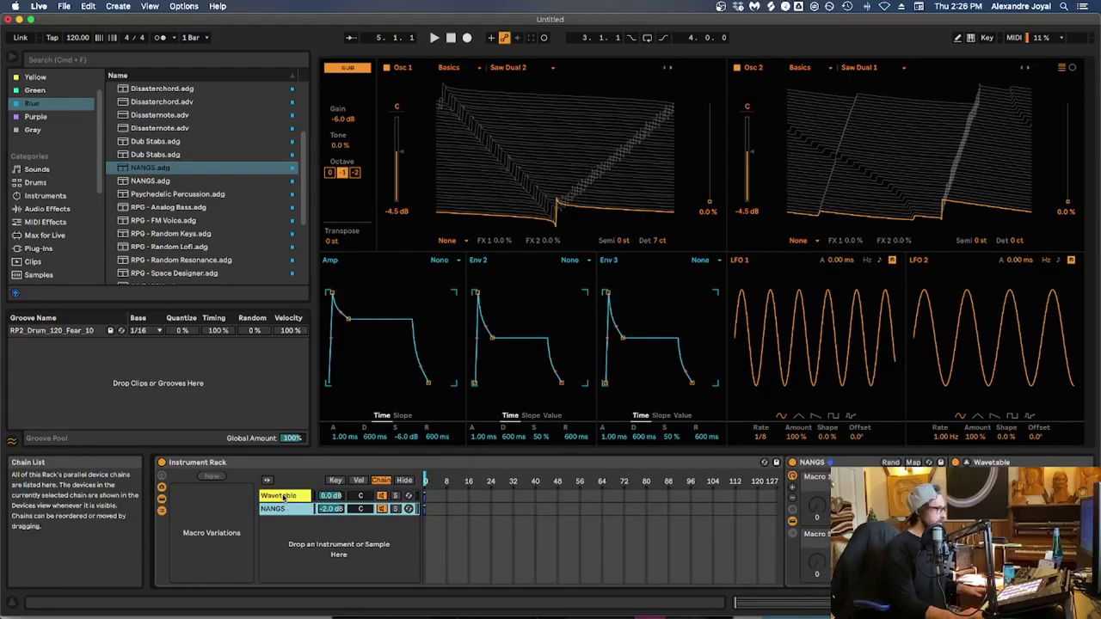
key("super+a")
right_click(455, 509)
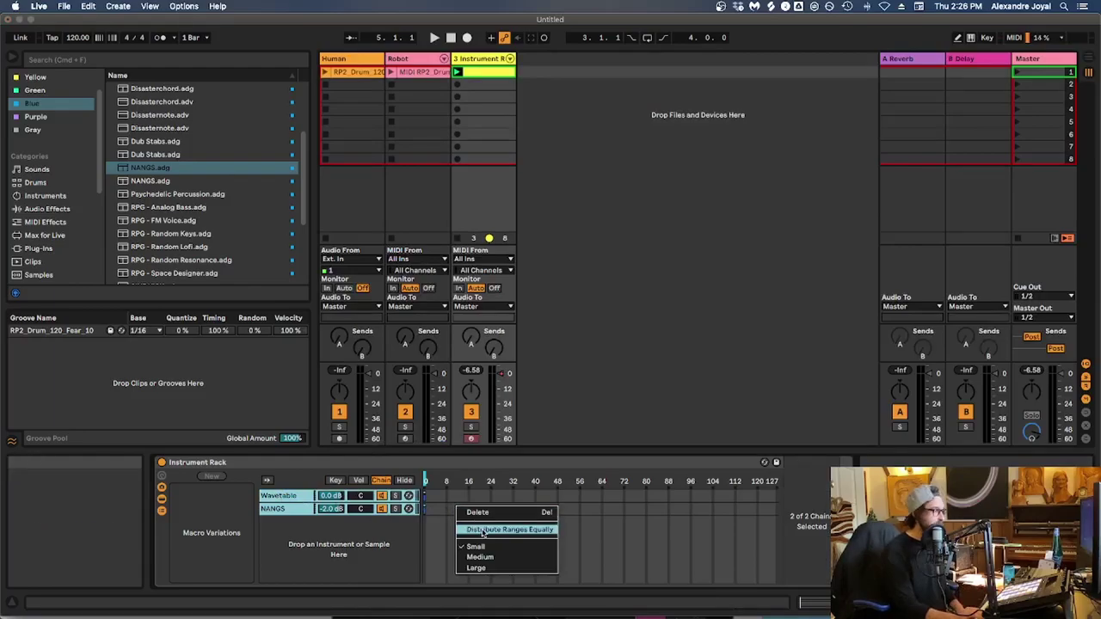
left_click(482, 531)
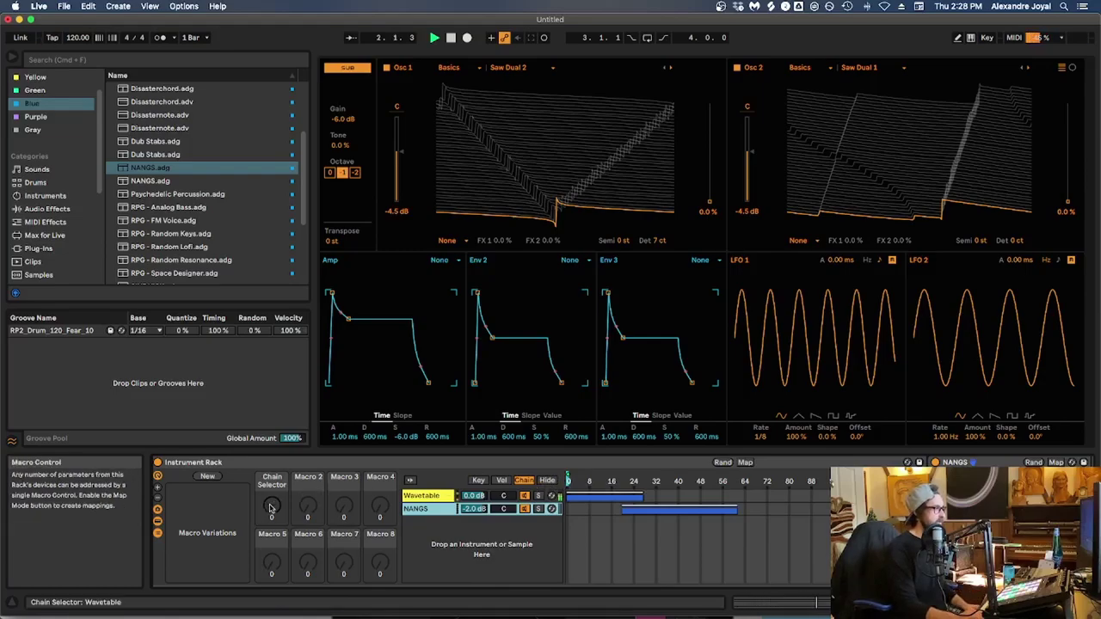
Step: Set the Chain Selector to 38 then 27, lower the track volume to -6.0 dB, and stop playback
mouse_move(271, 507)
left_mouse_down()
mouse_move(271, 482)
mouse_move(271, 494)
left_mouse_up()
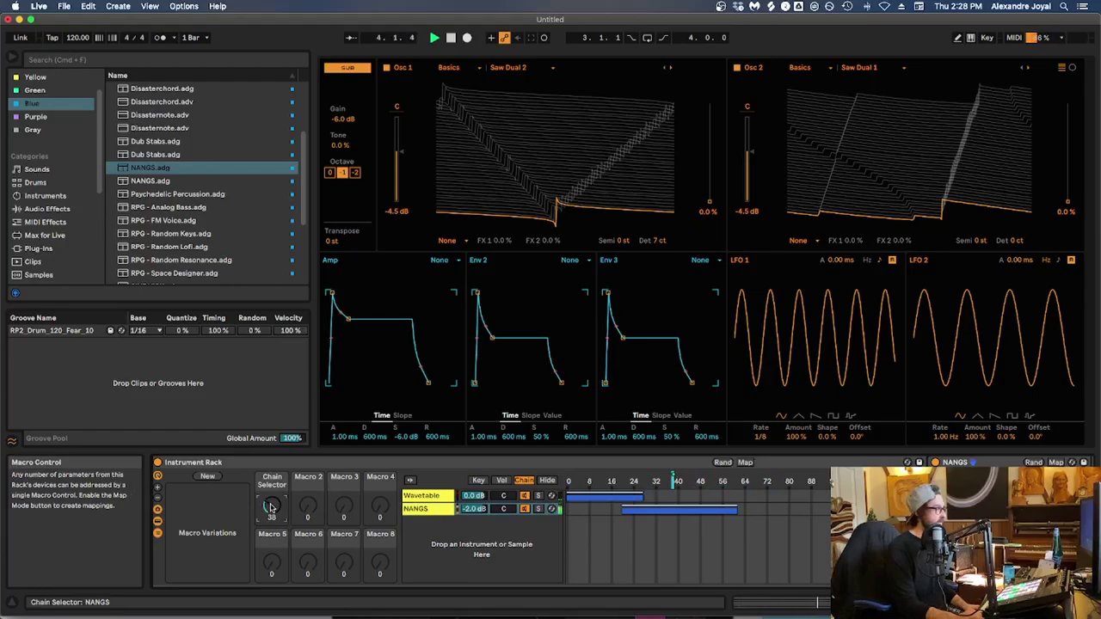
left_click_drag(271, 495, 271, 505)
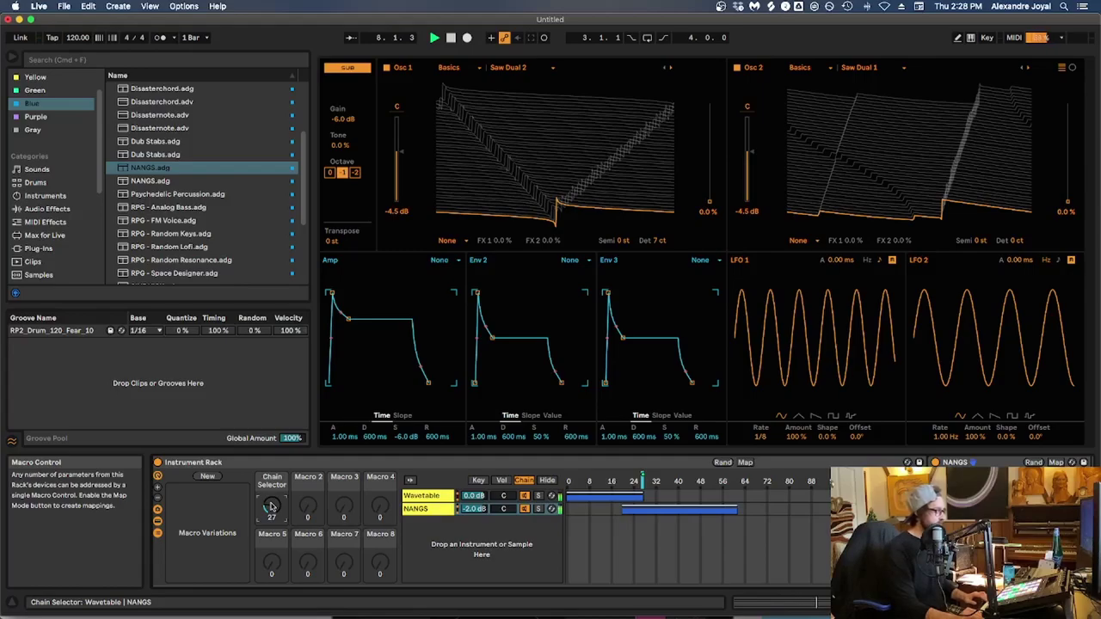
key("Tab")
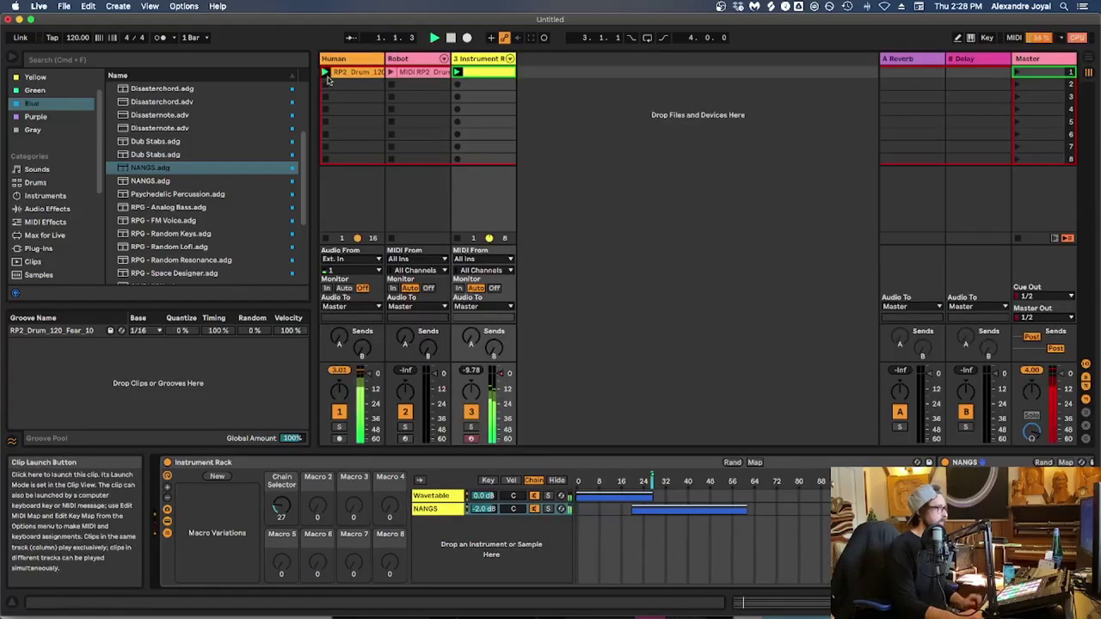
left_click_drag(1031, 433, 1032, 439)
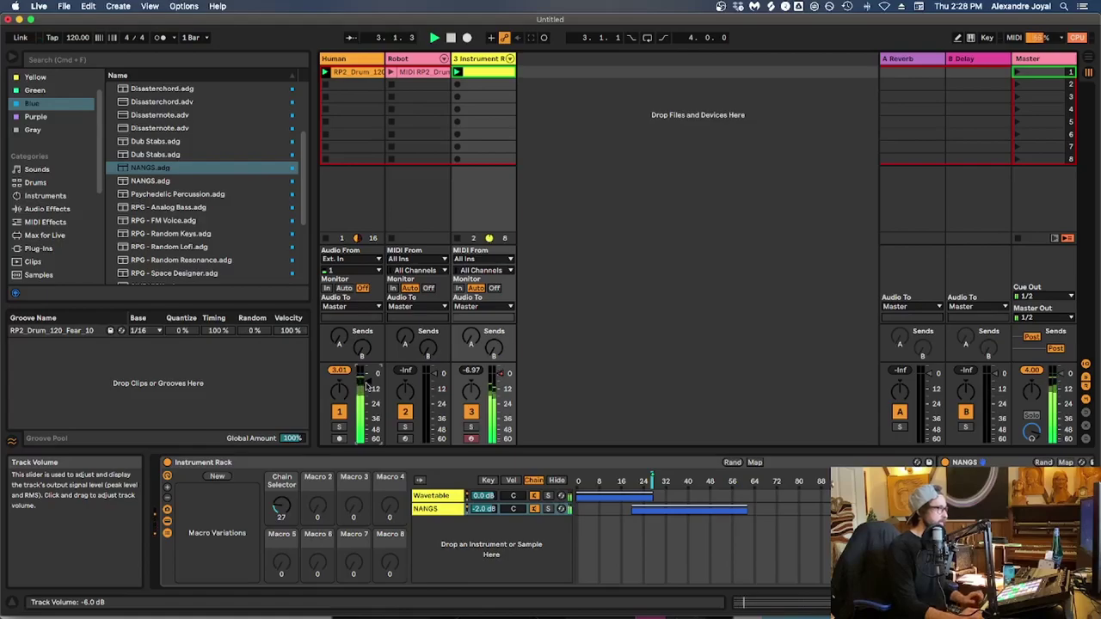
key("space")
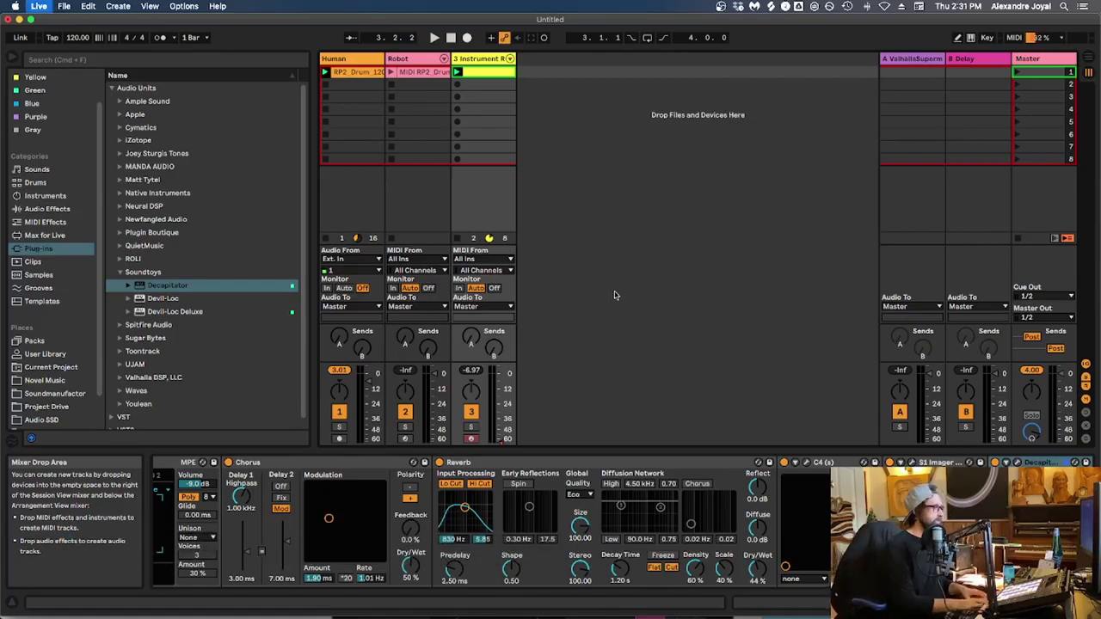
Step: Turn Multiple Plug-In Windows Off in the Plug-ins preferences
key("super+comma")
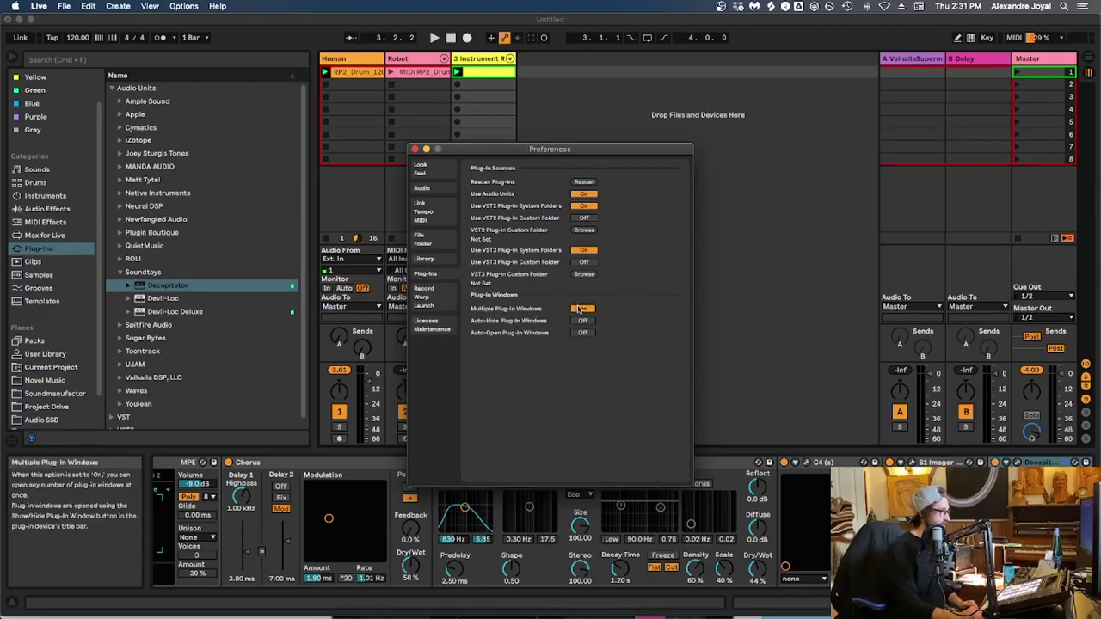
left_click(581, 308)
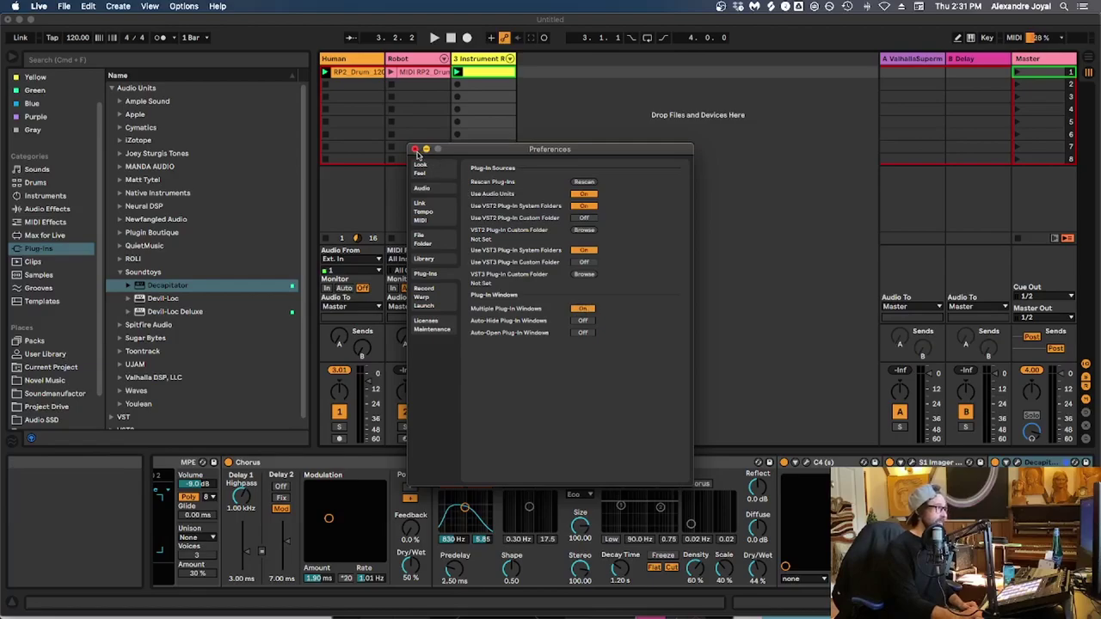
left_click(414, 150)
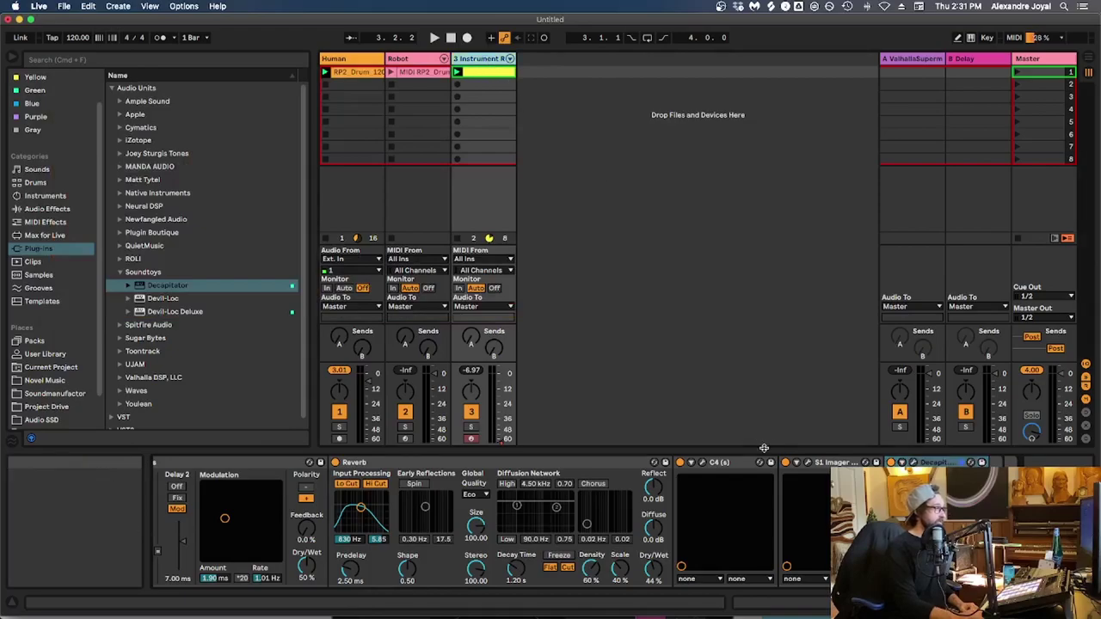
Step: Open the Decapitator and Valhalla Supermassive plug-in windows, nudging the Valhalla window left
left_click(914, 462)
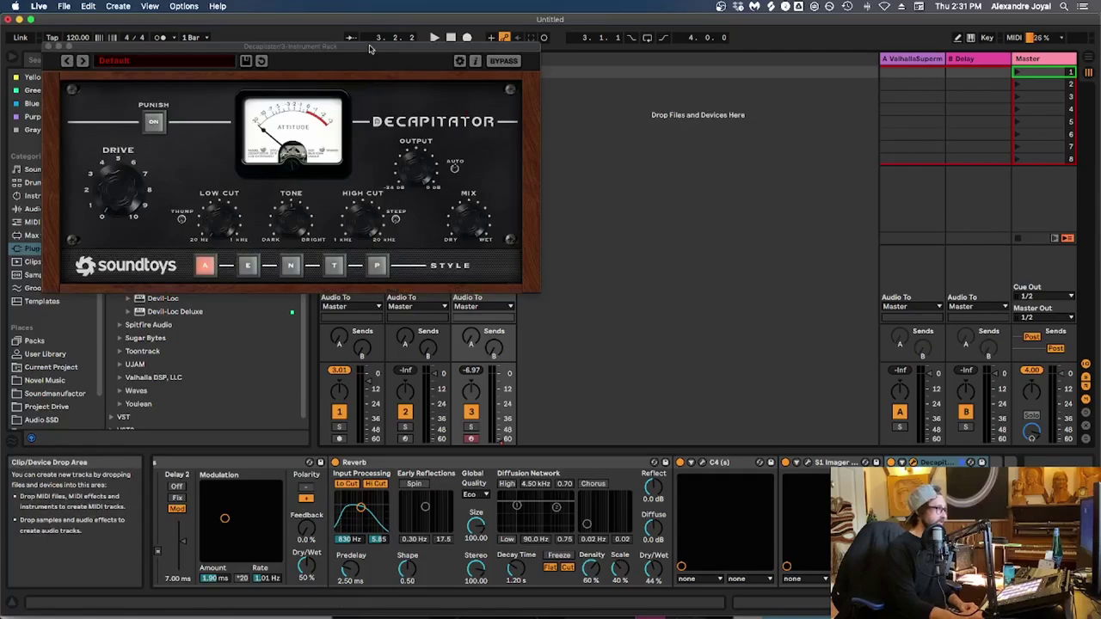
left_click(908, 59)
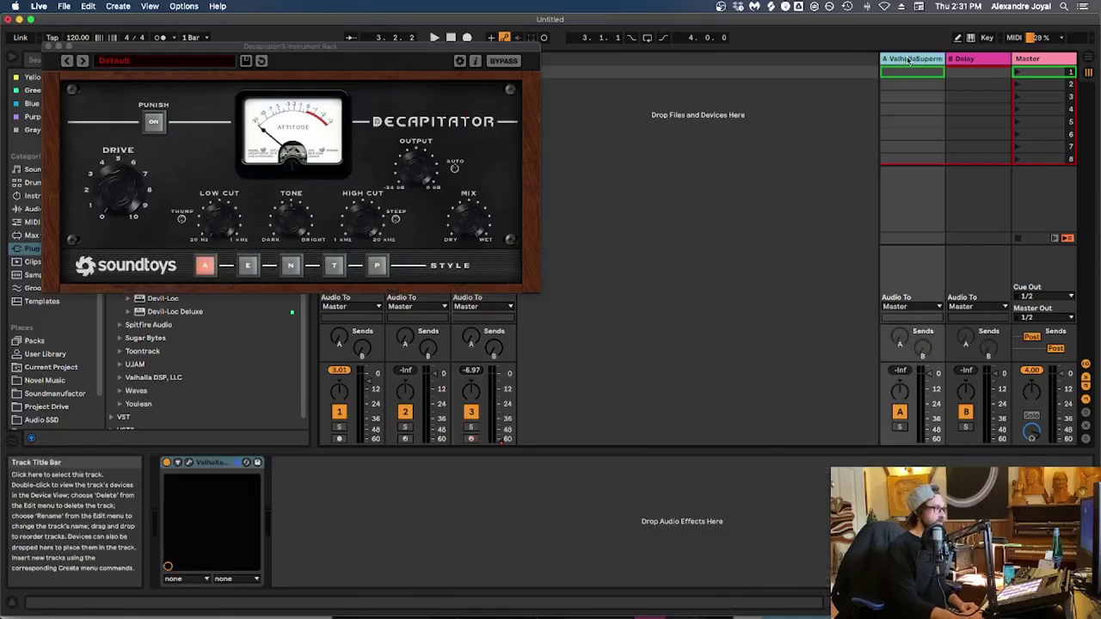
left_click(189, 462)
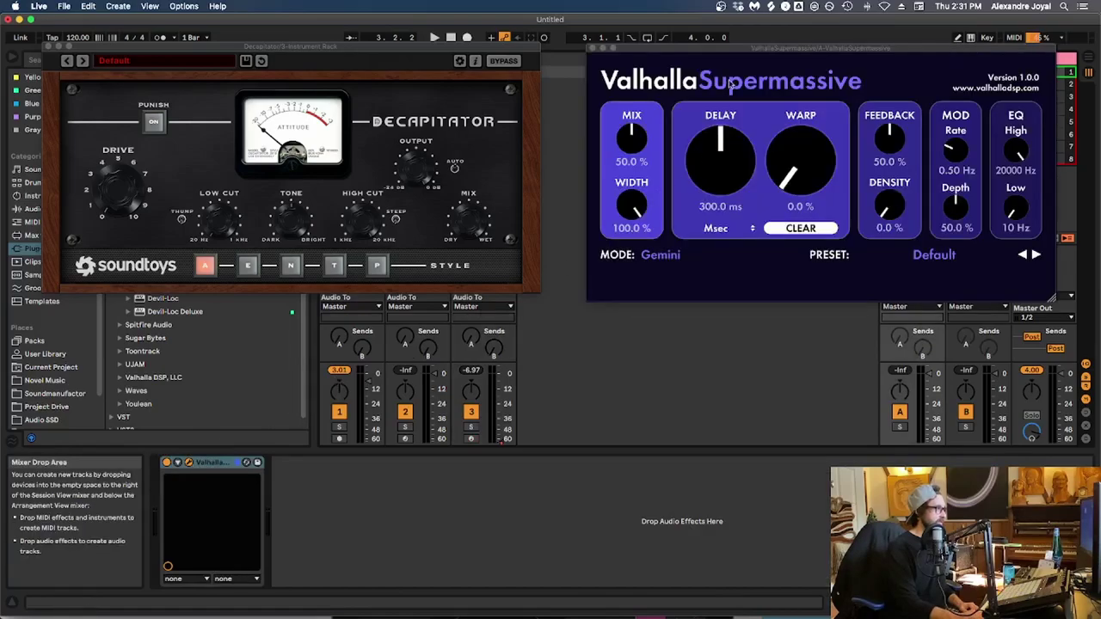
left_click_drag(732, 51, 713, 51)
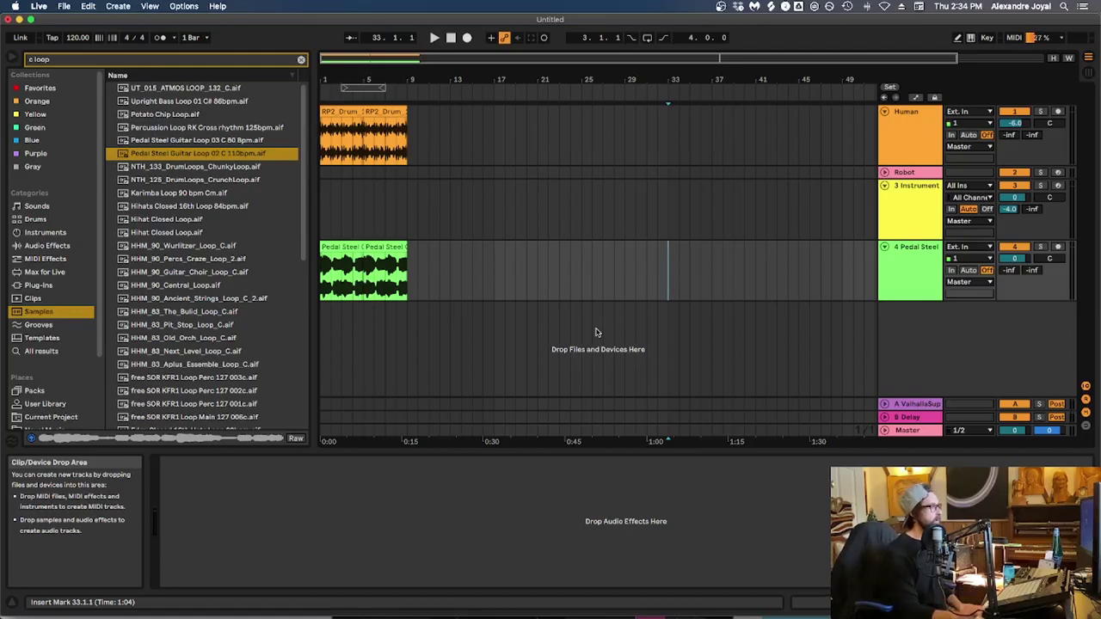
Step: Select bars 1–5 of the first Pedal Steel clip and play the arrangement from the start
left_click(346, 246)
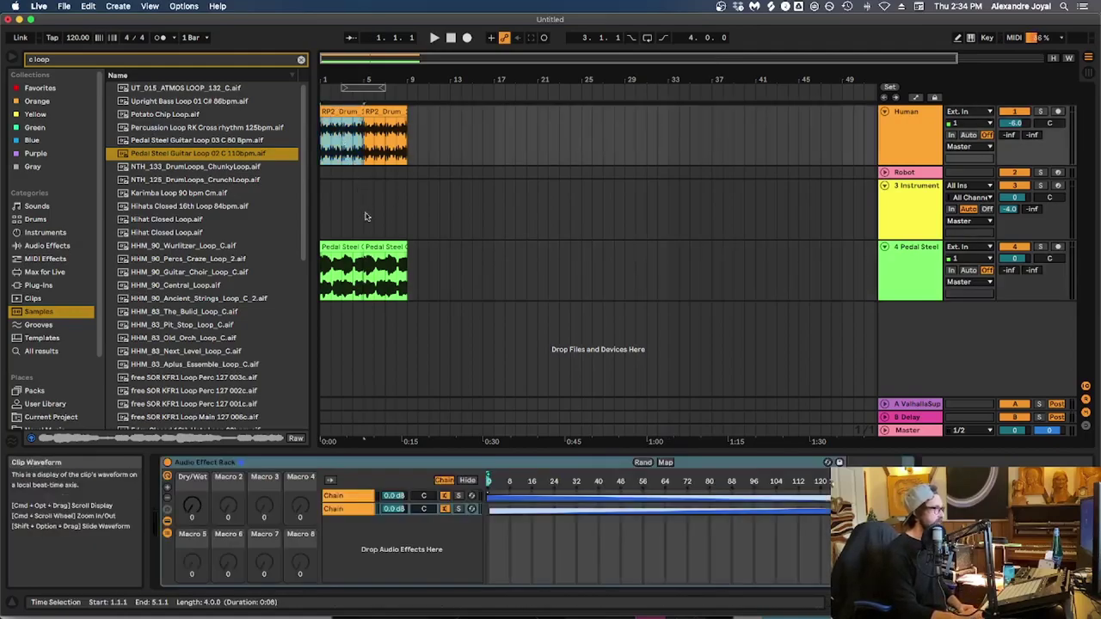
left_click(346, 247)
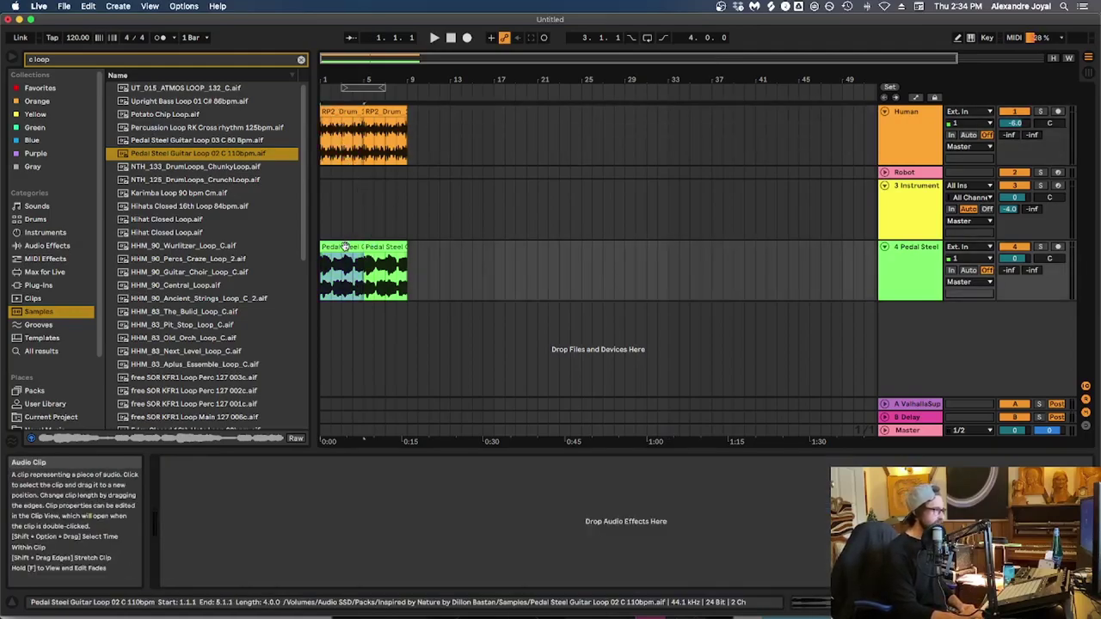
key("space")
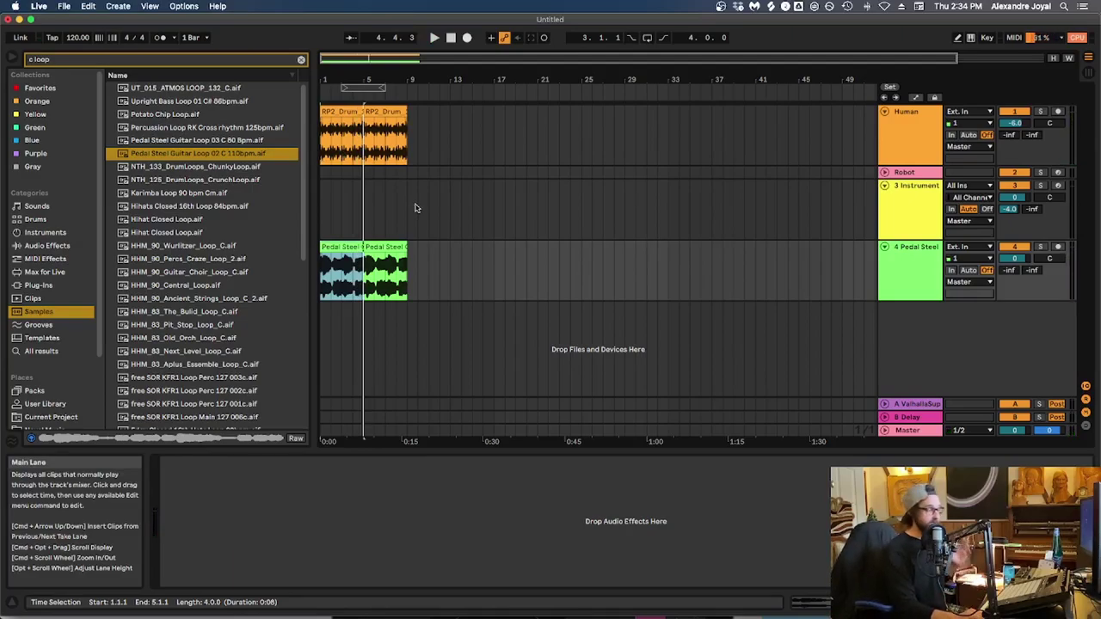
Step: Select all four RP2_Drum and Pedal Steel clips across bars 1–9 and show them in Clip View
left_click(335, 110)
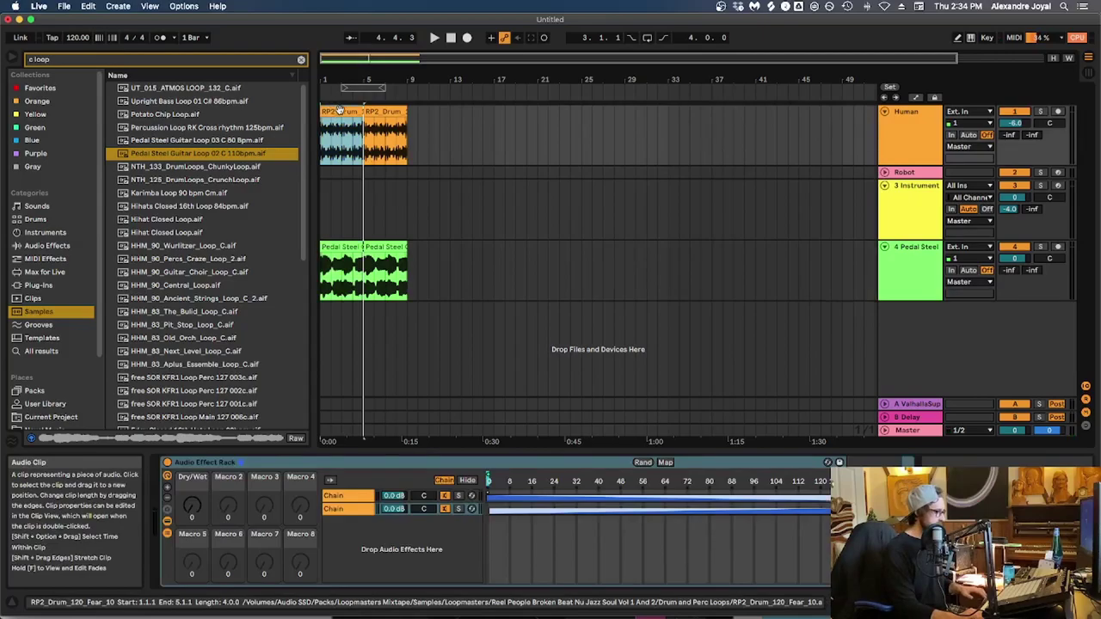
left_click(383, 247)
left_click(383, 247)
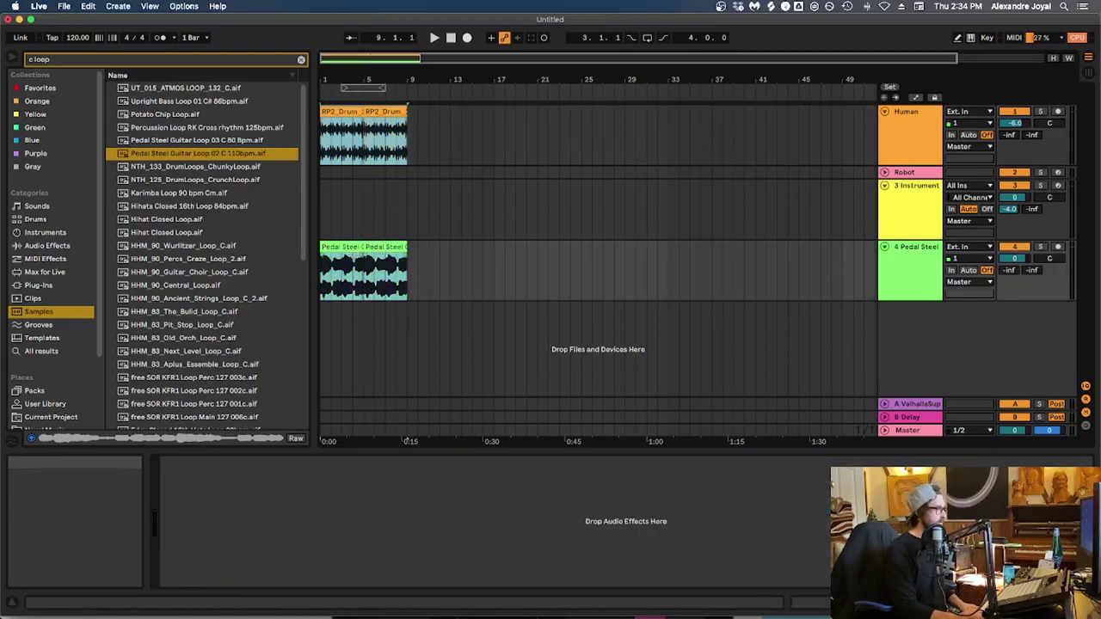
key("shift+Tab")
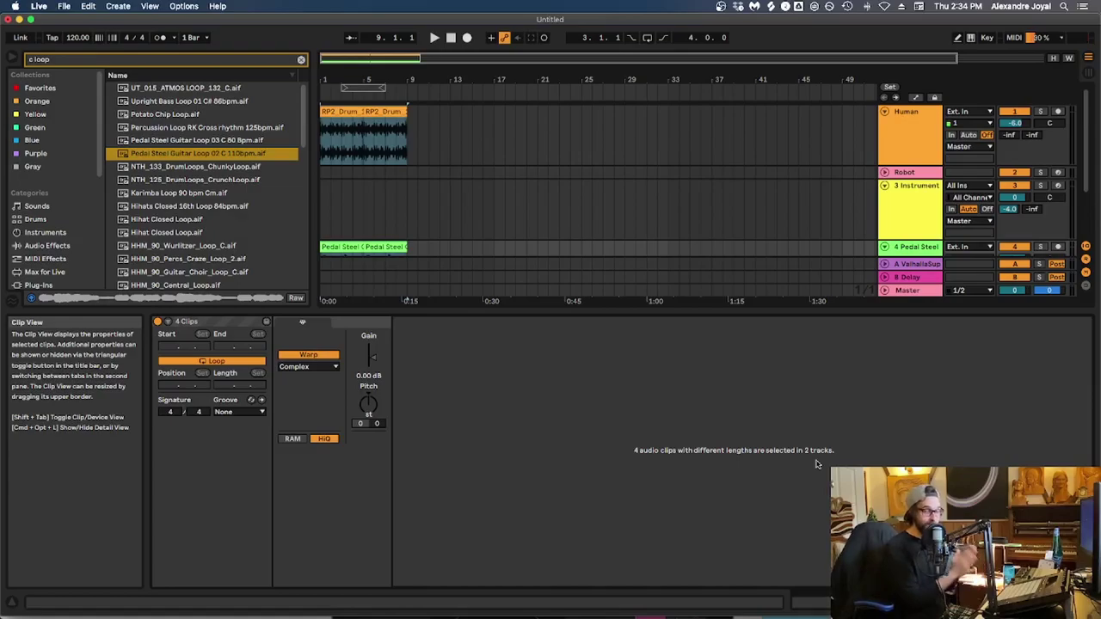
Step: Consolidate the selected clips, then add warp markers near beats 3 and 5 and drag markers to re-warp
right_click(376, 249)
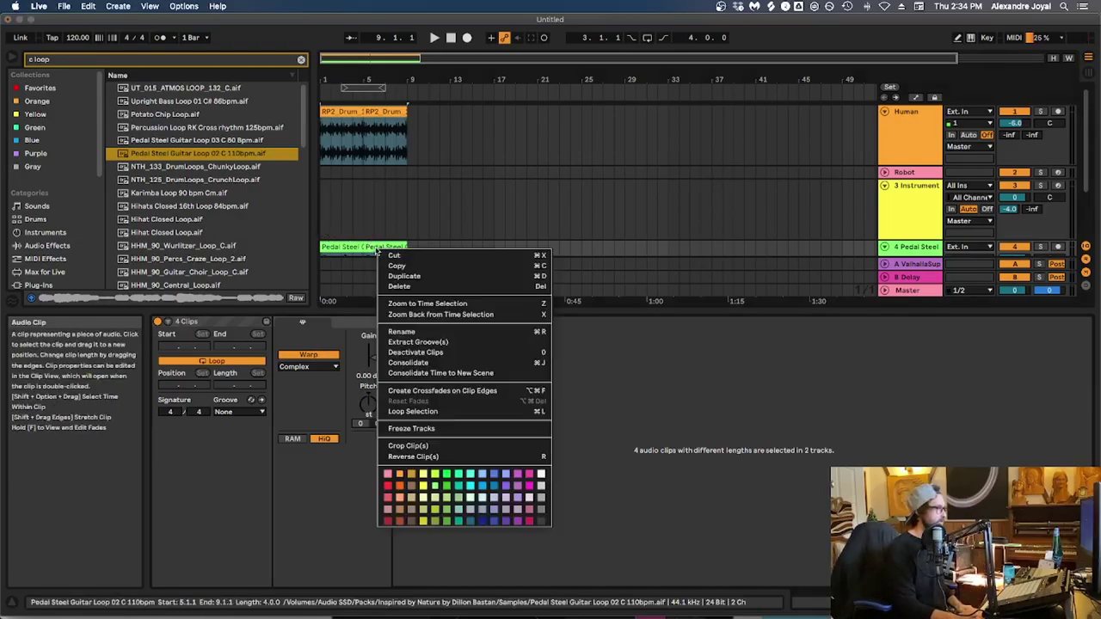
left_click(404, 363)
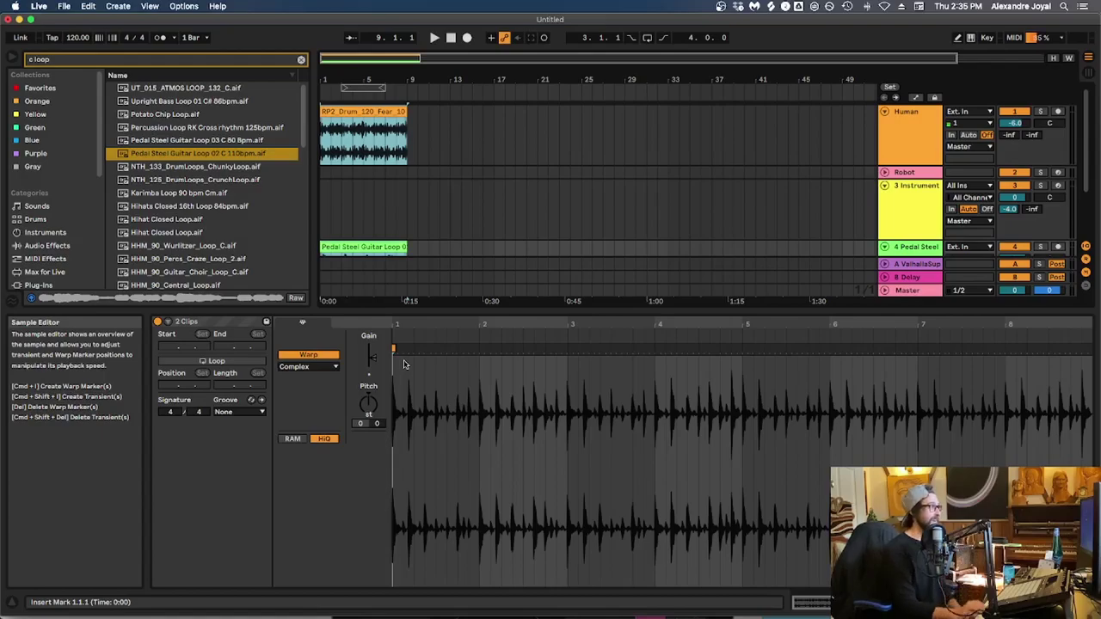
double_click(566, 347)
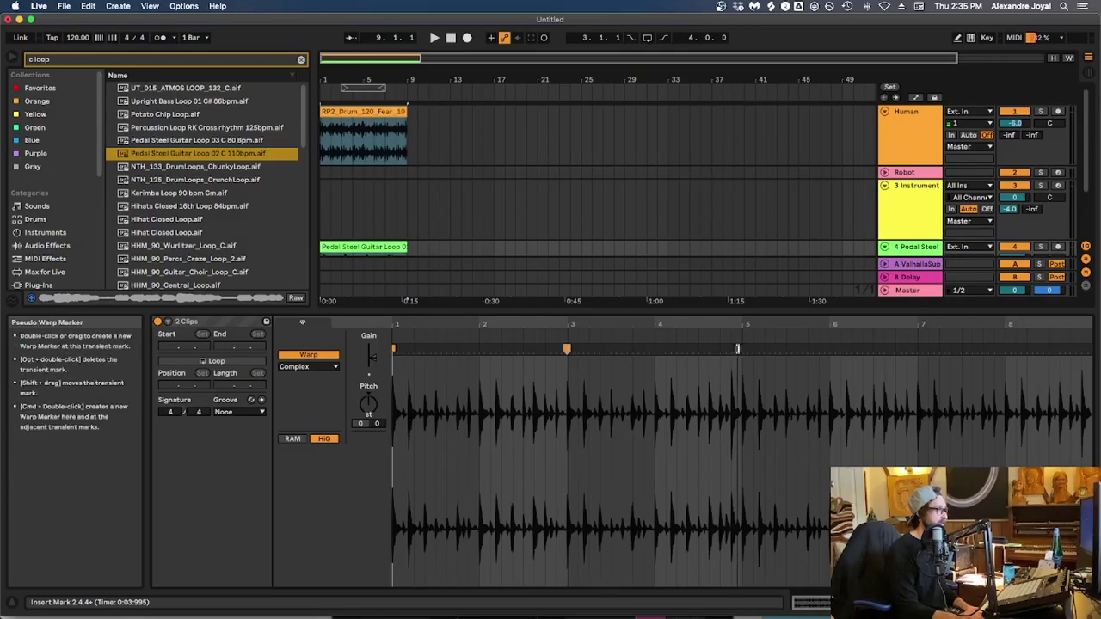
double_click(742, 349)
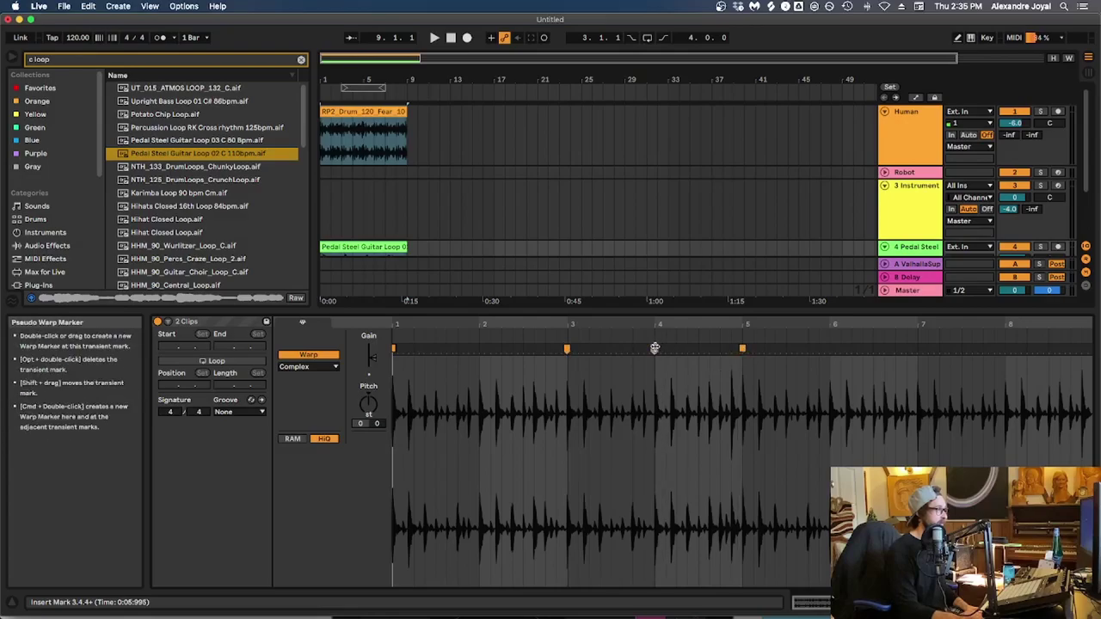
left_click_drag(654, 348, 669, 348)
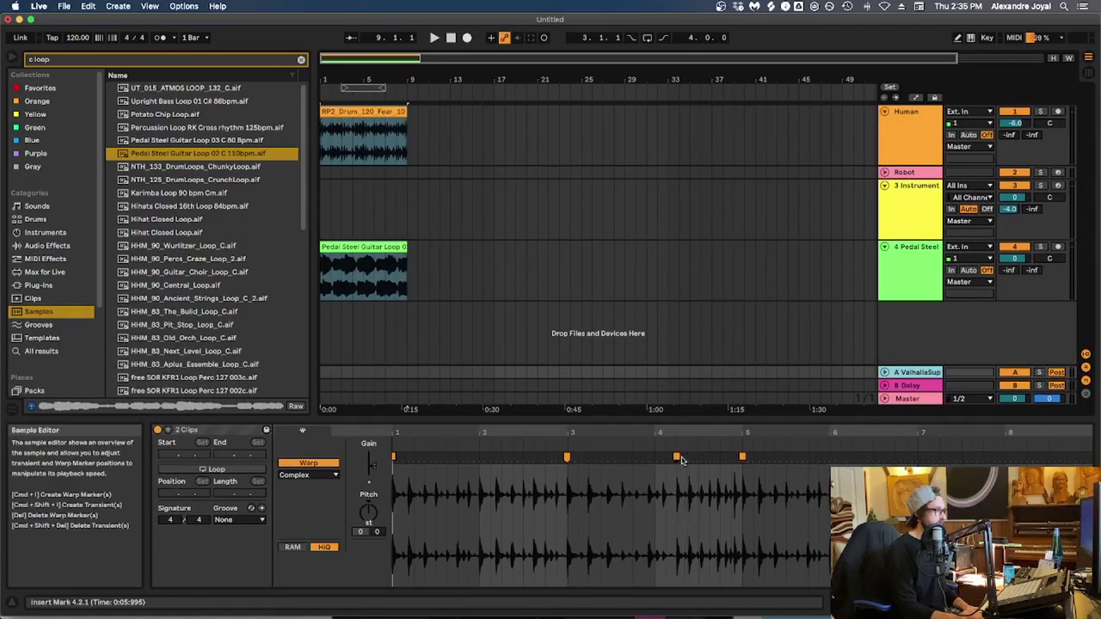
mouse_move(677, 457)
left_mouse_down()
mouse_move(632, 457)
mouse_move(675, 457)
mouse_move(656, 457)
left_mouse_up()
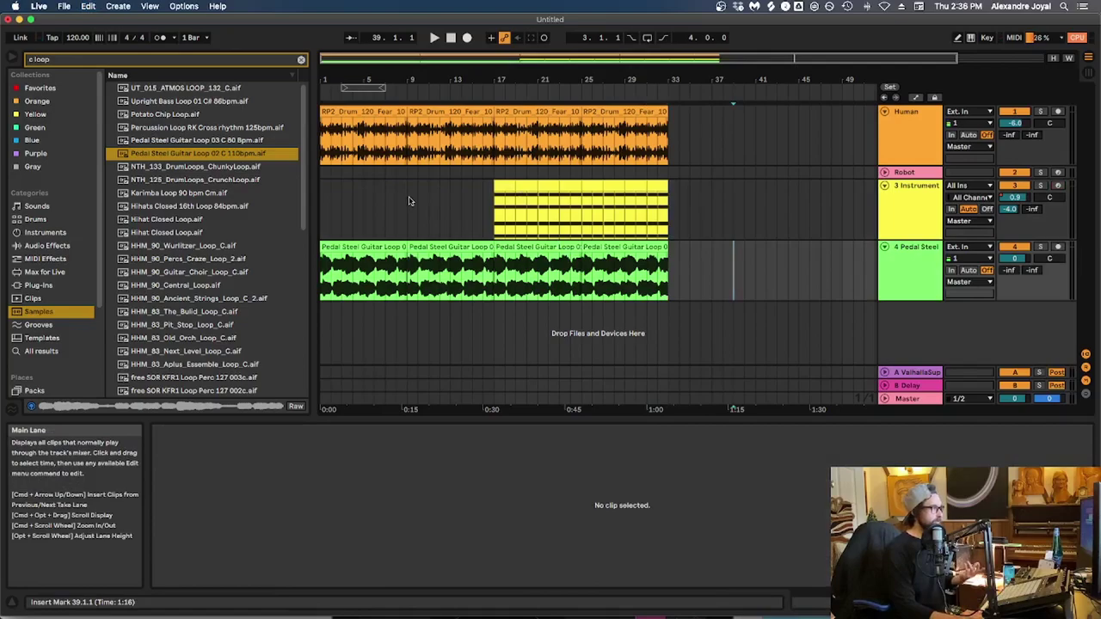
Step: Select the bars 9–17 Pedal Steel clip and delete that time across all tracks with Cmd+Shift+Delete
left_click_drag(494, 205, 397, 196)
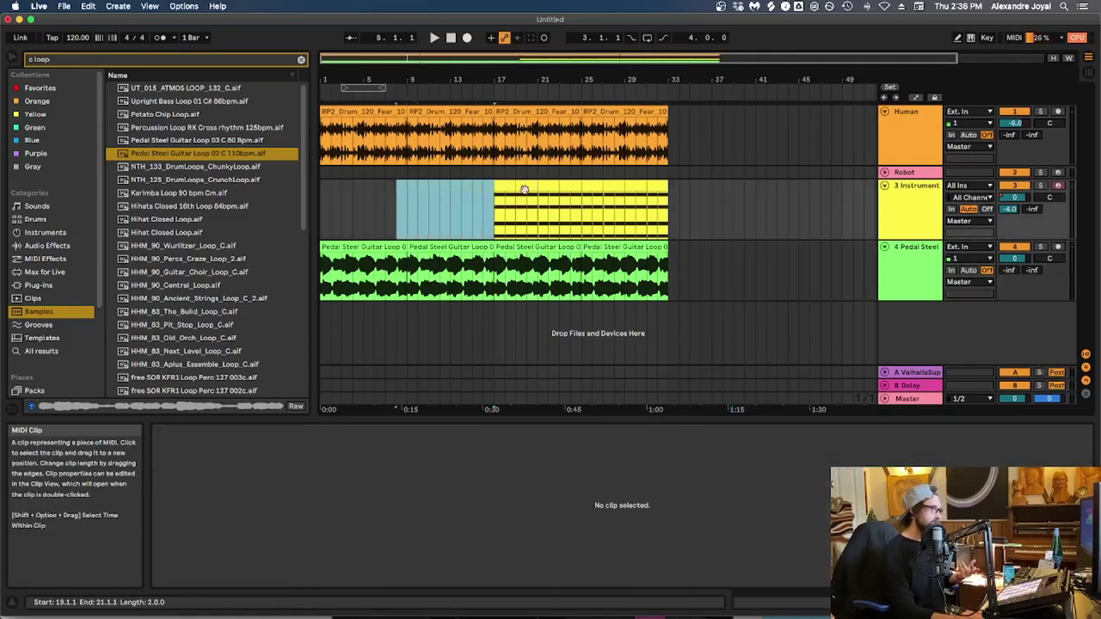
left_click_drag(517, 197, 538, 198)
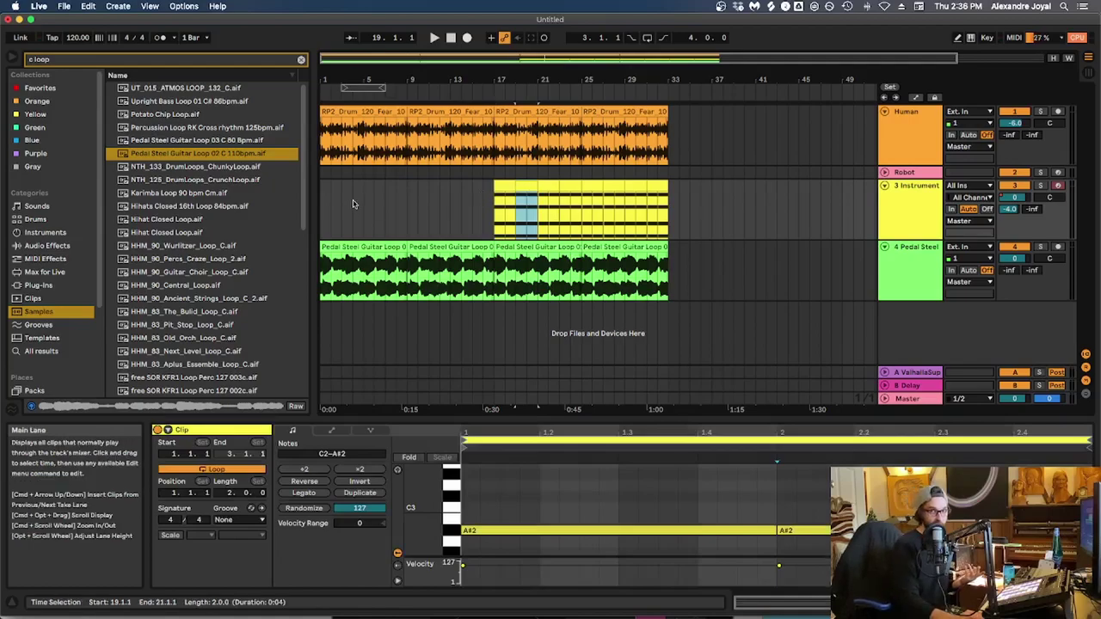
left_click(425, 114)
key("Delete")
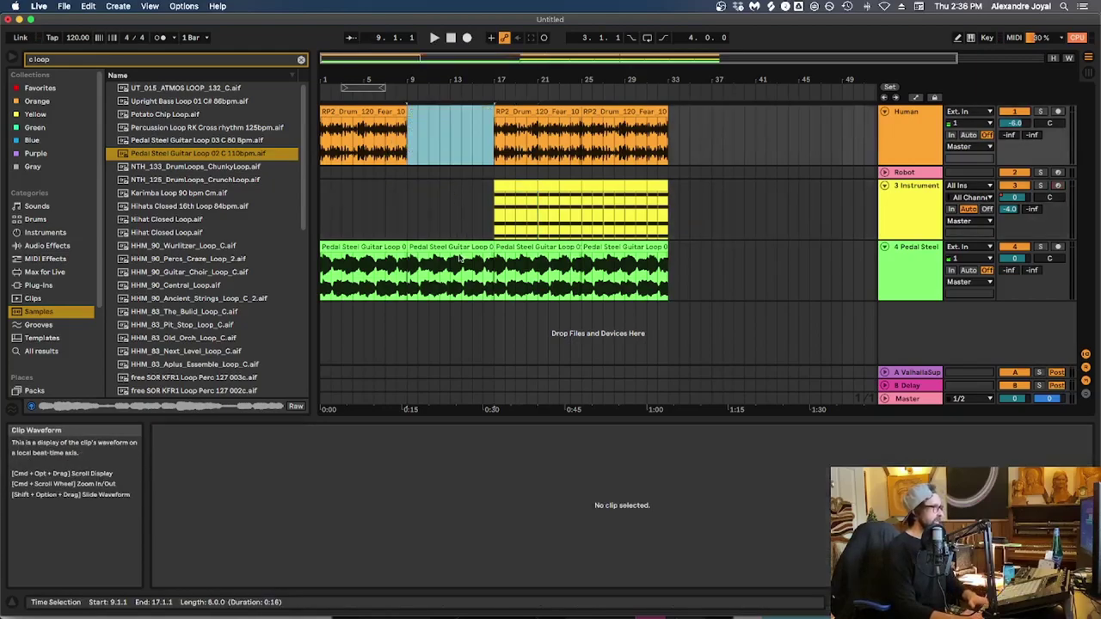
left_click(542, 123)
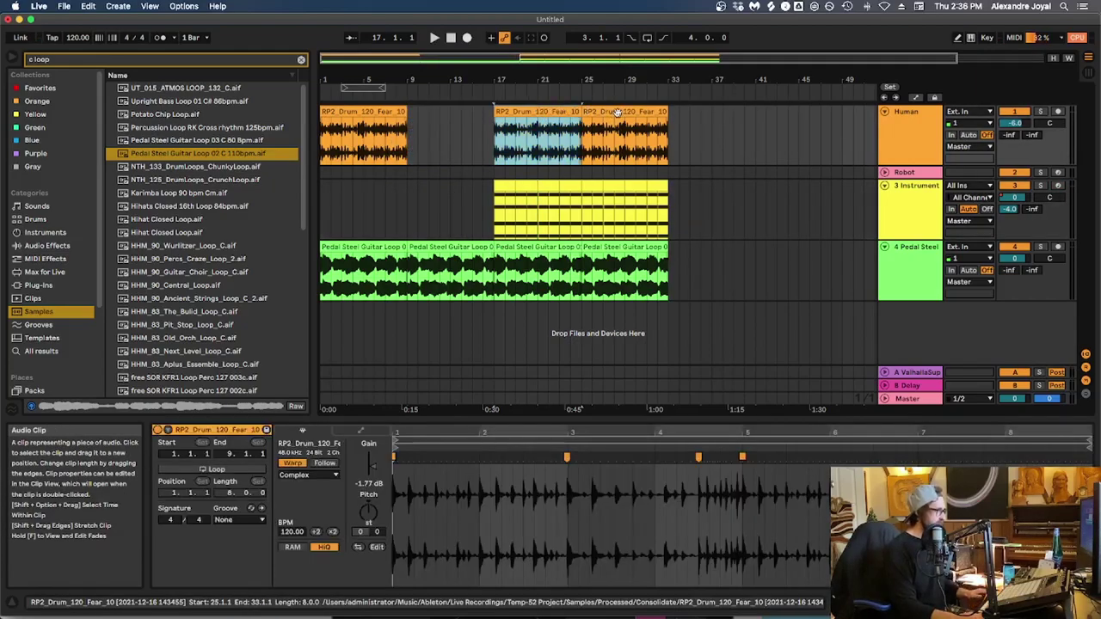
key("super+z")
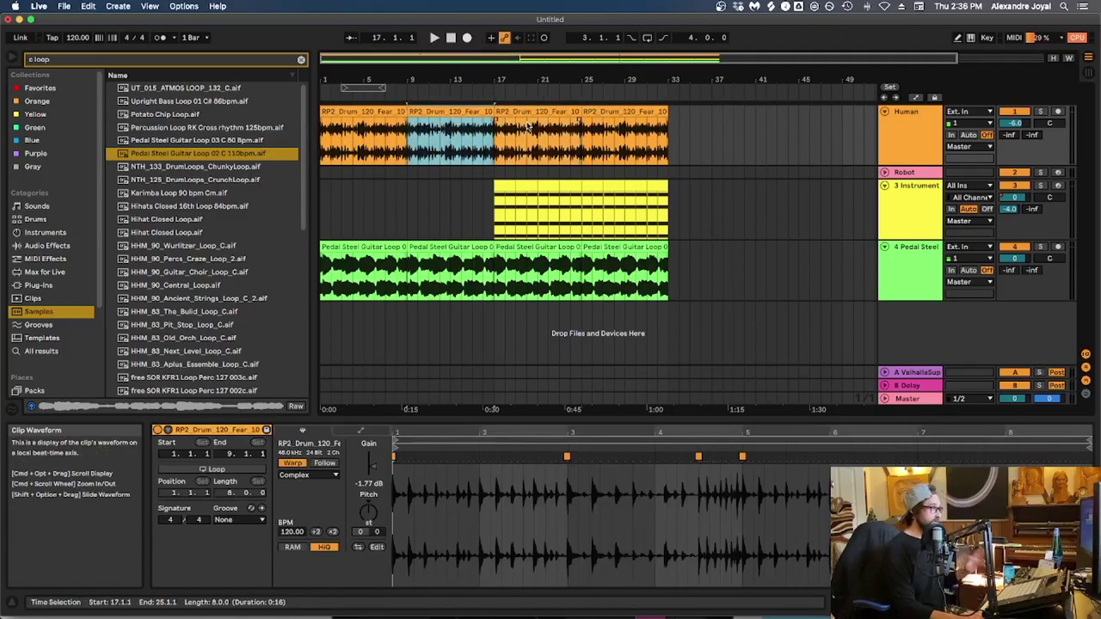
left_click(464, 246)
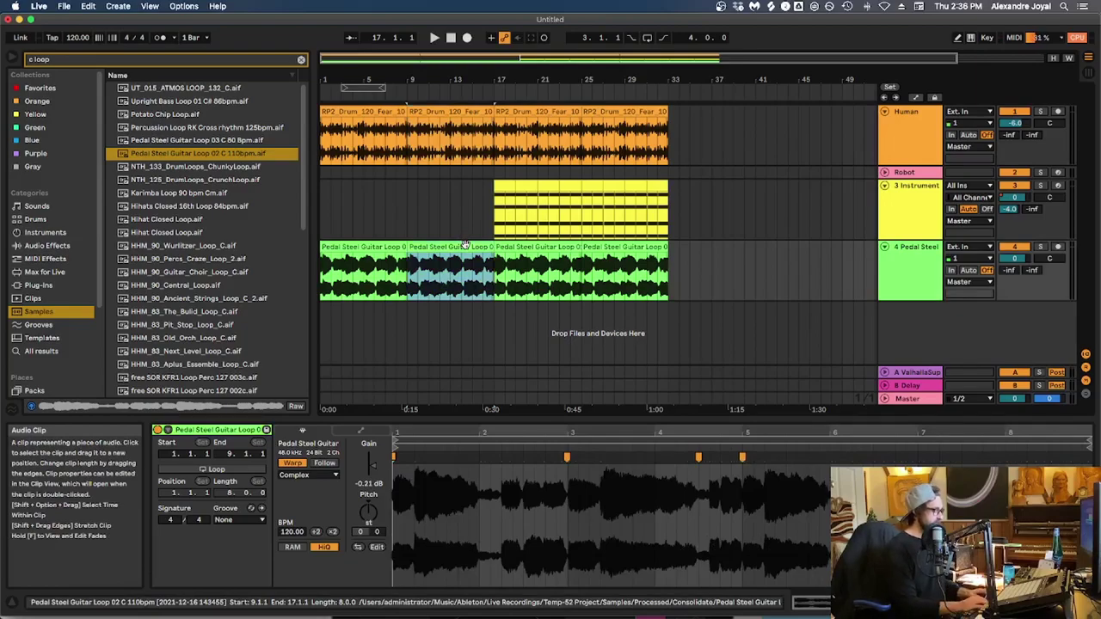
key("super+shift+Delete")
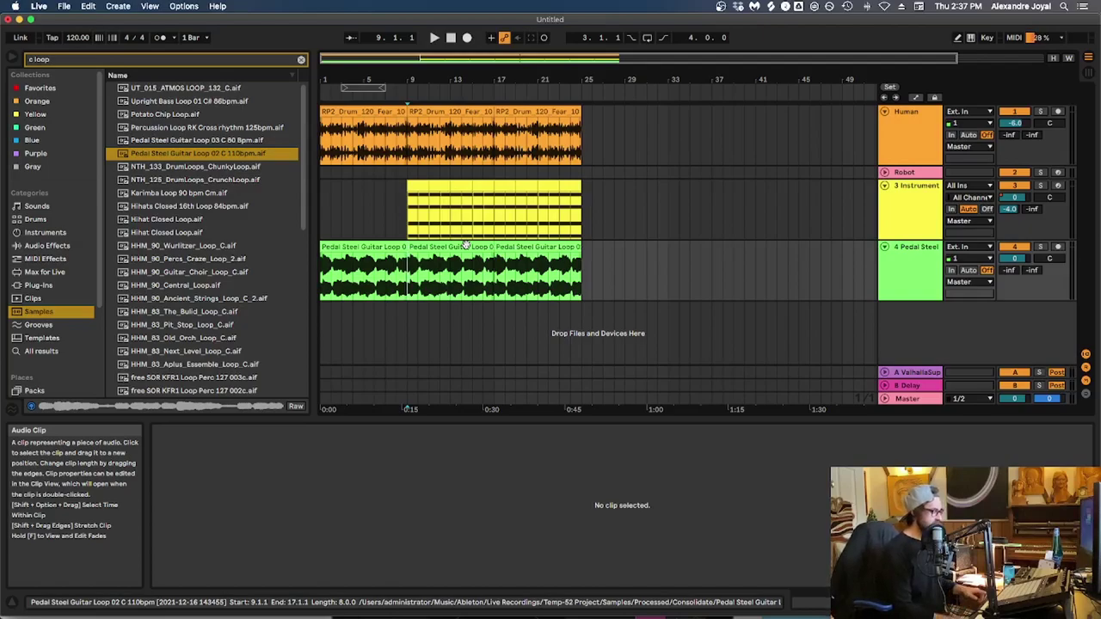
Step: Insert 4.0.0 of empty time at bar 9 with Insert Time (Cmd+I)
key("super+i")
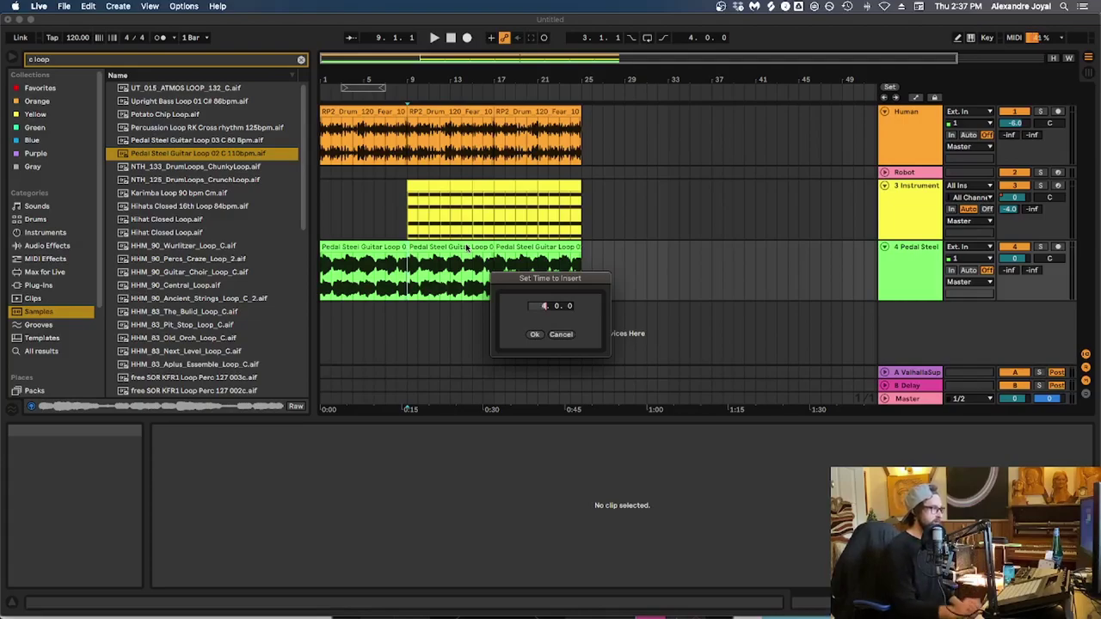
type("4")
left_click(535, 334)
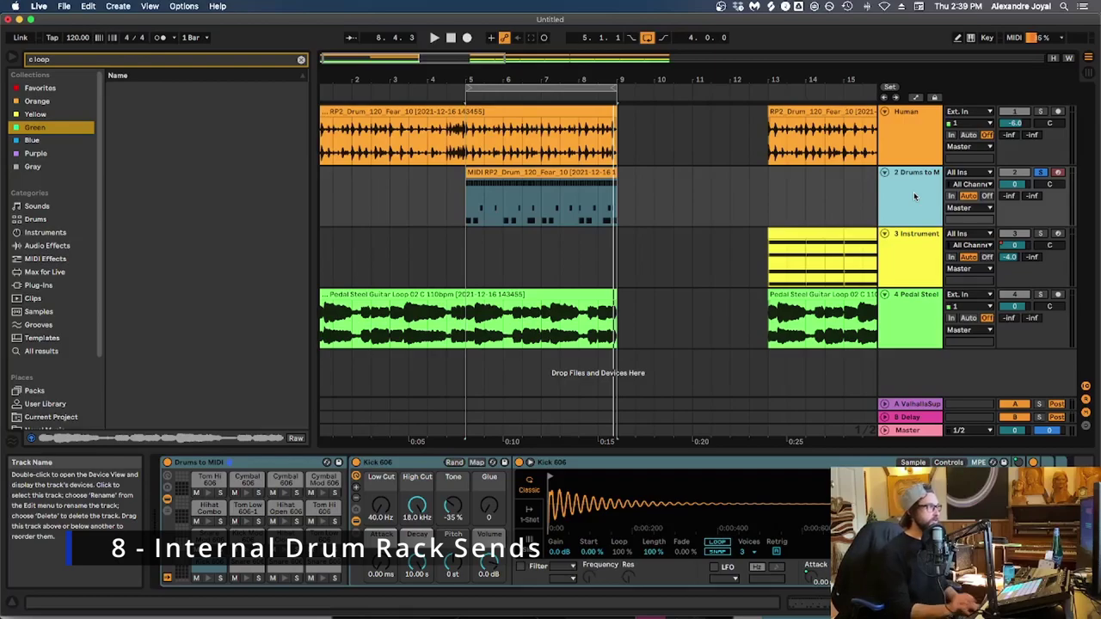
right_click(552, 112)
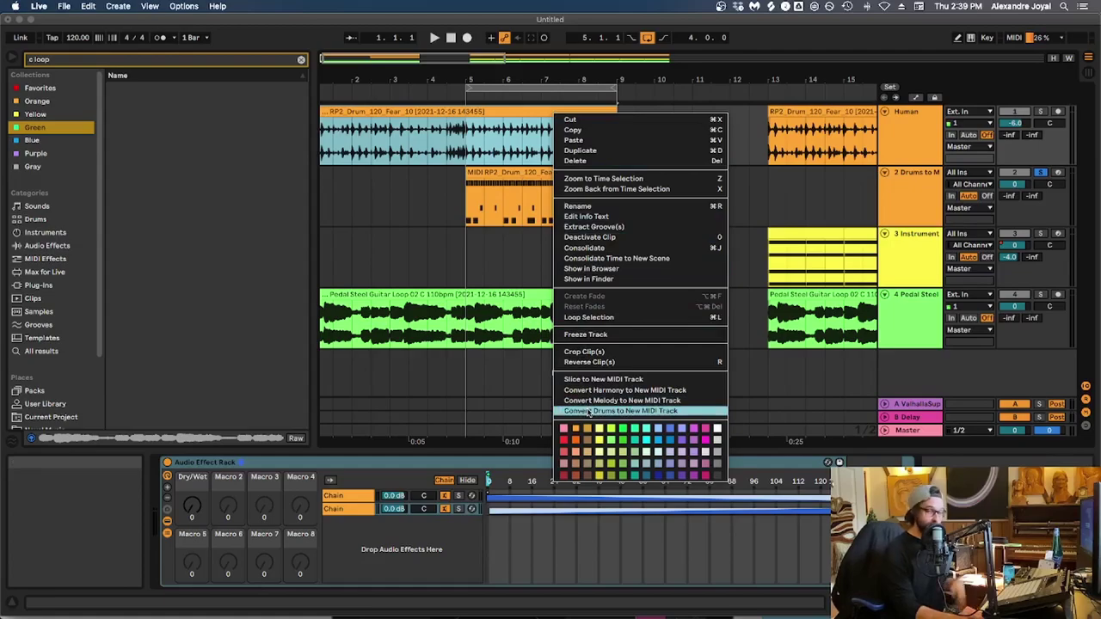
left_click(585, 351)
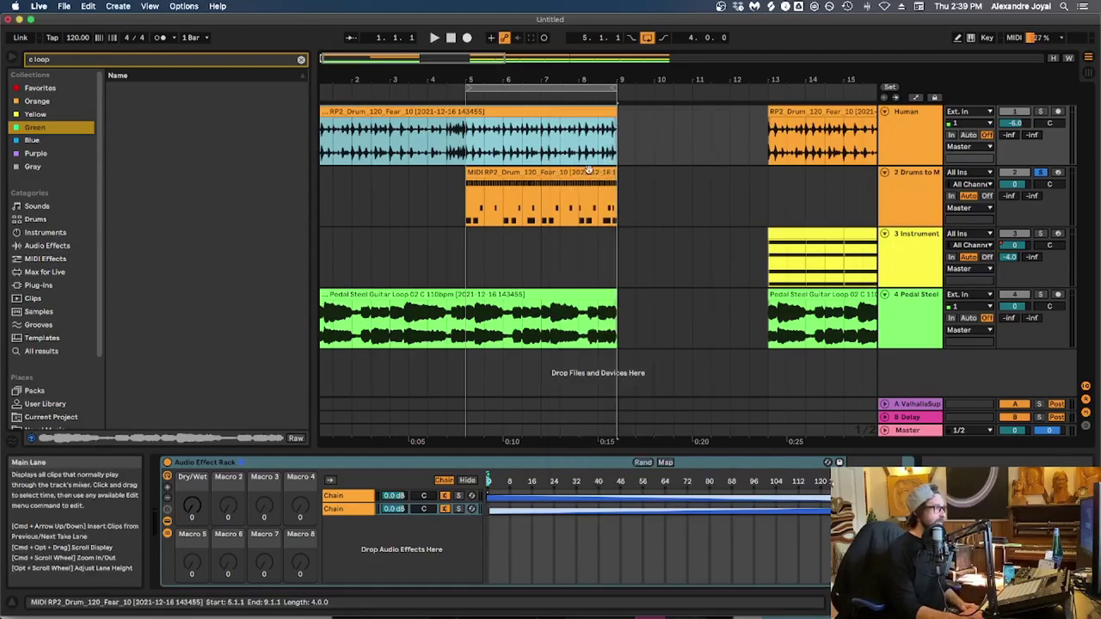
left_click(553, 175)
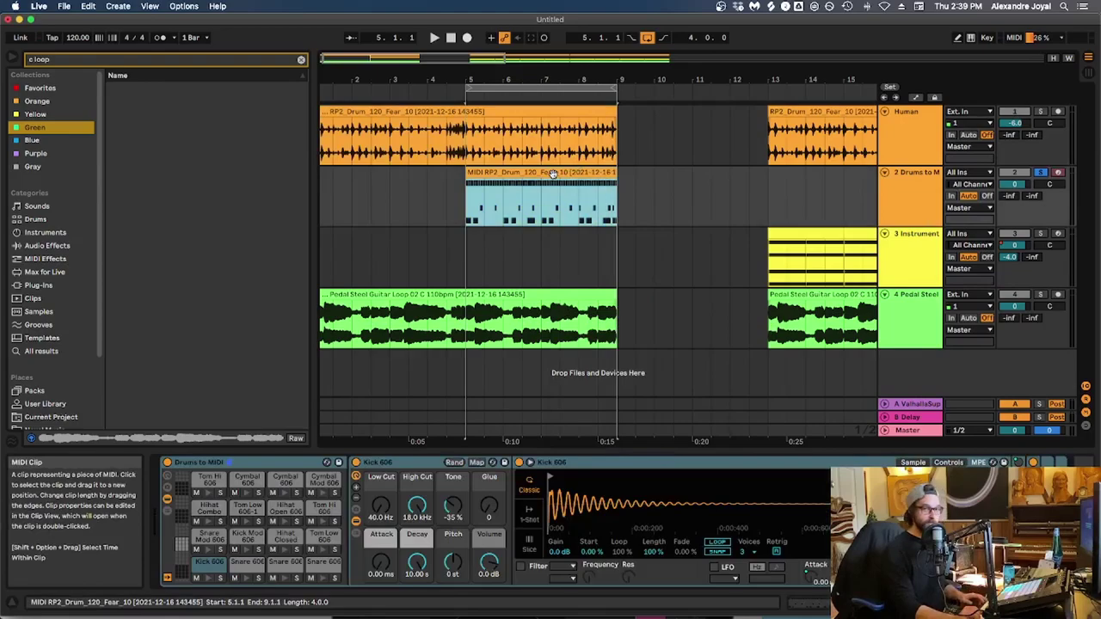
key("space")
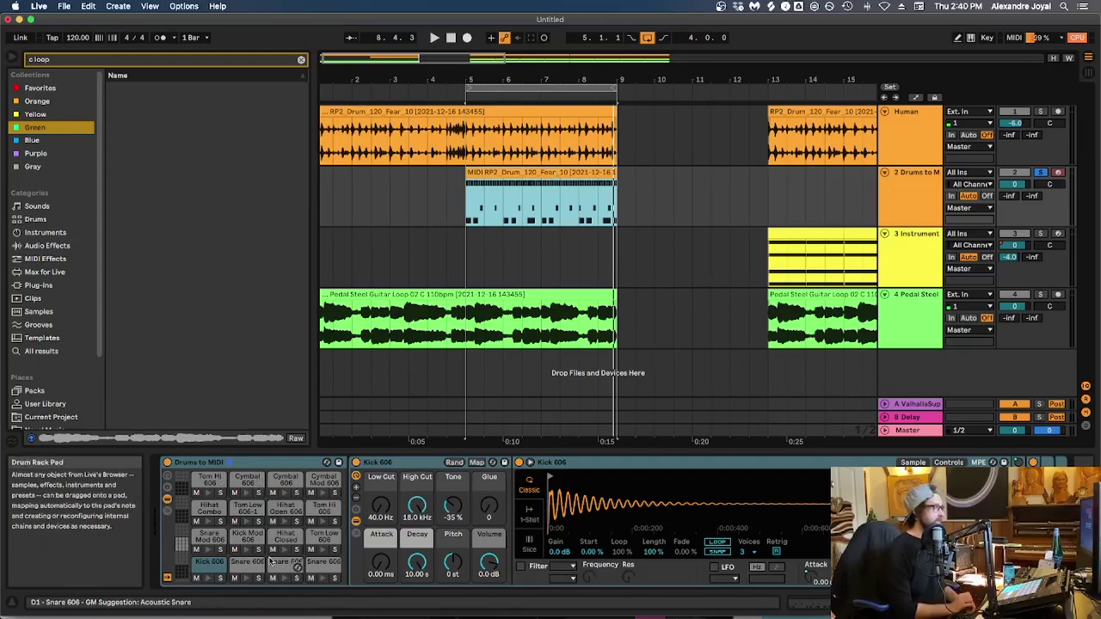
Step: Create a return chain in the Drums to MIDI rack and load Dark Snare Room onto it
left_click(168, 512)
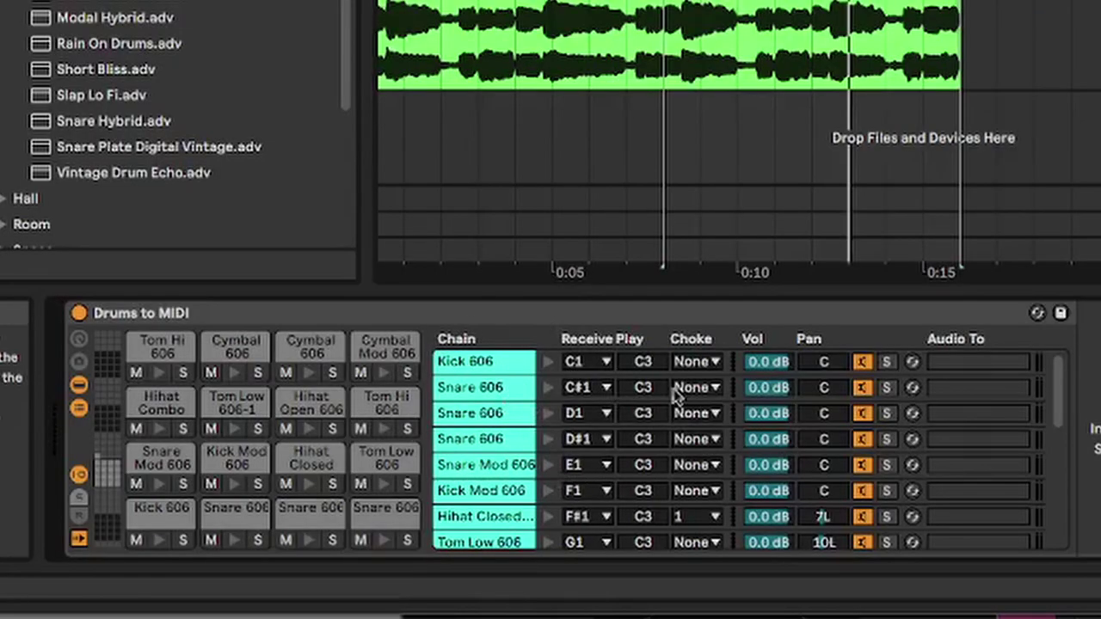
left_click(79, 518)
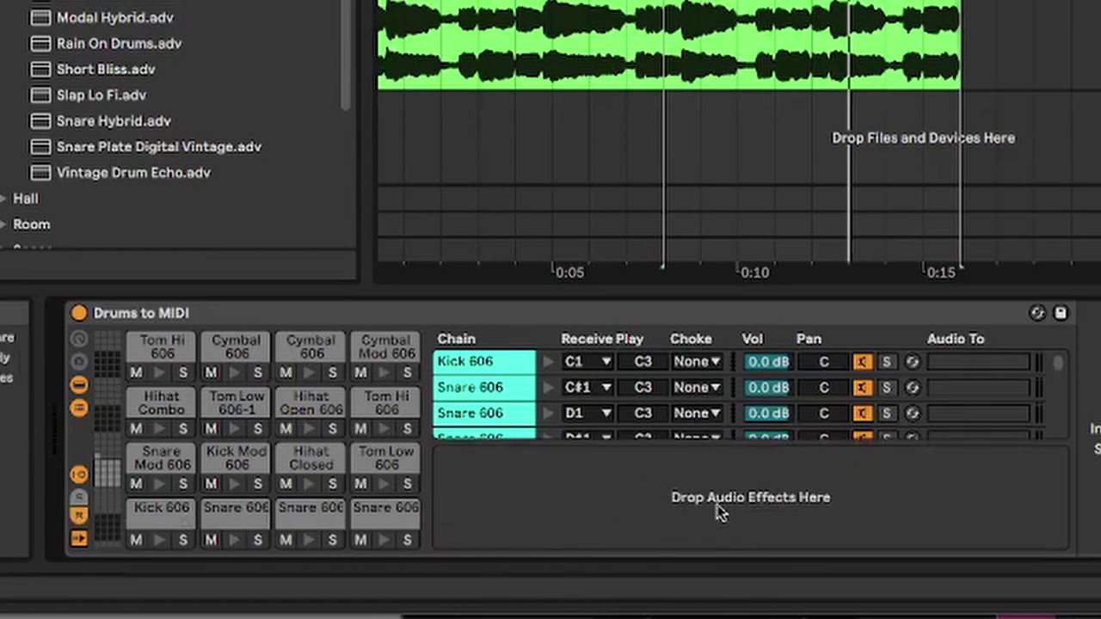
right_click(662, 502)
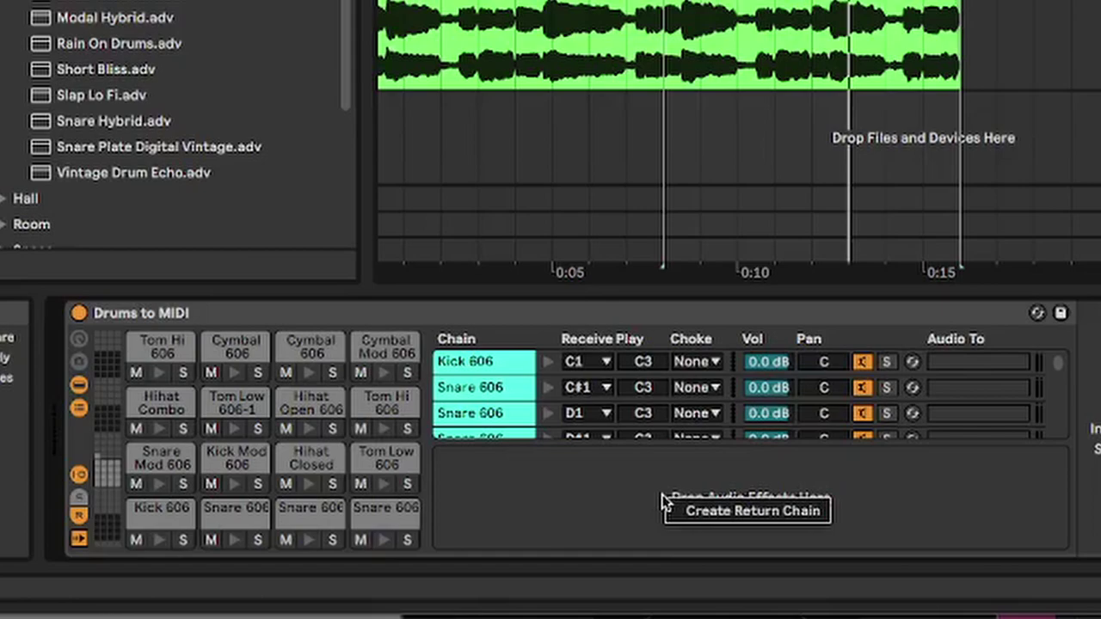
left_click(728, 513)
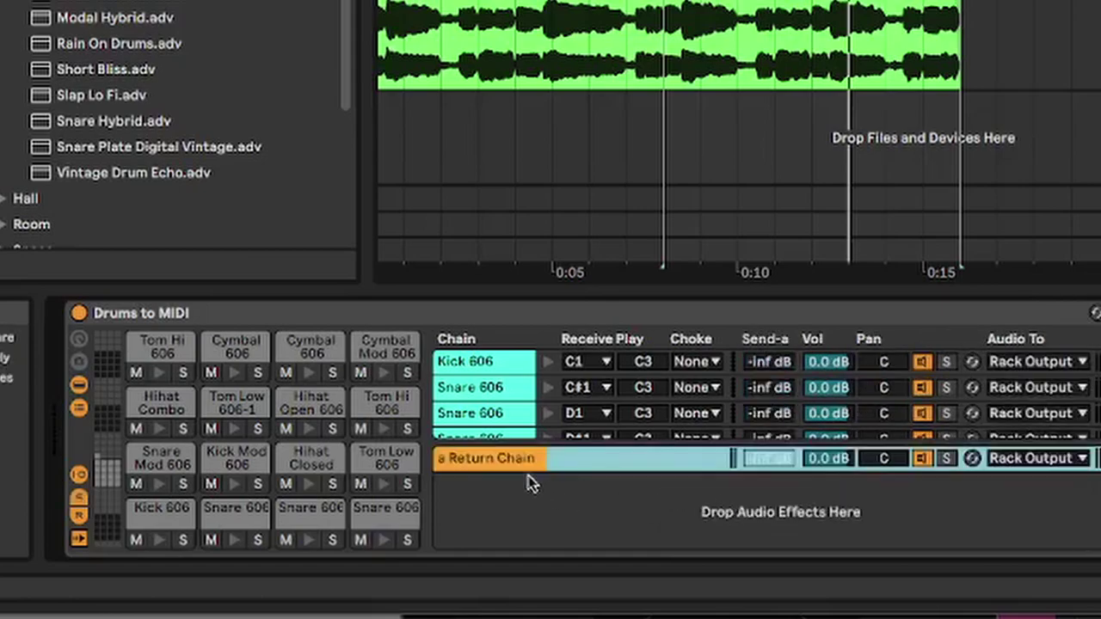
key("Return")
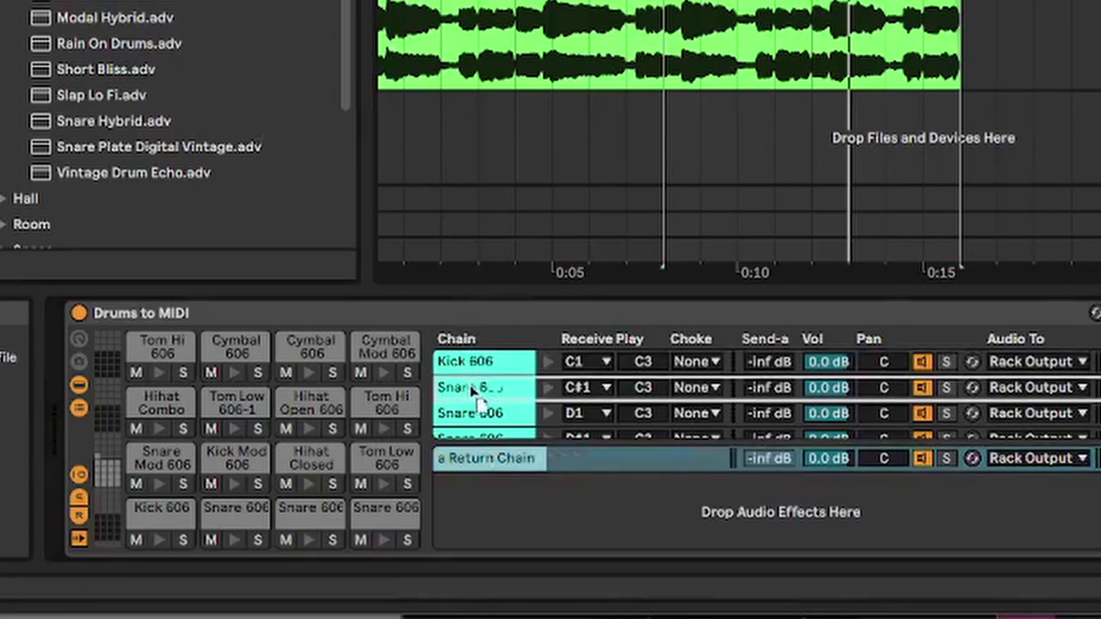
left_click(505, 462)
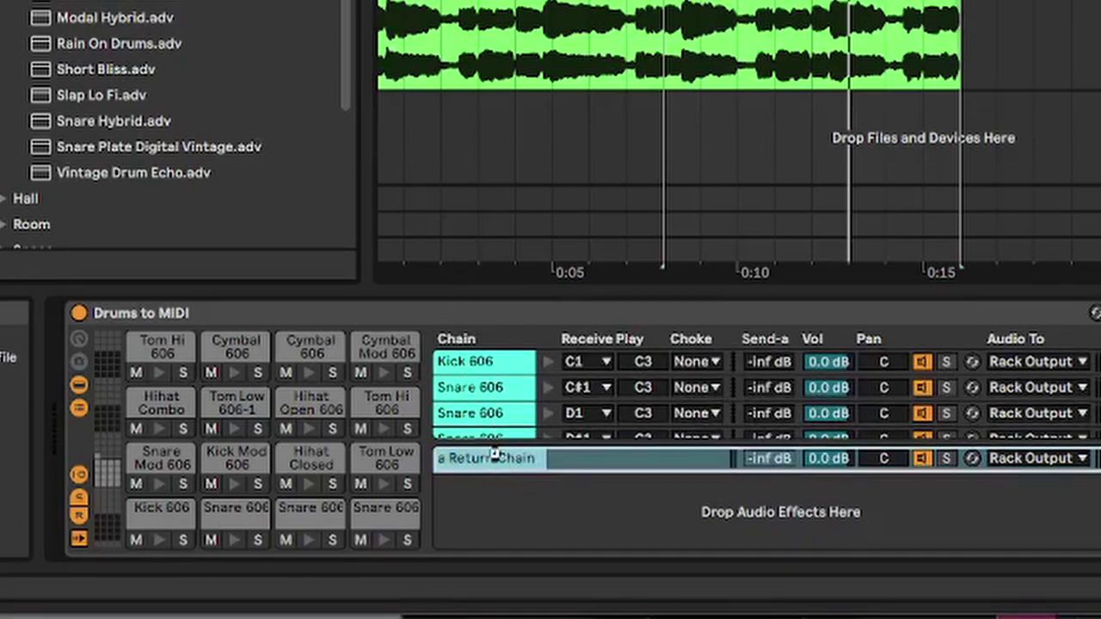
left_click_drag(495, 455, 497, 460)
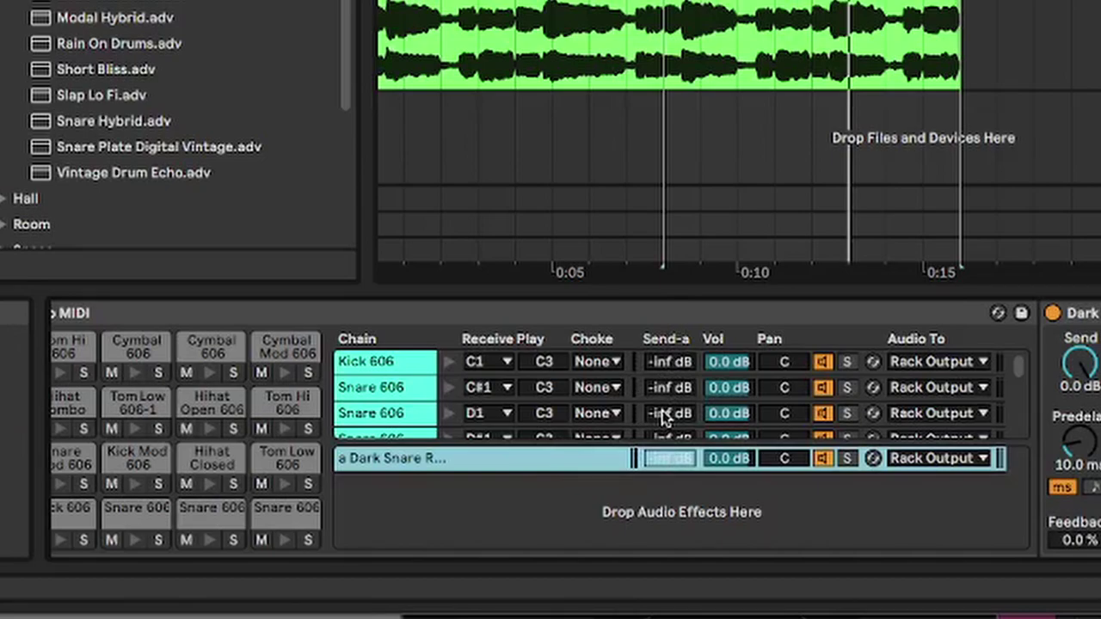
Step: Play the drums, raise a Snare 606 chain's Send-a to -6.2 dB, and add a second return chain
scroll(629, 388, "down", 3)
scroll(628, 388, "up", 3)
key("space")
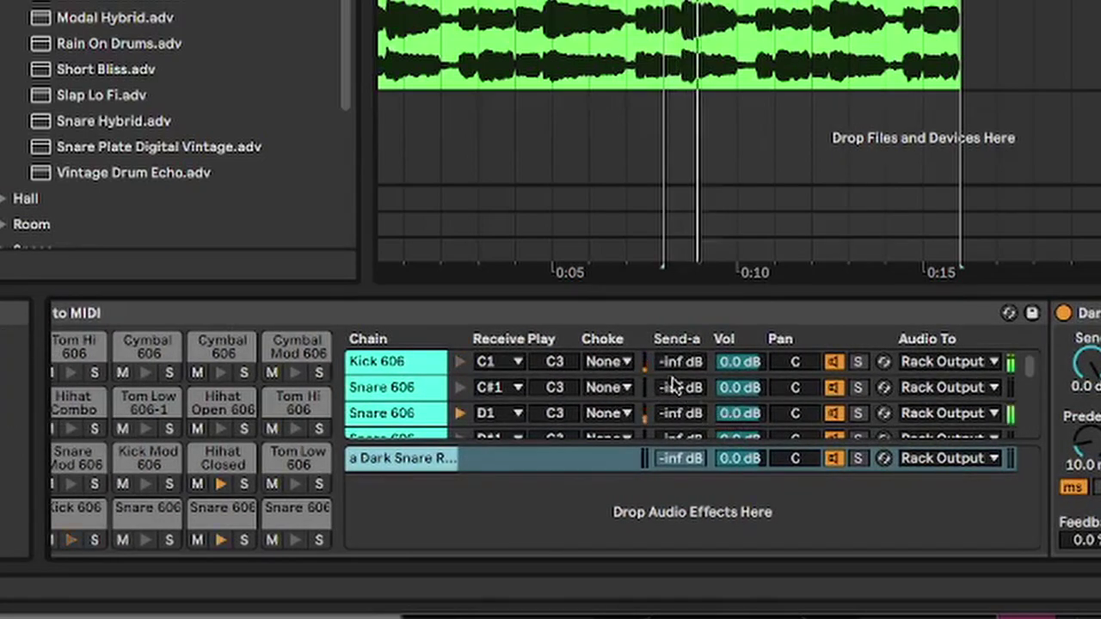
scroll(681, 422, "down", 1)
left_click_drag(680, 401, 681, 375)
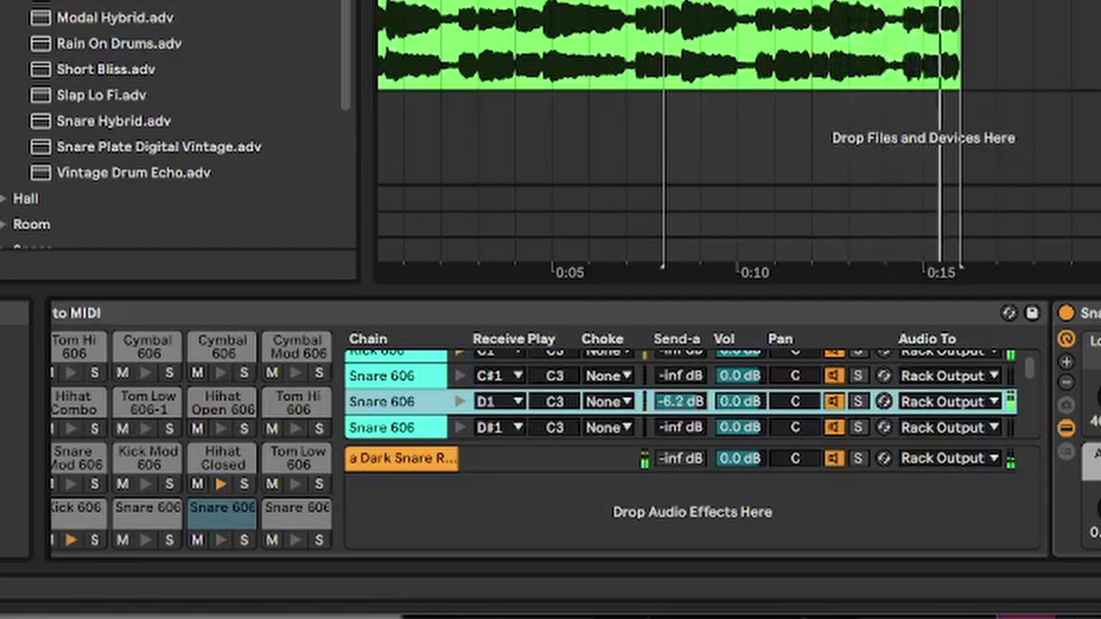
right_click(526, 511)
left_click(551, 519)
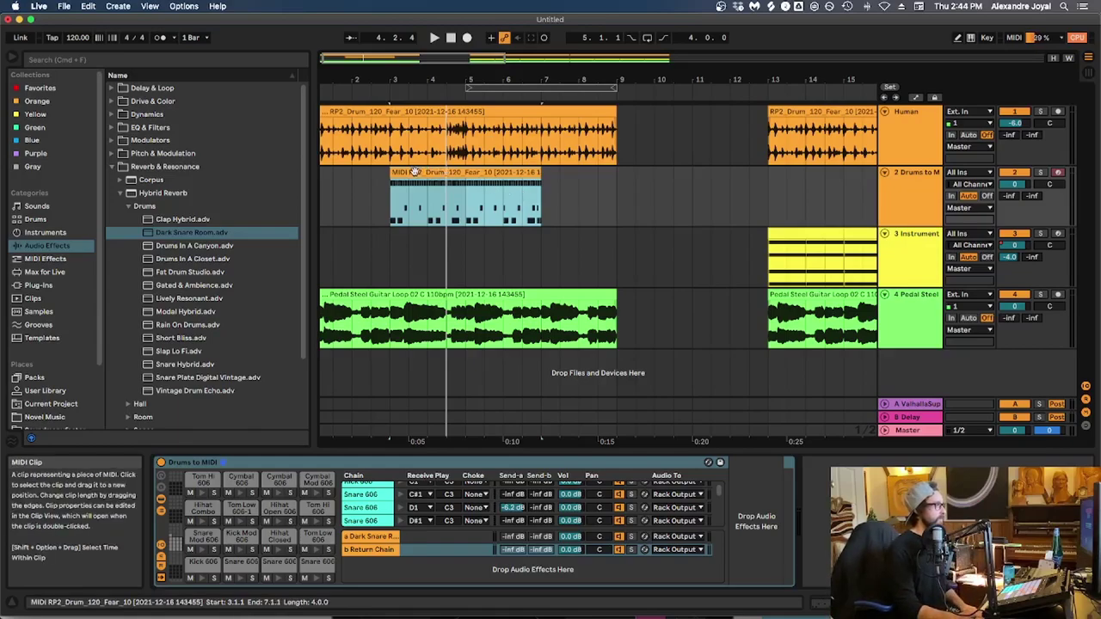
Step: Select bars 3 to about 4.5 on track 3 and audition the passage
left_click(389, 194)
left_click_drag(390, 246, 463, 252)
key("space")
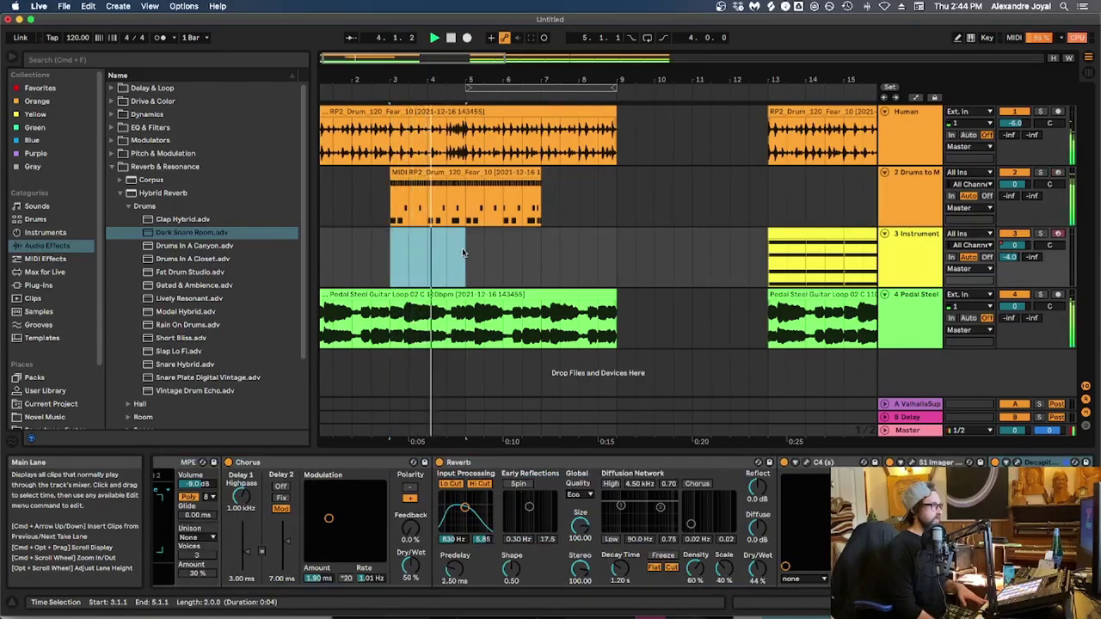
key("space")
left_click(395, 253)
left_click_drag(399, 253, 446, 253)
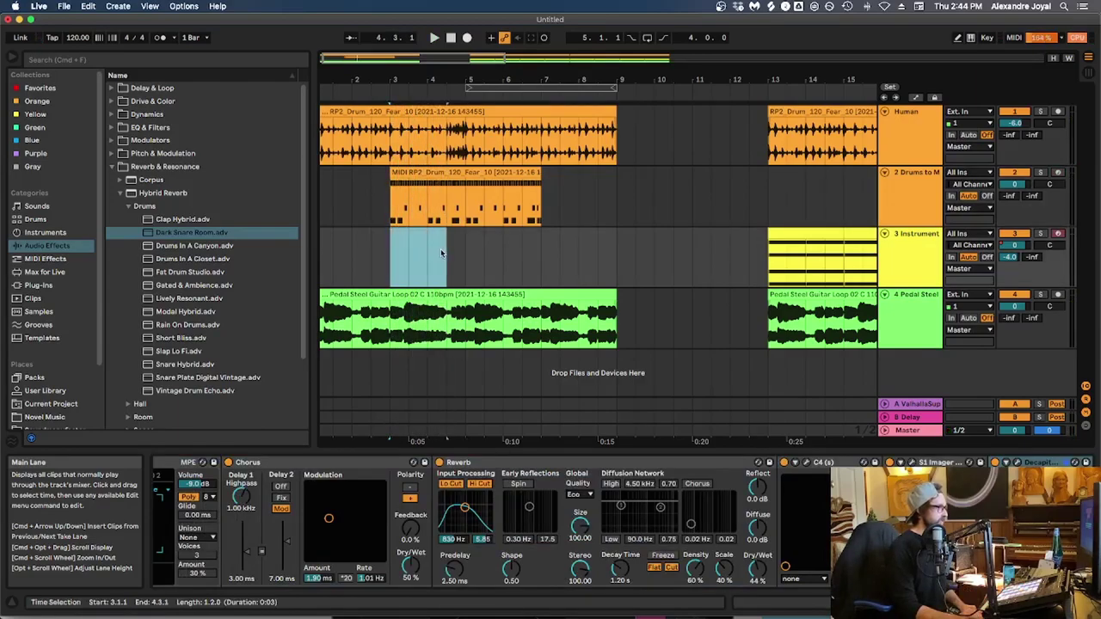
Step: Insert audio track 5, set its input to Resampling, and arm it
left_click(931, 371)
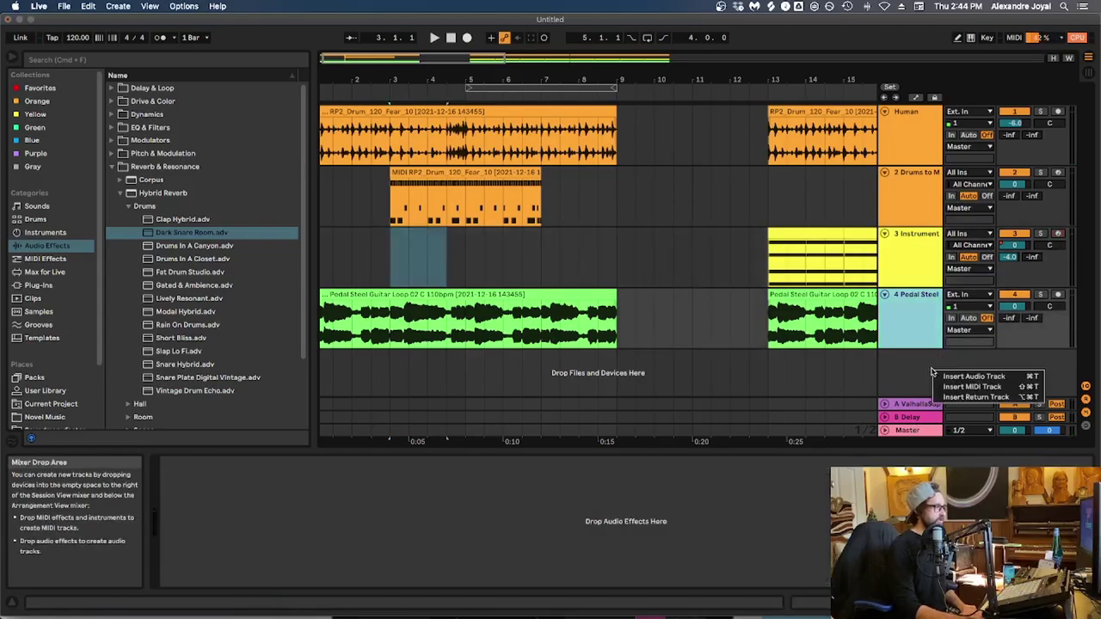
right_click(932, 373)
left_click(945, 376)
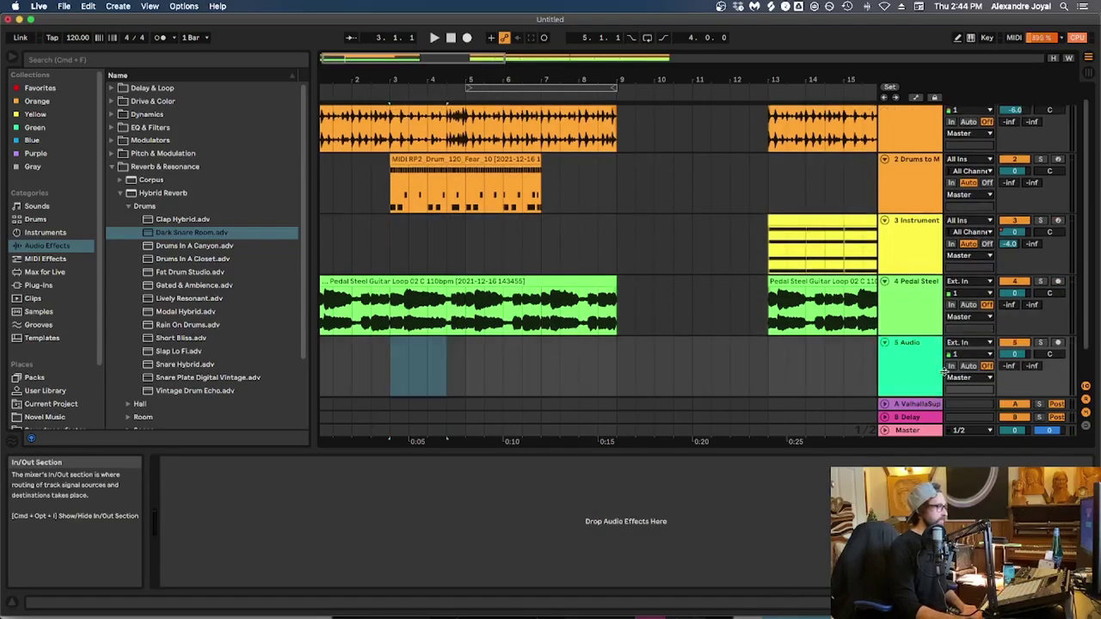
left_click(960, 343)
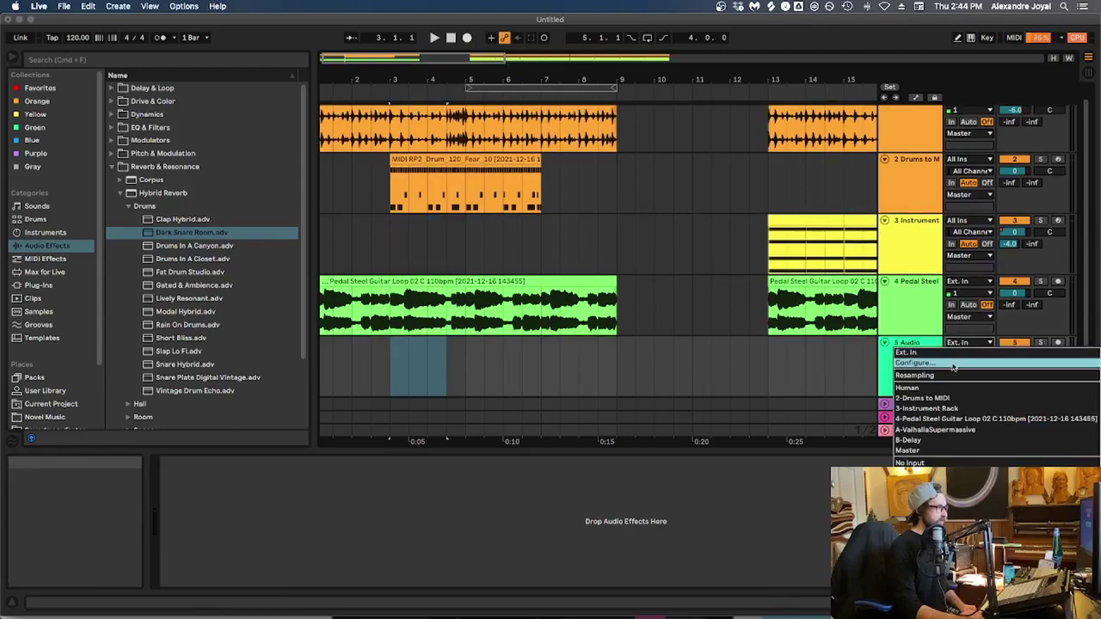
left_click(951, 375)
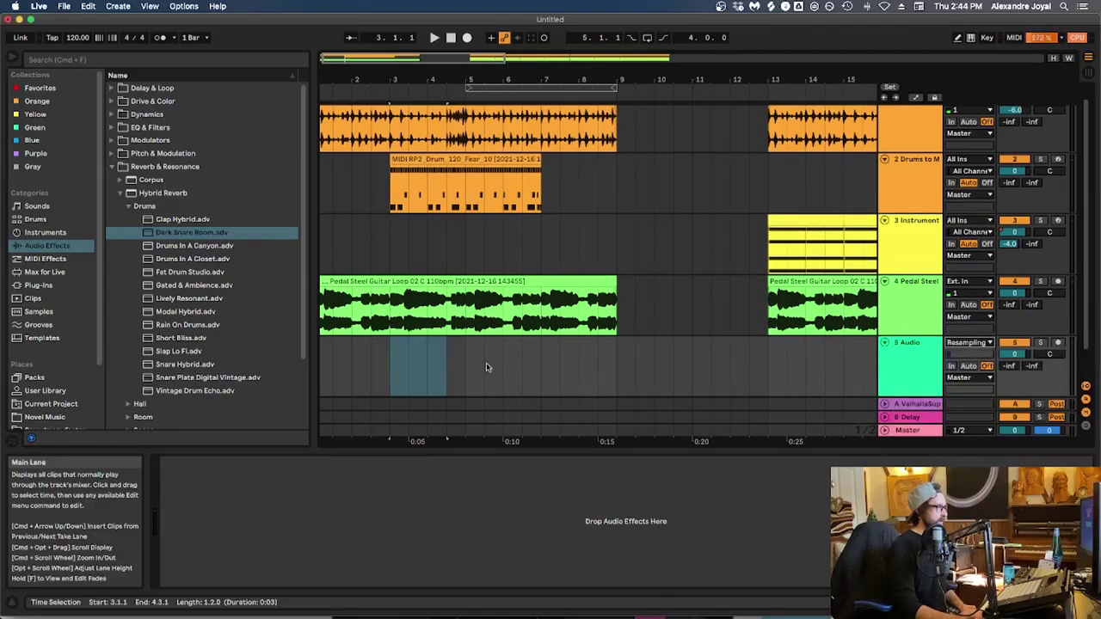
left_click(1059, 343)
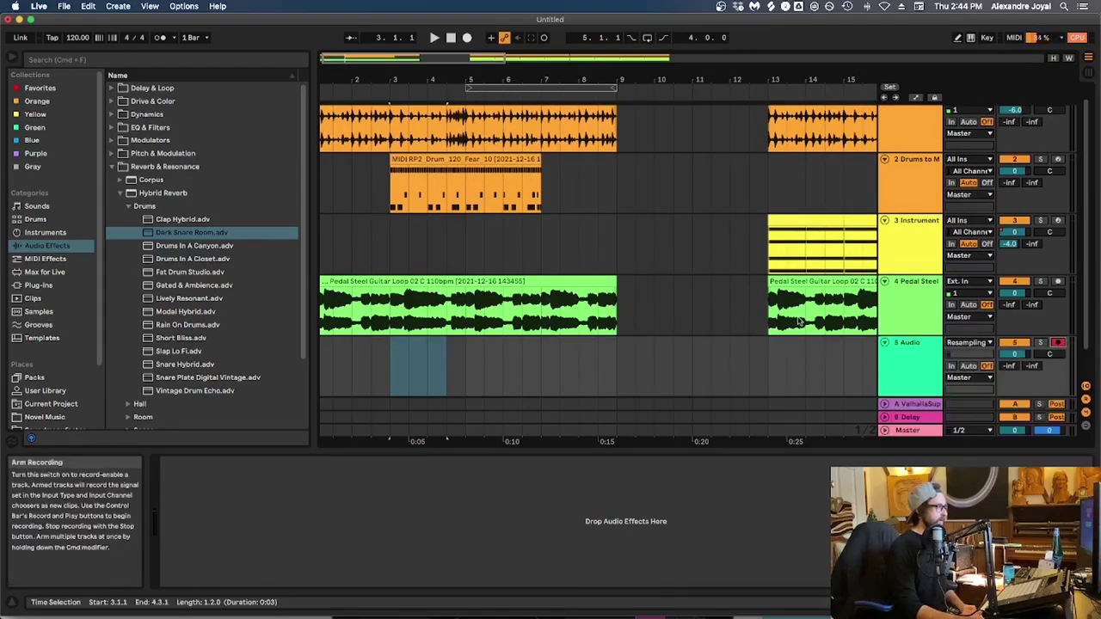
Step: Record the resampled output onto track 5 from bar 3, then solo track 5 and play it back
left_click(390, 368)
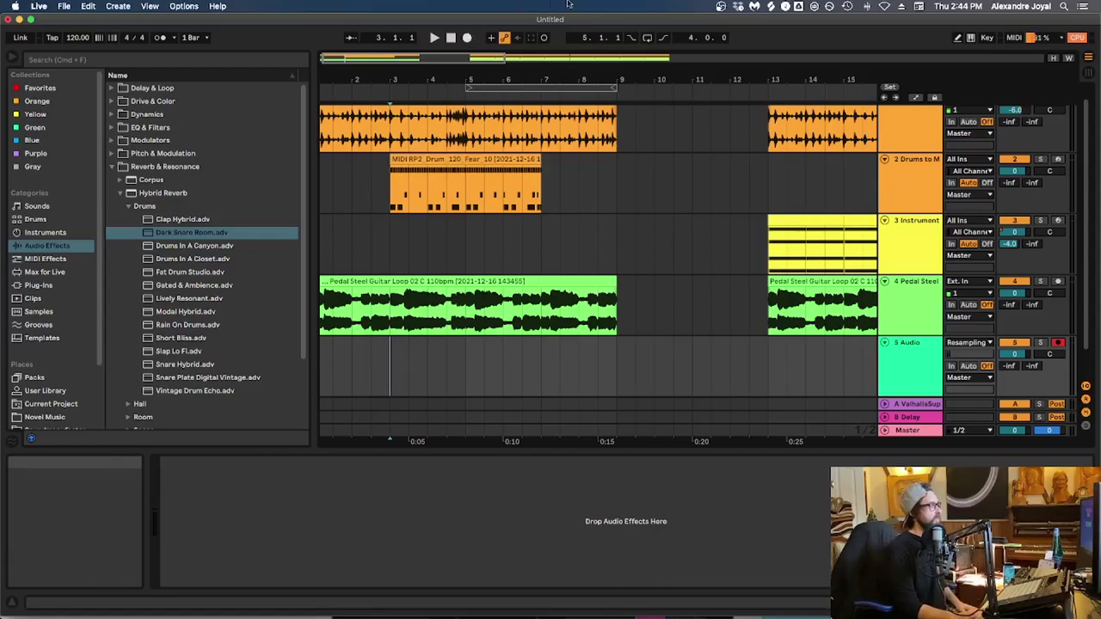
scroll(624, 186, "up", 1)
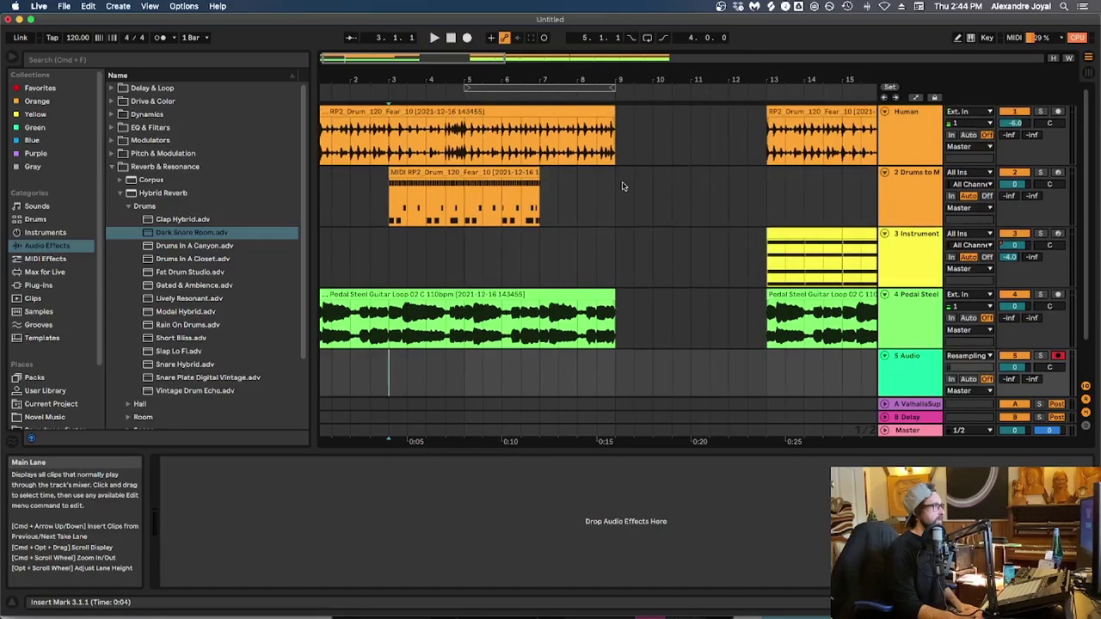
left_click(467, 39)
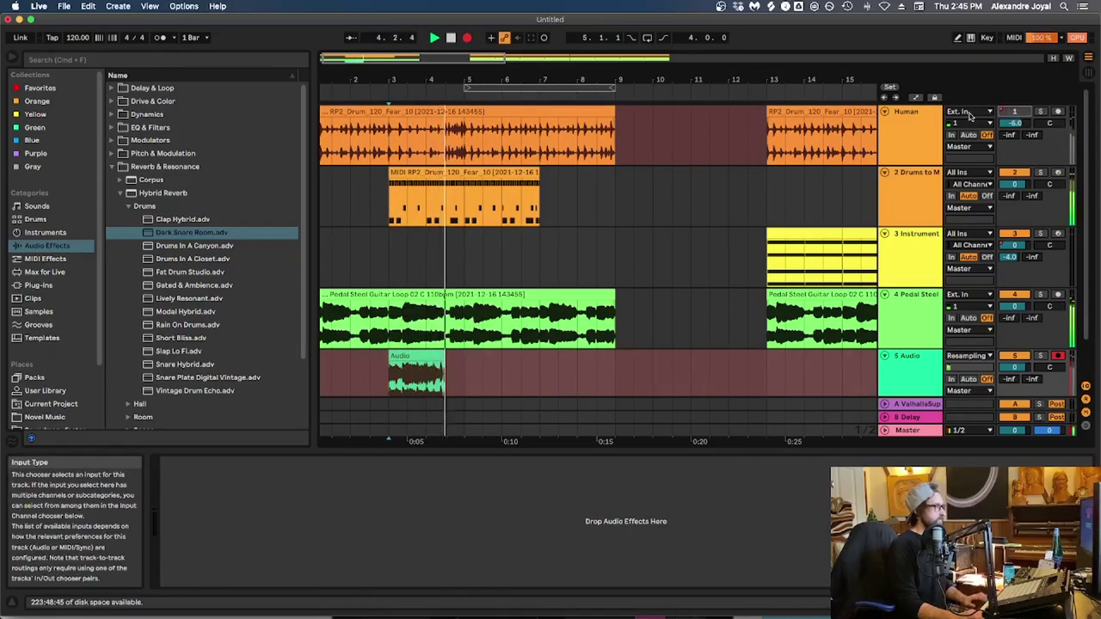
key("space")
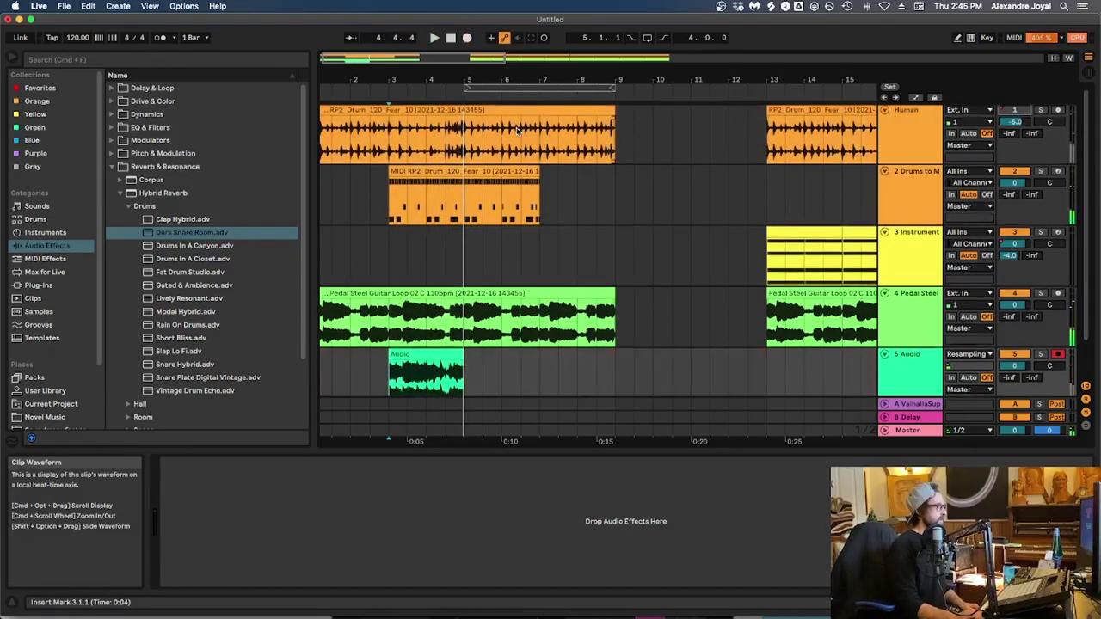
scroll(818, 216, "down", 2)
left_click(1039, 311)
key("space")
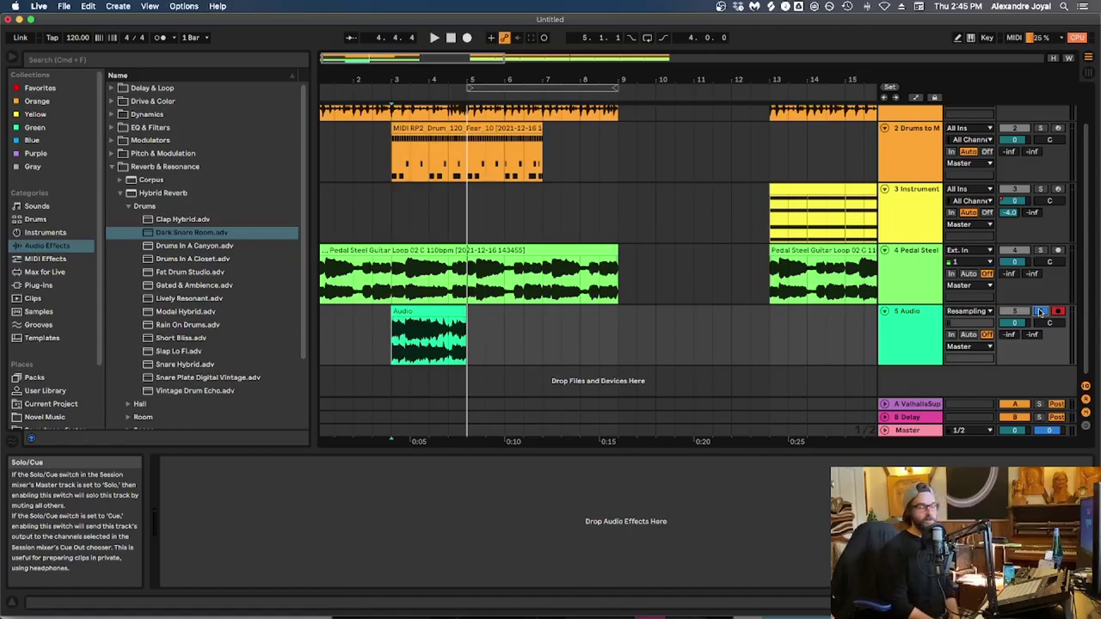
Step: Move bars 13–15 of track 3's clip to bars 9–11 and play from bar 9
scroll(665, 234, "right", 5)
scroll(665, 234, "up", 2)
left_click(665, 234)
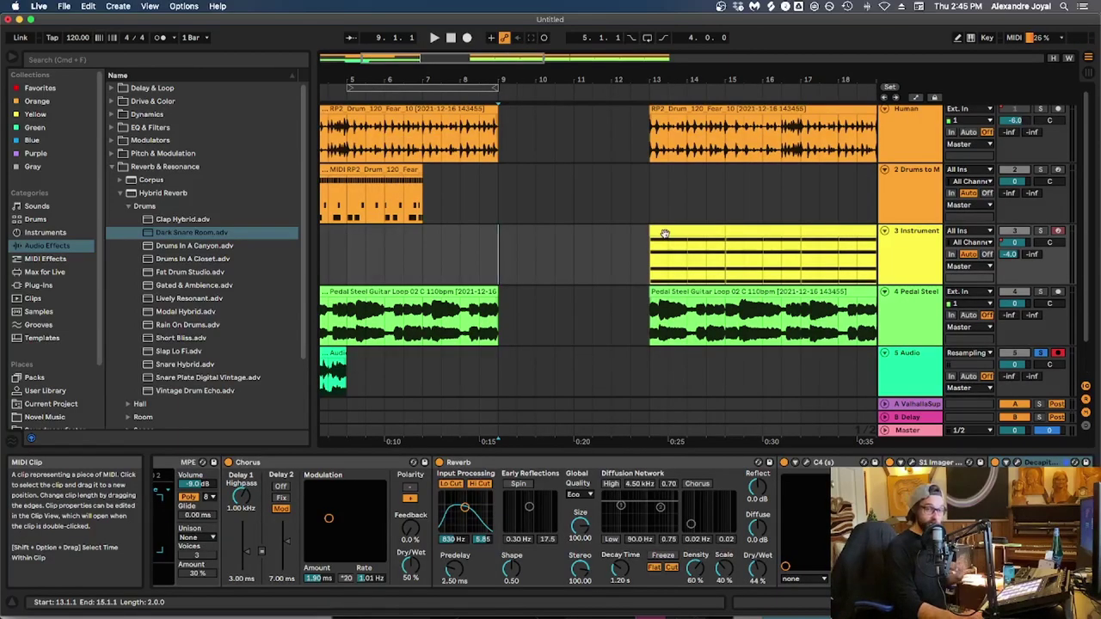
left_click_drag(665, 233, 514, 242)
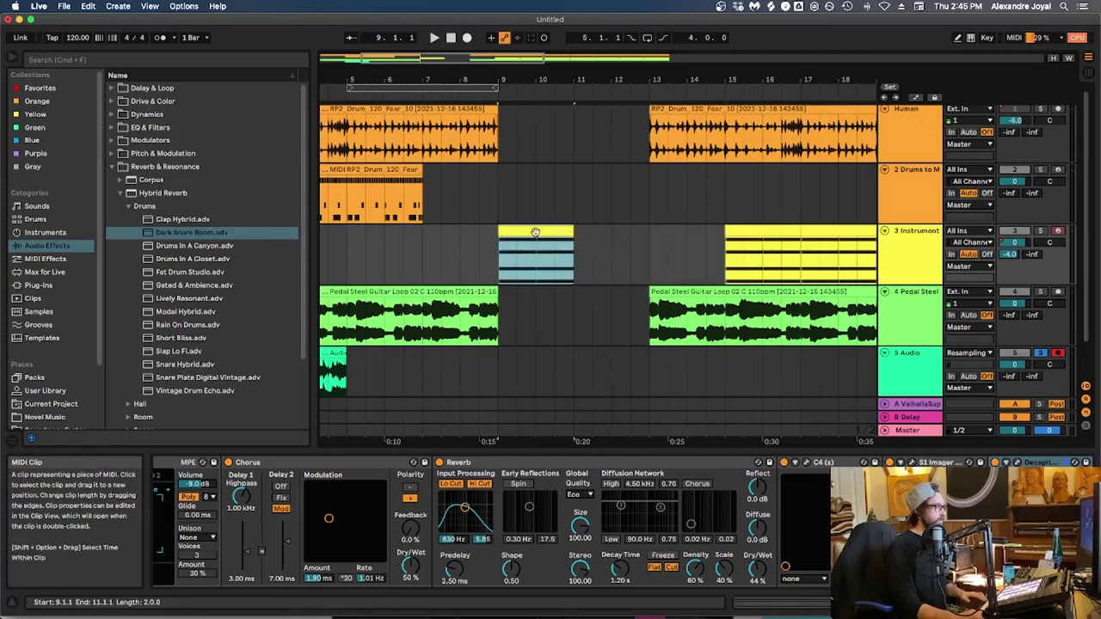
key("space")
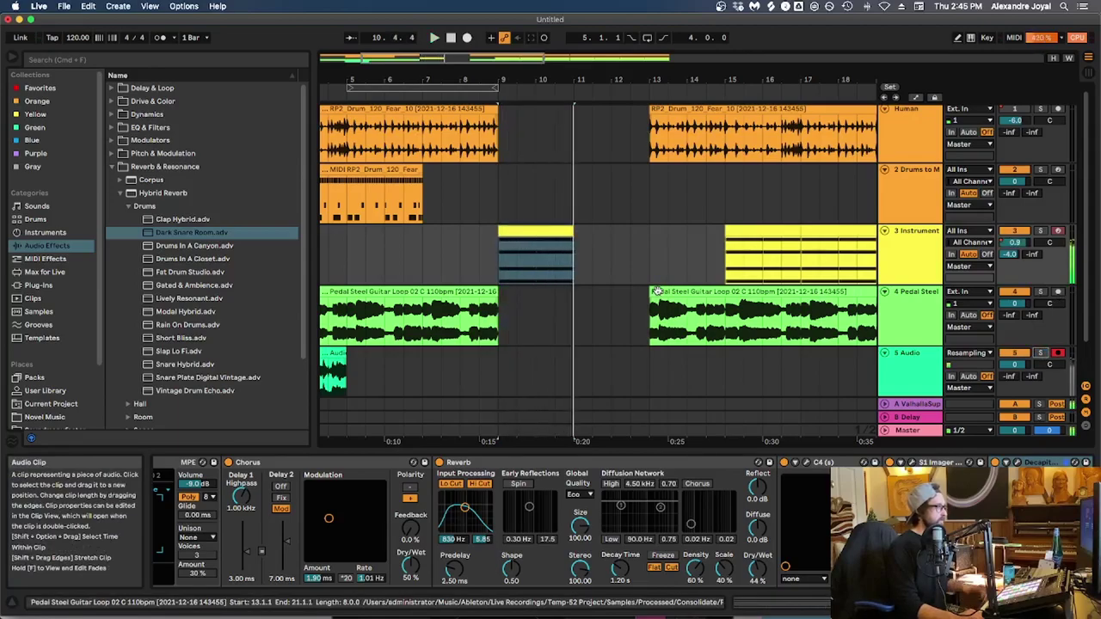
Step: Add an Arpeggiator from MIDI Effects ahead of track 3's Instrument Rack
left_click(518, 234)
left_click(464, 252)
left_click(32, 259)
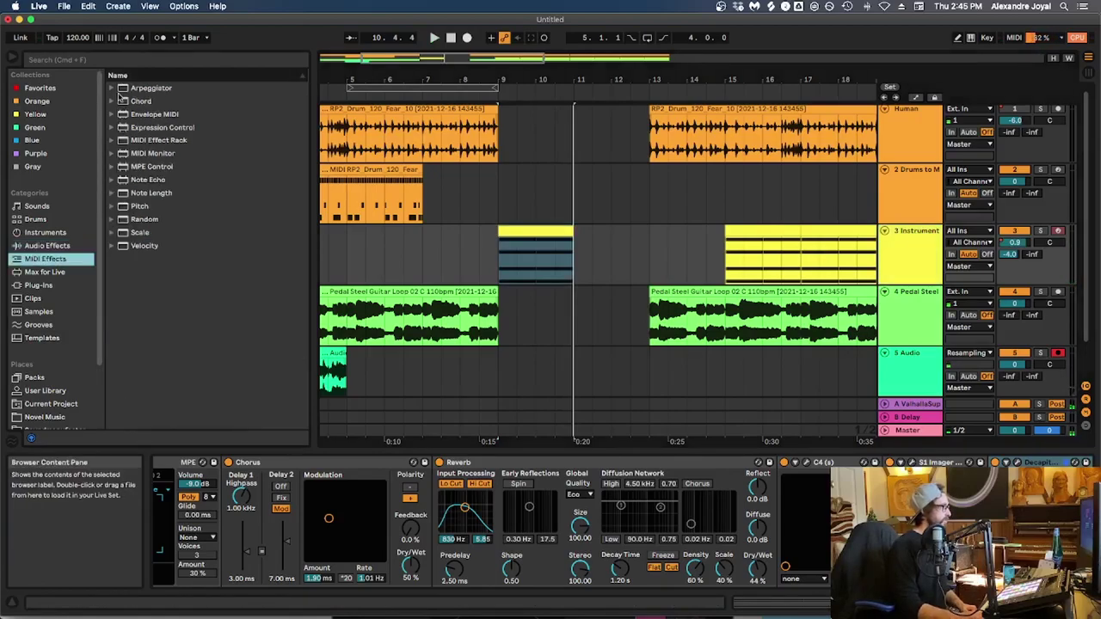
double_click(151, 88)
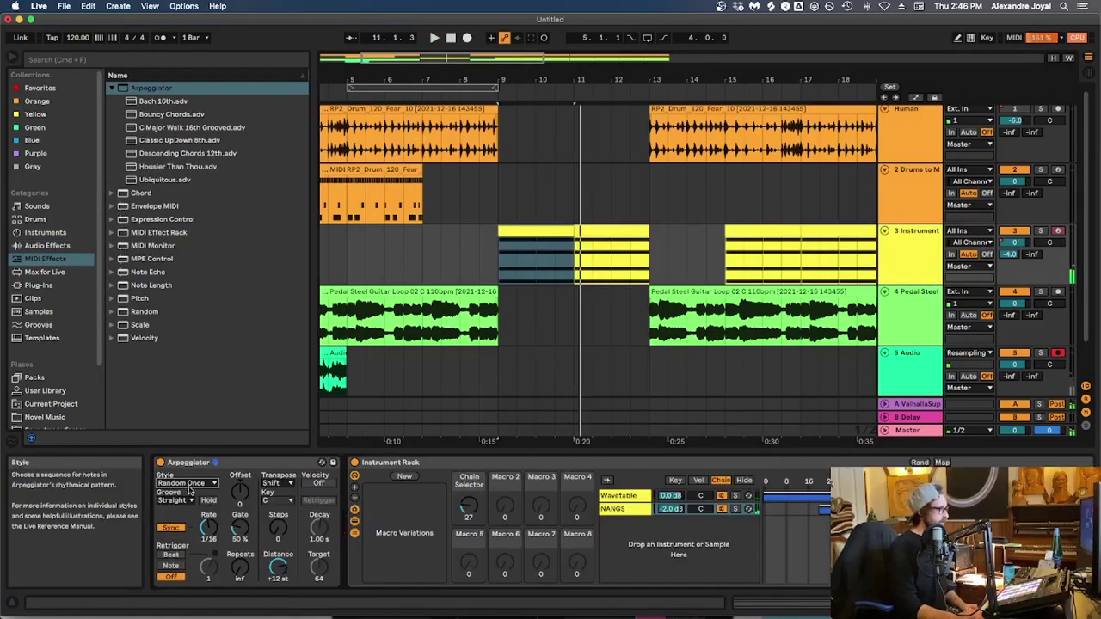
Step: Insert a new MIDI track below track 3 with Cmd+Shift+T
left_click(535, 230)
scroll(951, 388, "down", 2)
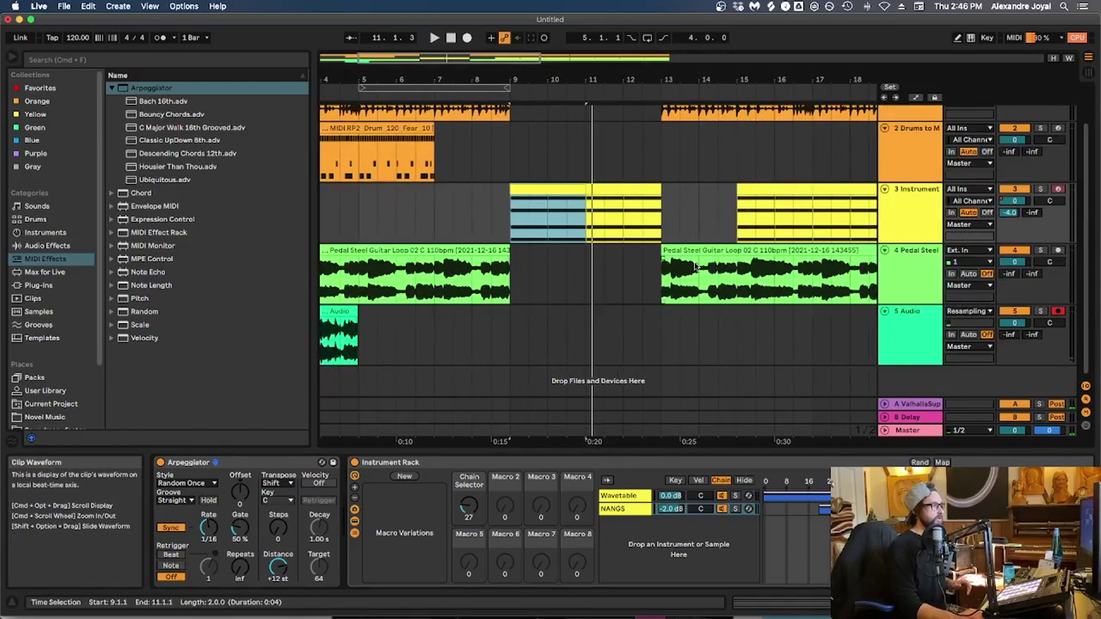
left_click(937, 384)
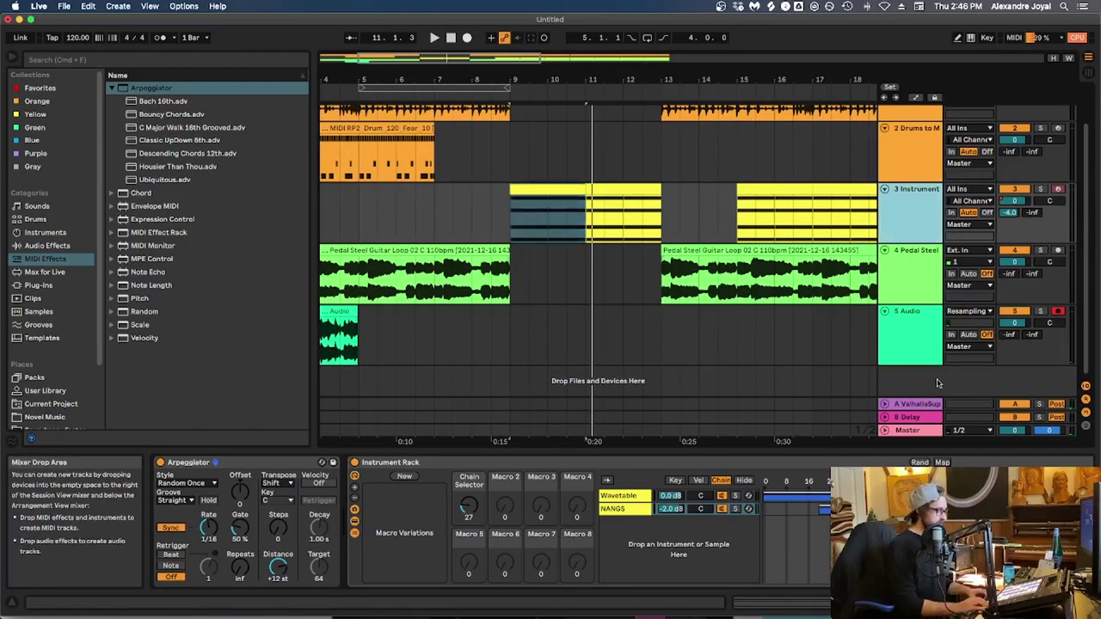
key("super+shift+t")
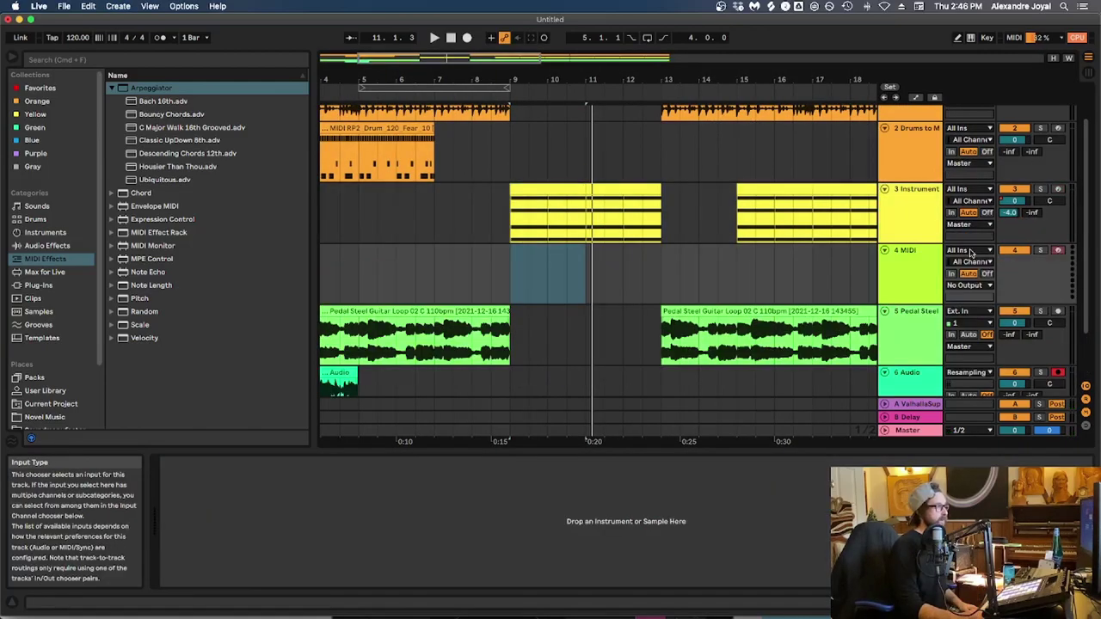
Step: Route track 4's MIDI input from 3-Instrument Rack and set the insert mark at bar 9
left_click(971, 251)
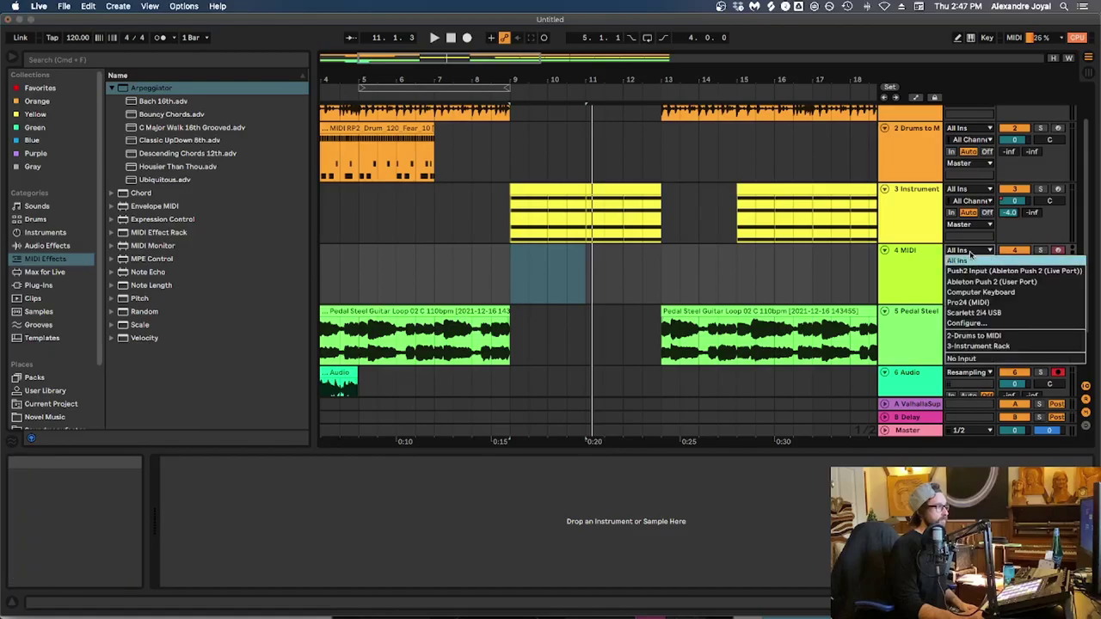
left_click(978, 347)
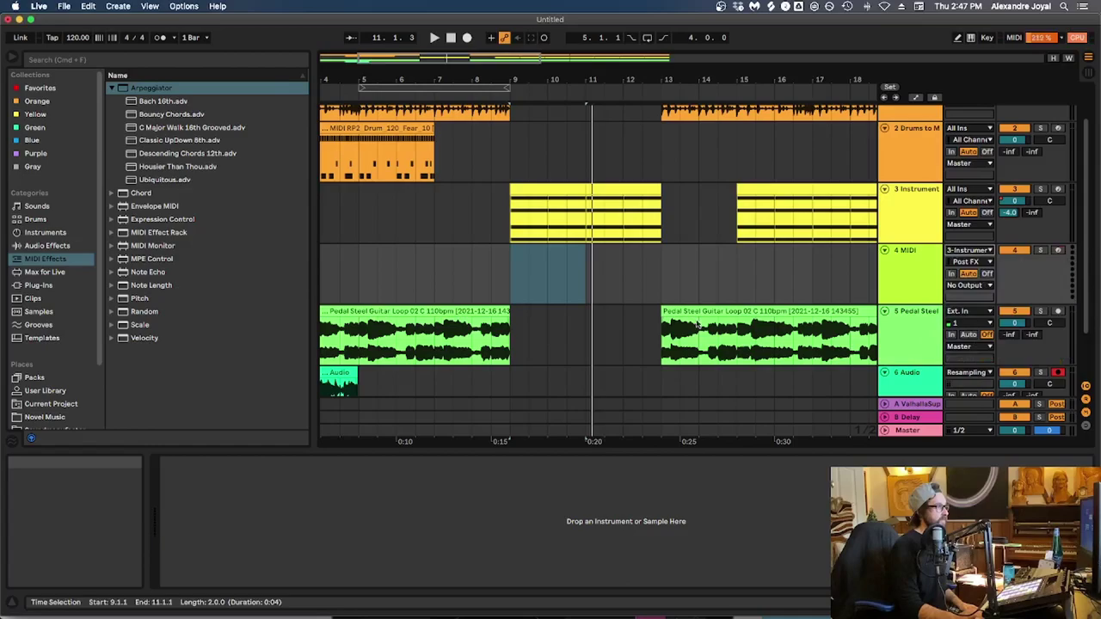
left_click(516, 284)
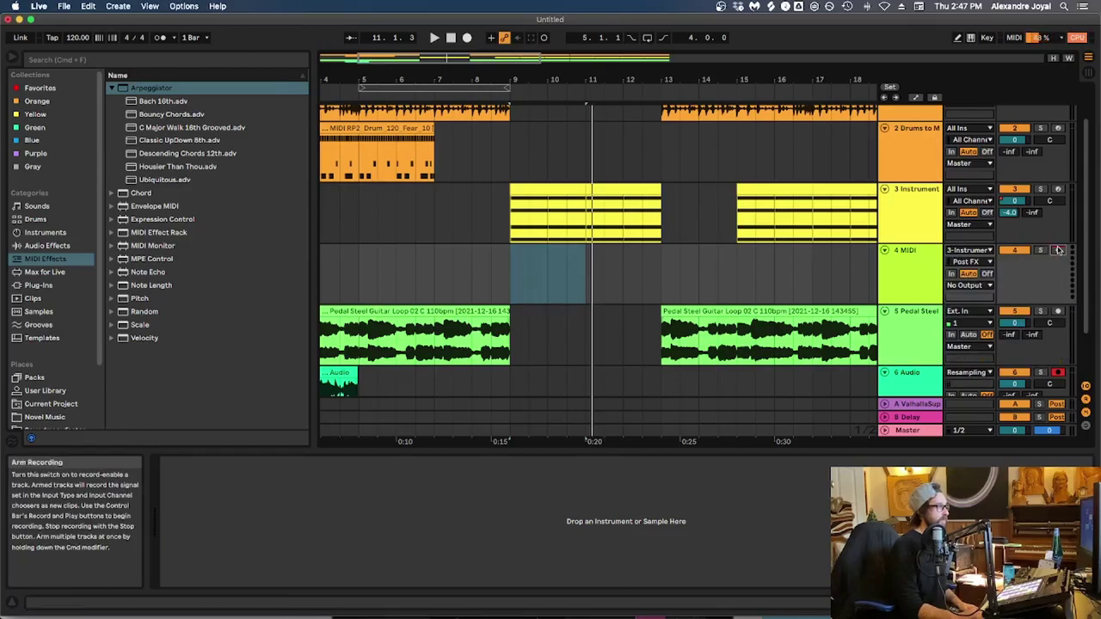
left_click(512, 273)
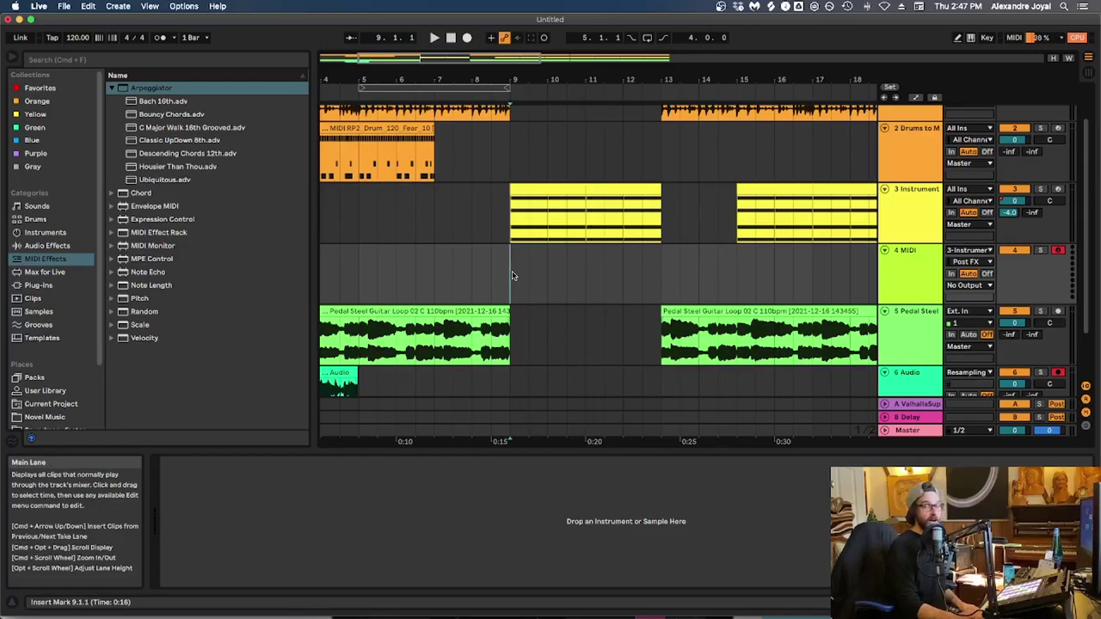
Step: Record a four-bar MIDI clip at bars 9–13 on track 4 and open its arpeggiated notes
left_click(467, 38)
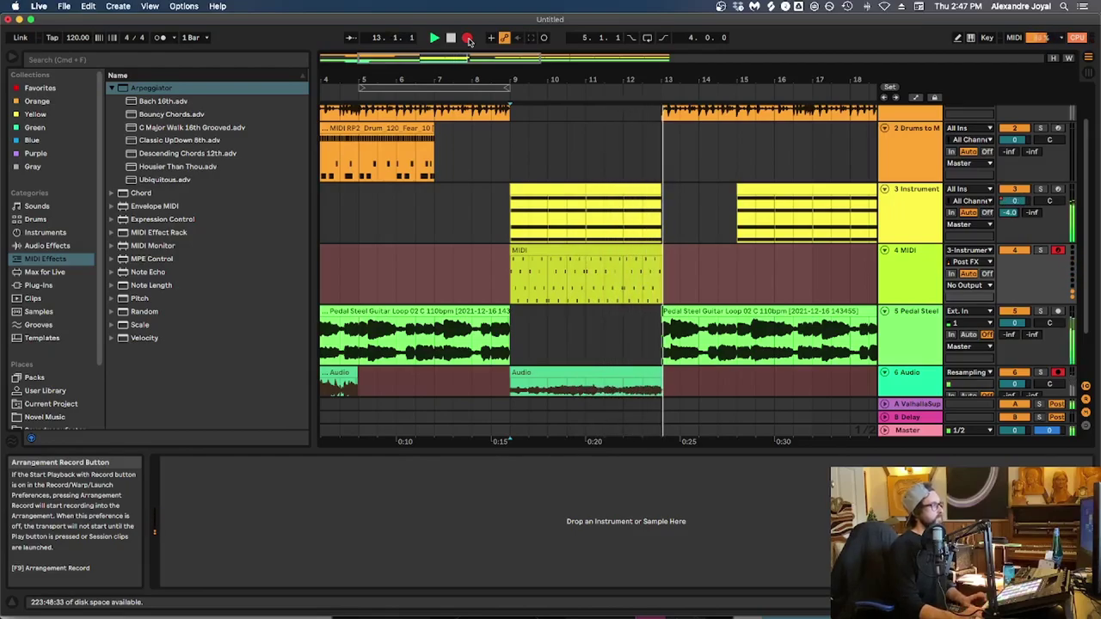
key("space")
scroll(670, 216, "down", 2)
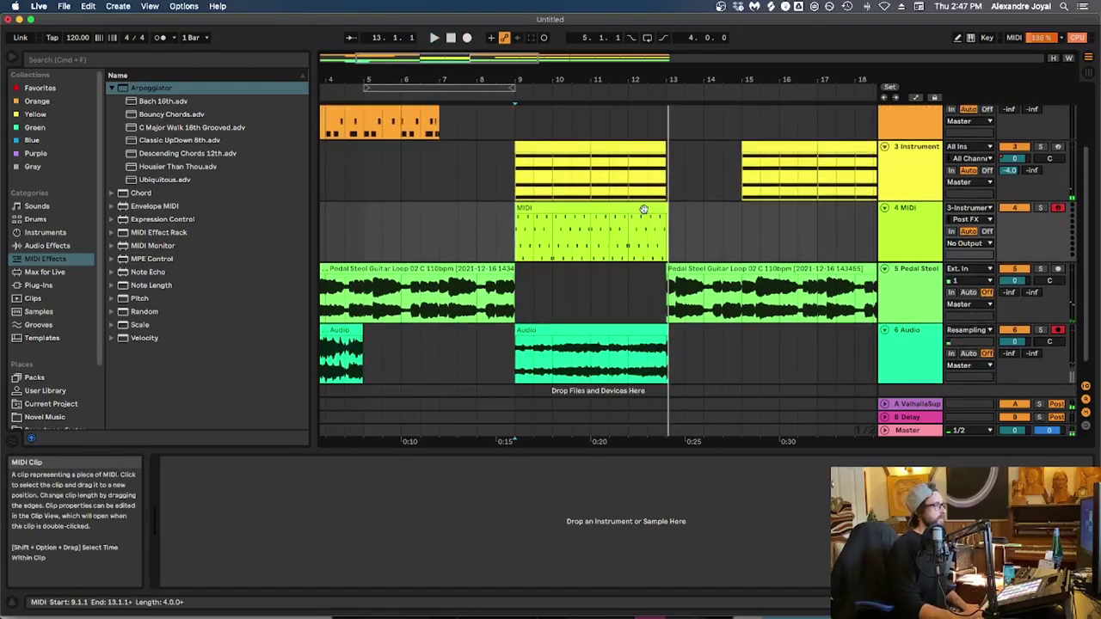
double_click(662, 225)
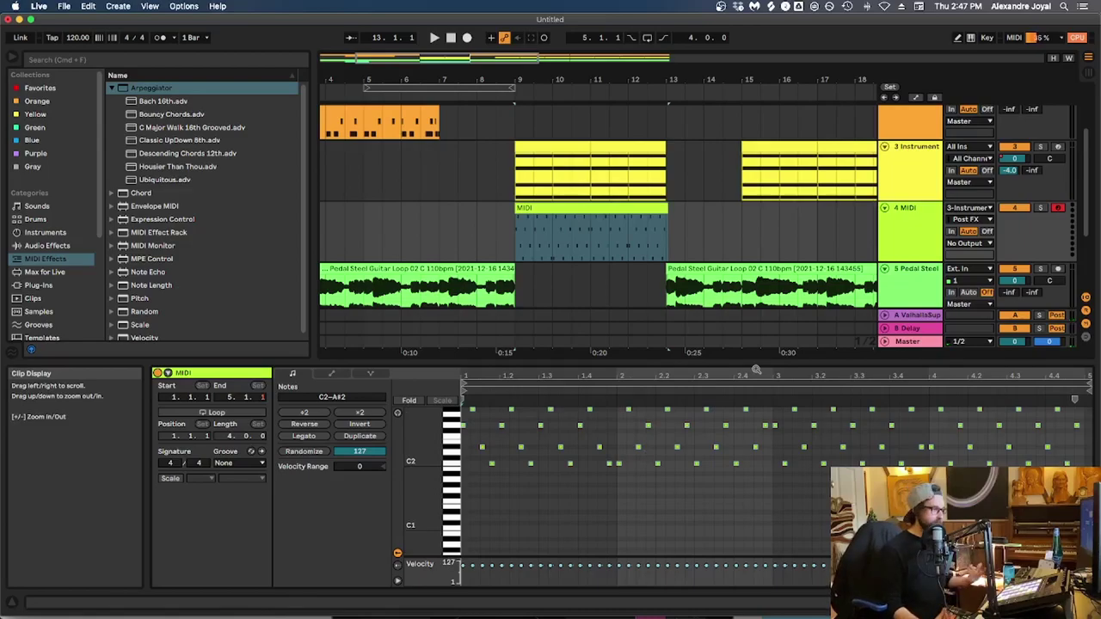
left_click(658, 210)
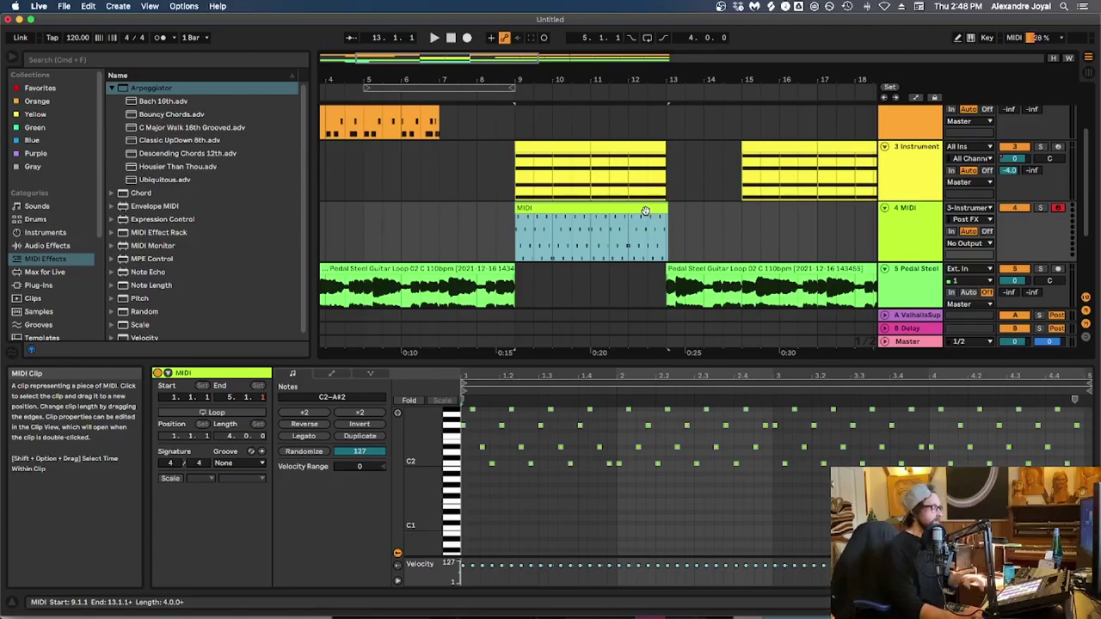
Step: Delete the recorded clip, map Arrangement Record to the R key, and record again from bar 9
key("Delete")
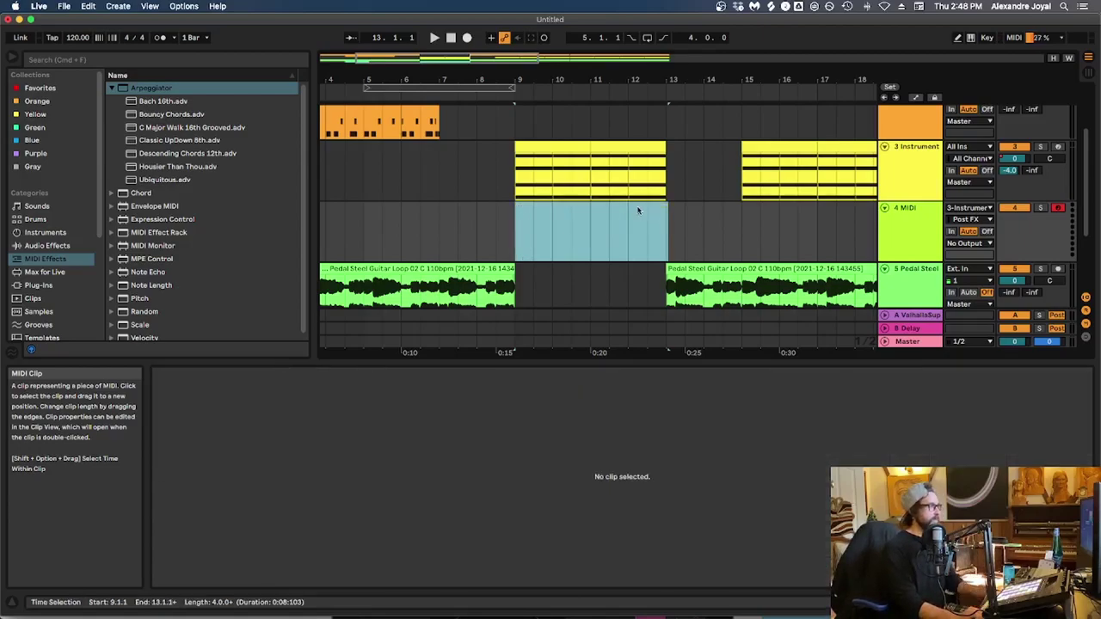
left_click(515, 220)
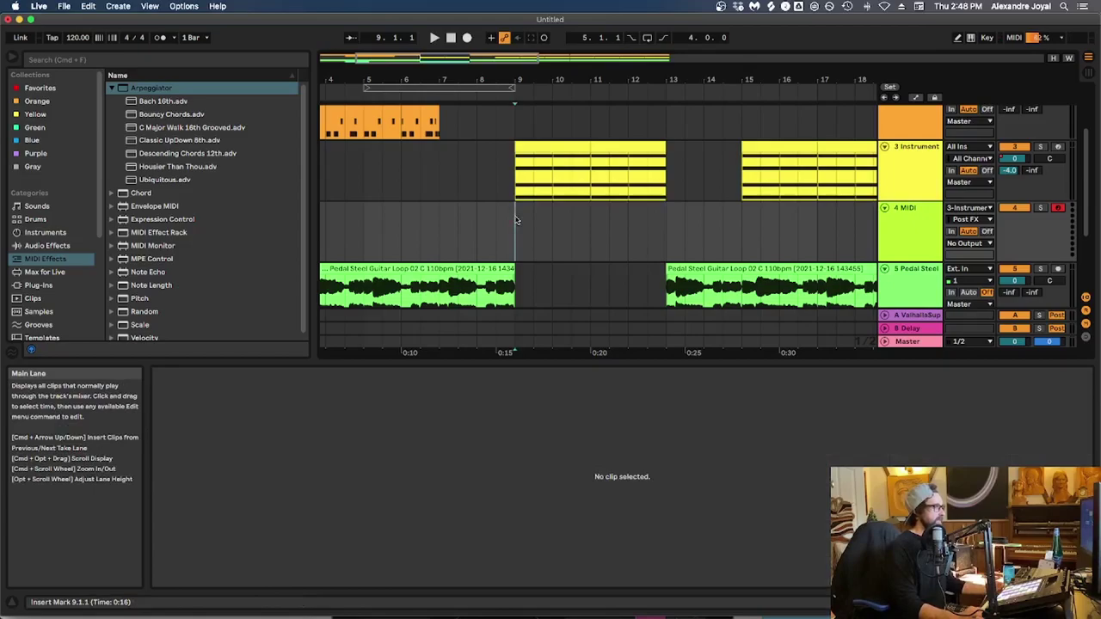
left_click(988, 38)
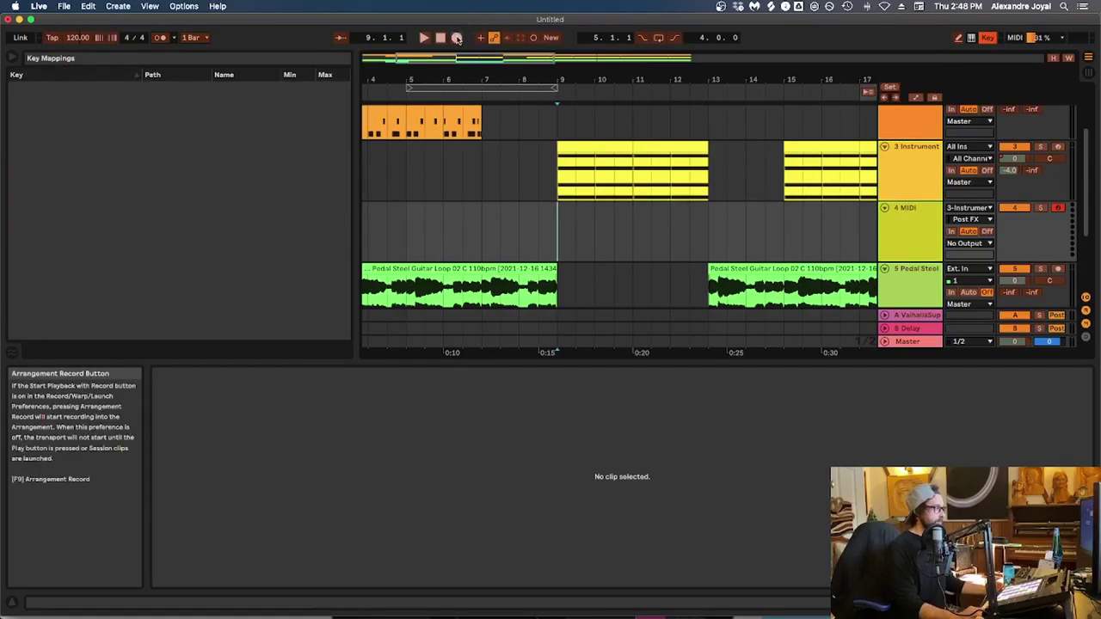
left_click(457, 39)
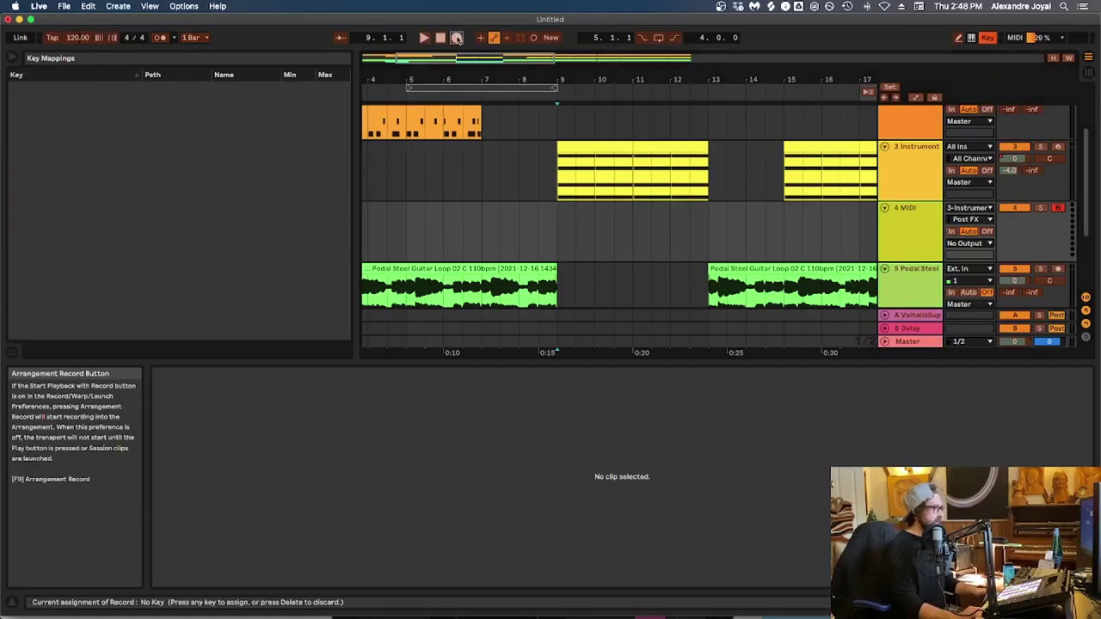
key("r")
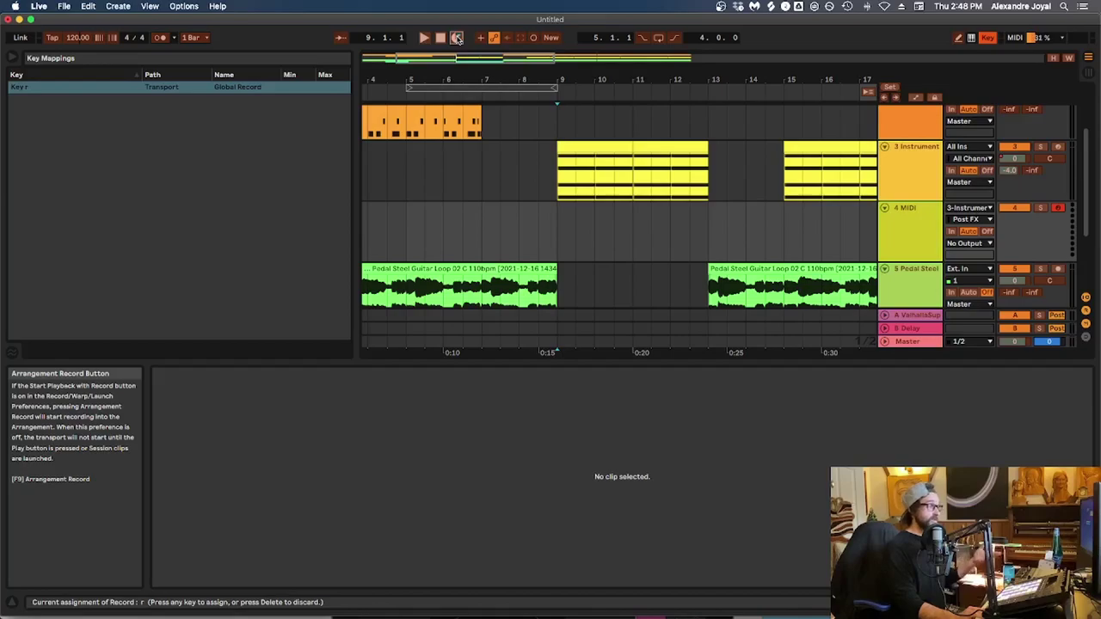
left_click(987, 38)
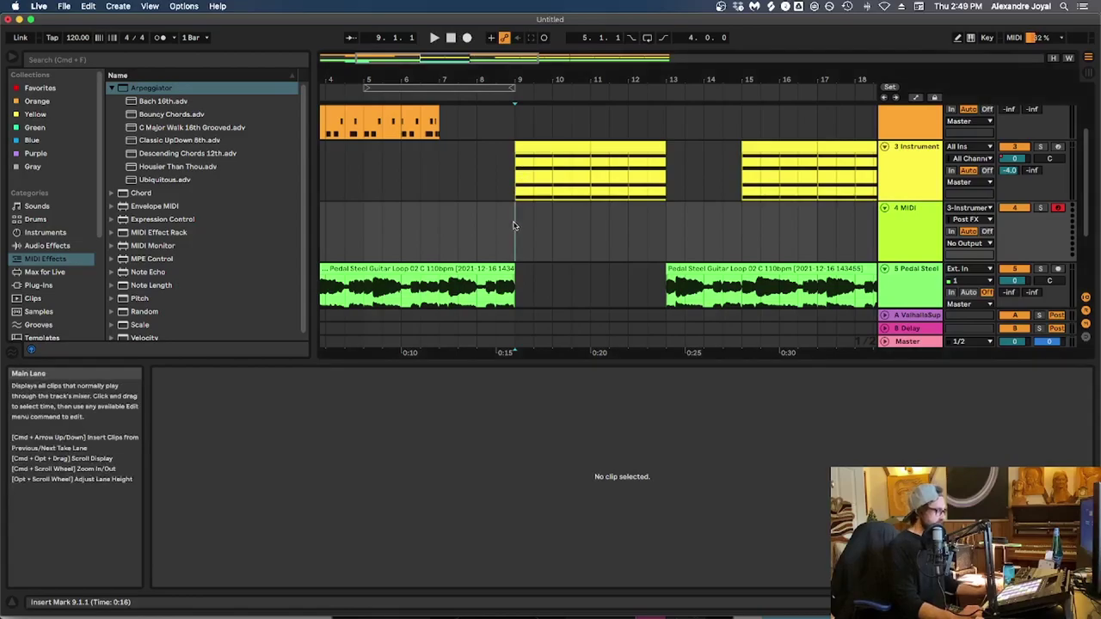
key("r")
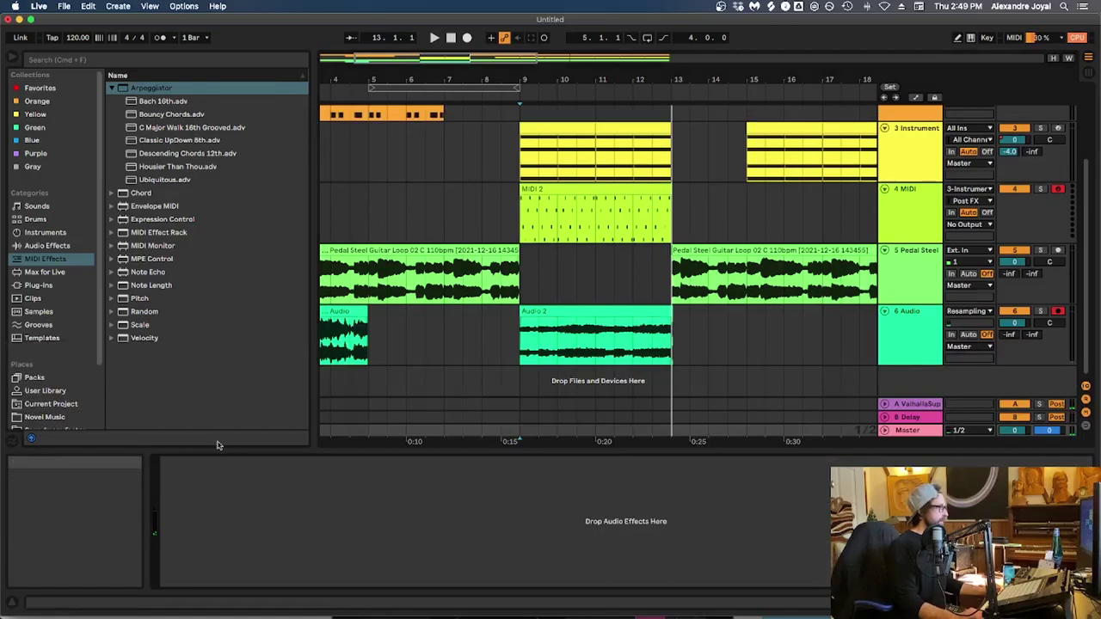
Step: Add Utility from Audio Effects > Utilities to the Master track and enable Mono
left_click(37, 246)
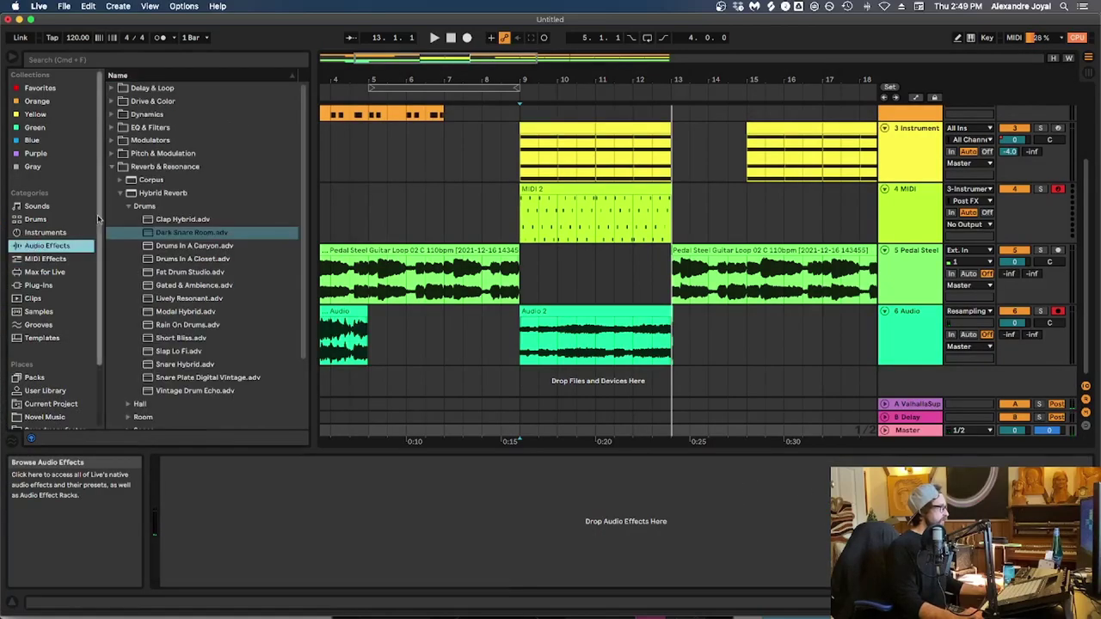
left_click(112, 180)
left_click(112, 180)
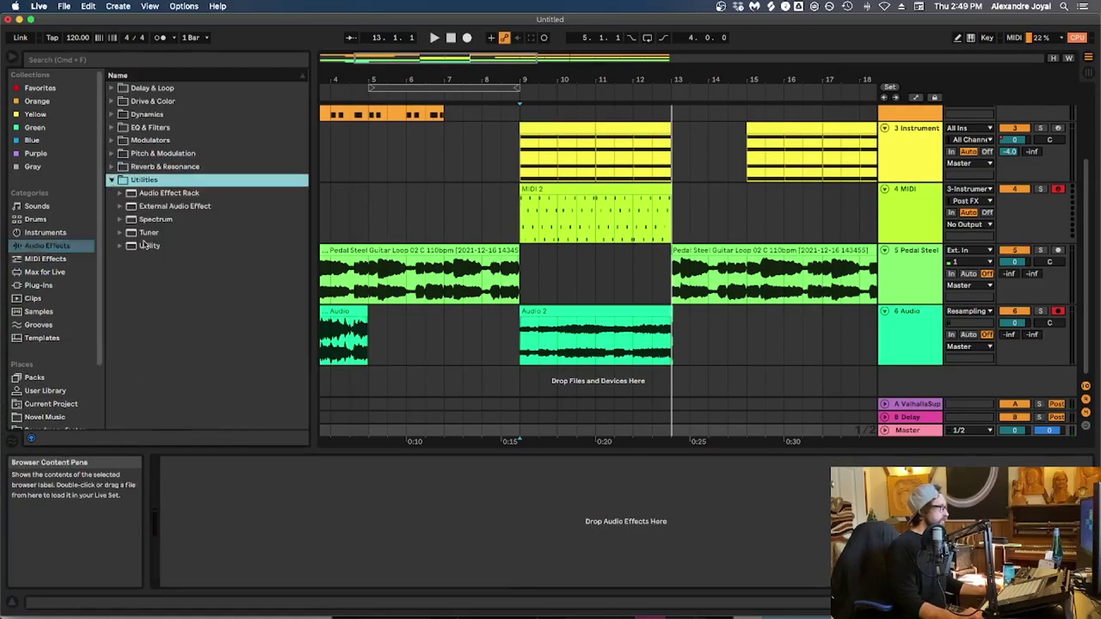
mouse_move(147, 246)
left_mouse_down()
mouse_move(295, 504)
mouse_move(289, 527)
left_mouse_up()
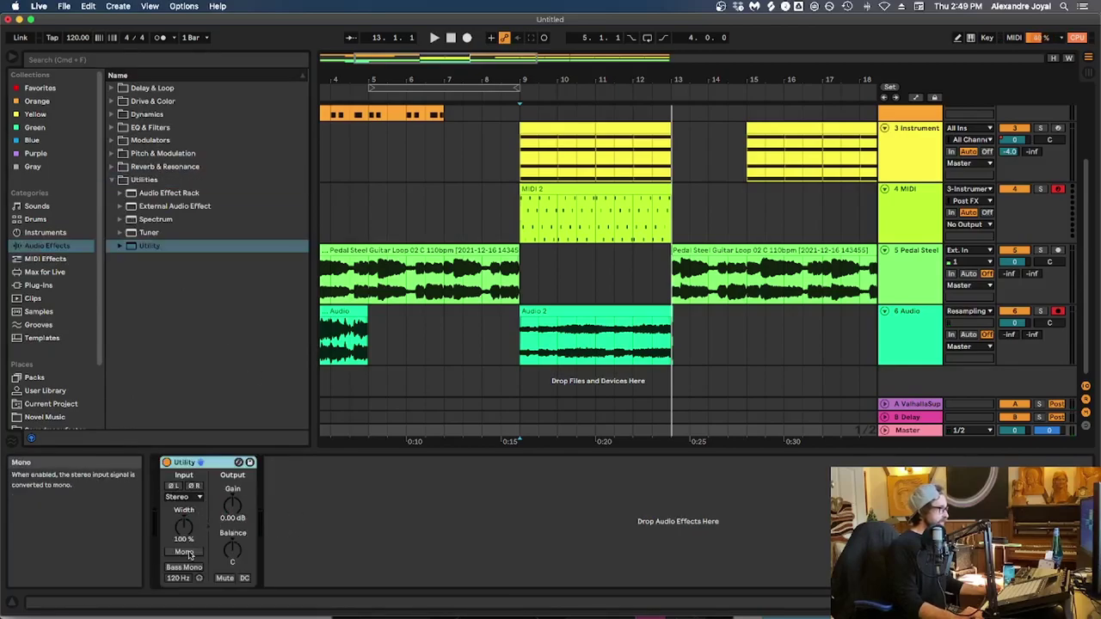
left_click(185, 552)
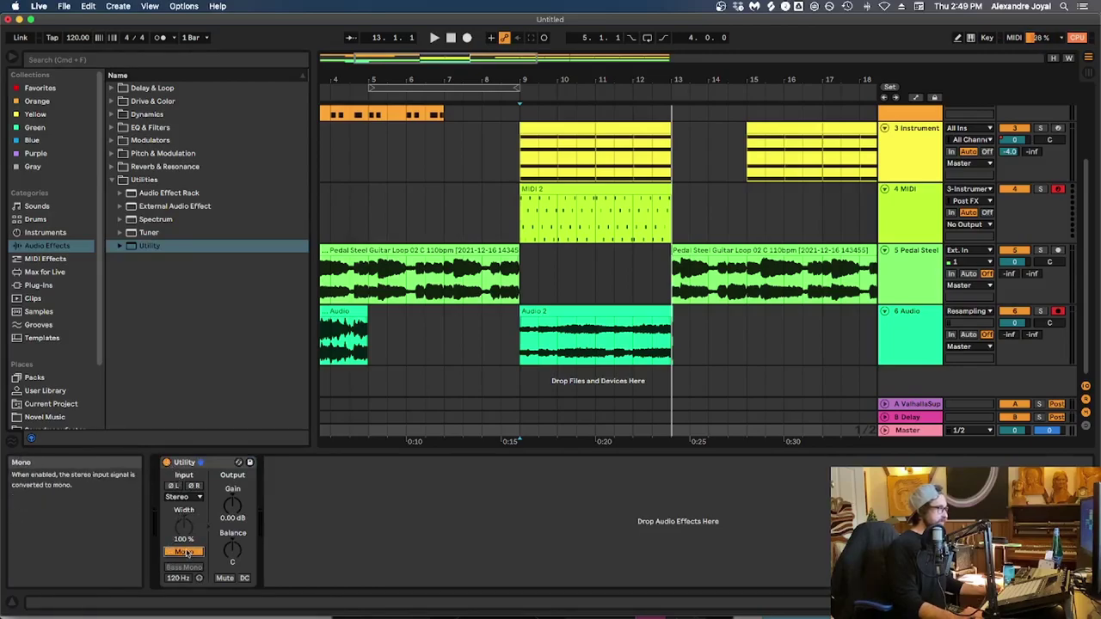
Step: Toggle the Utility device off and on repeatedly with its activator
left_click(167, 463)
left_click(167, 463)
left_click(166, 463)
left_click(167, 463)
left_click(167, 463)
left_click(167, 462)
left_click(167, 463)
left_click(167, 463)
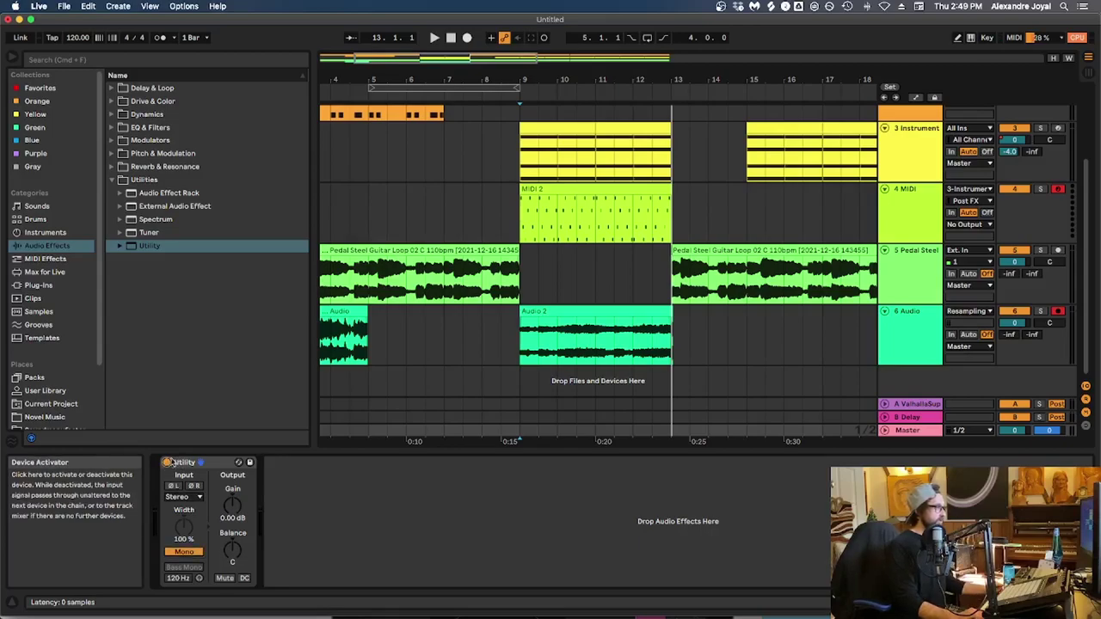
Step: Map the Utility's Device Activator to key 1, switch it off with 1, then select the 4 MIDI track
left_click(988, 38)
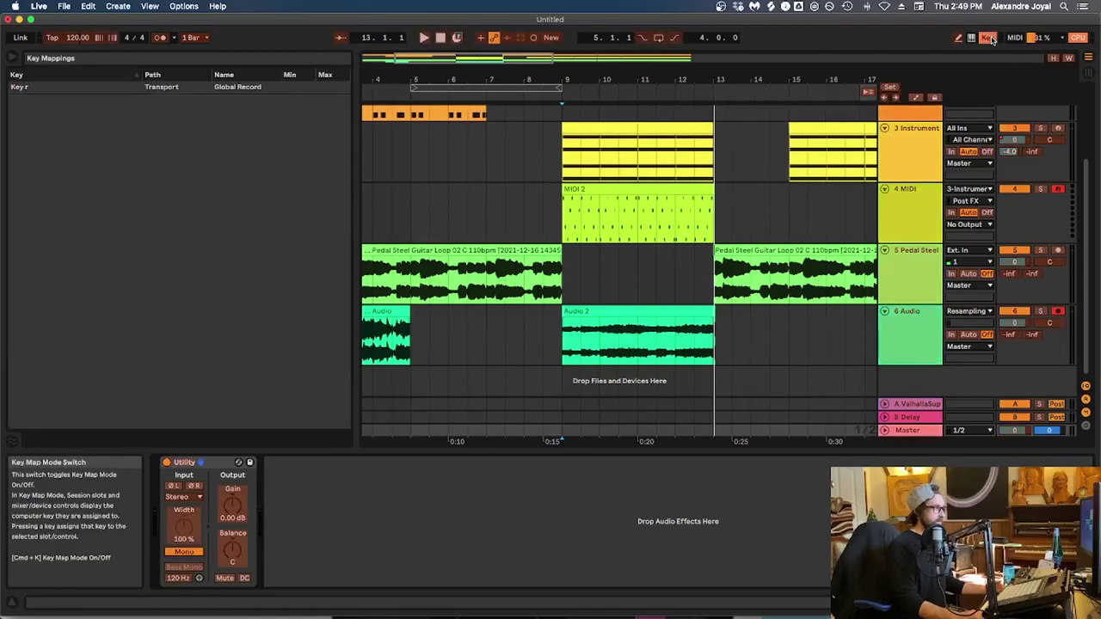
left_click(167, 462)
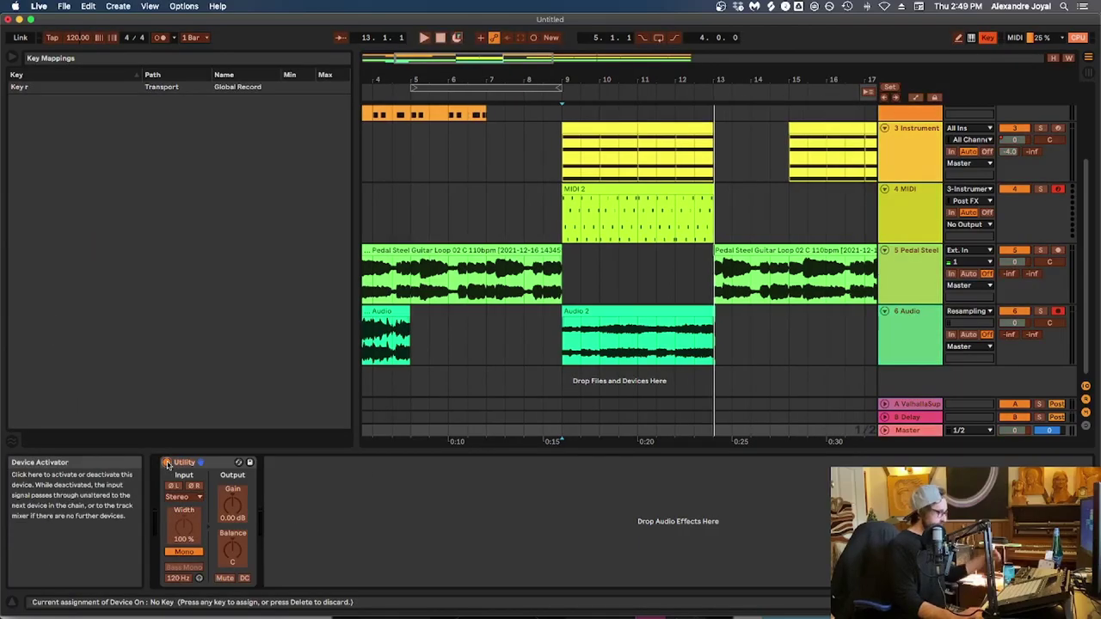
key("1")
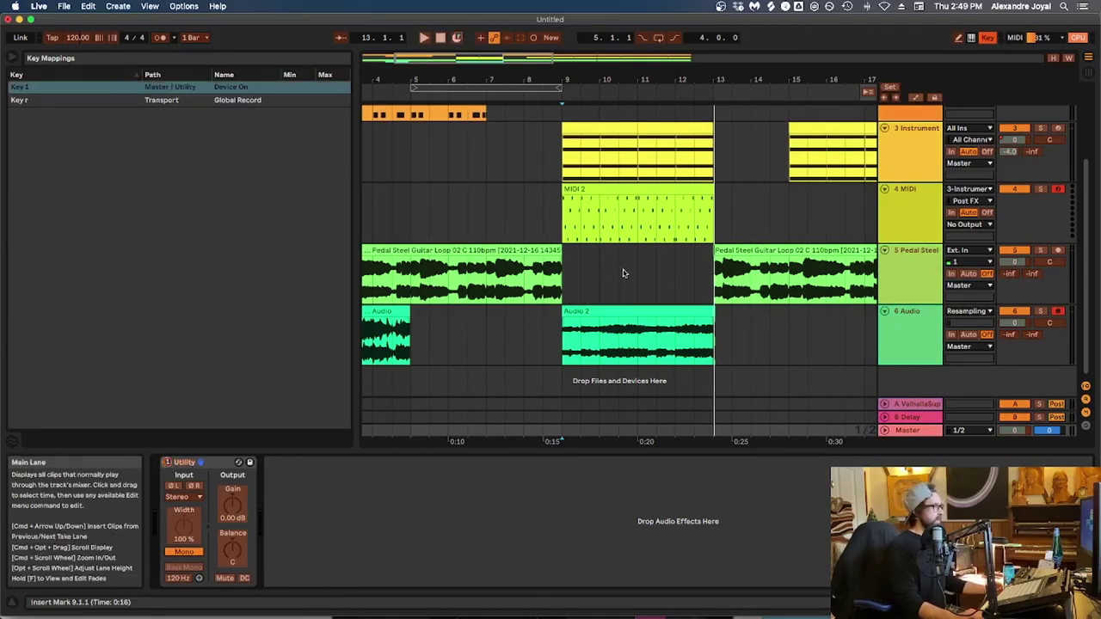
left_click(988, 37)
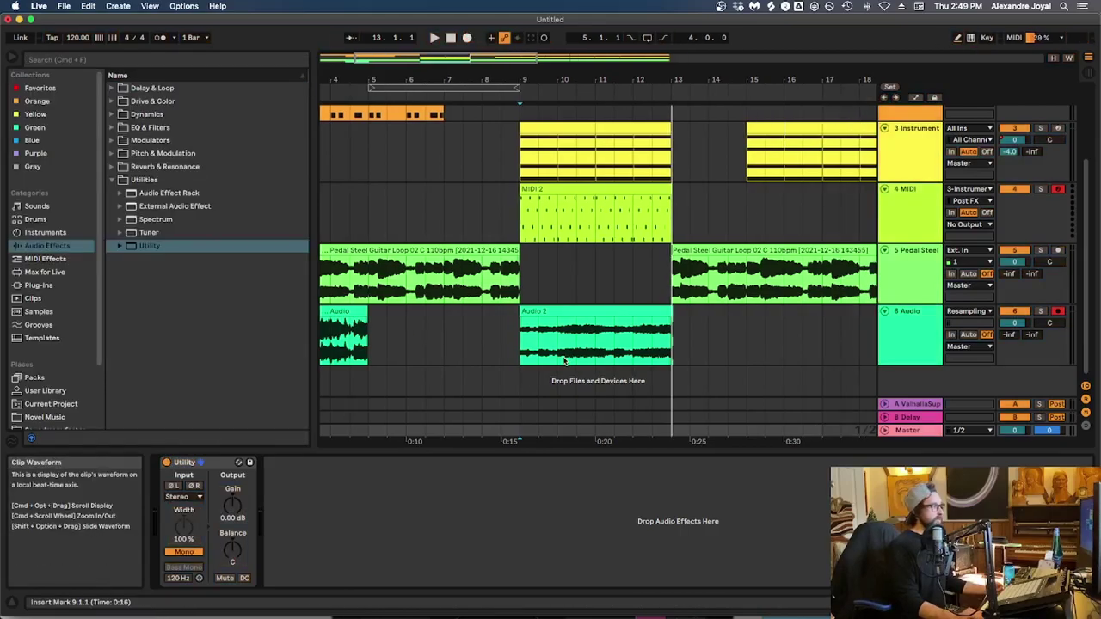
key("1")
key("1")
key("1")
key("1")
key("1")
key("1")
key("1")
key("1")
key("1")
key("1")
key("1")
key("1")
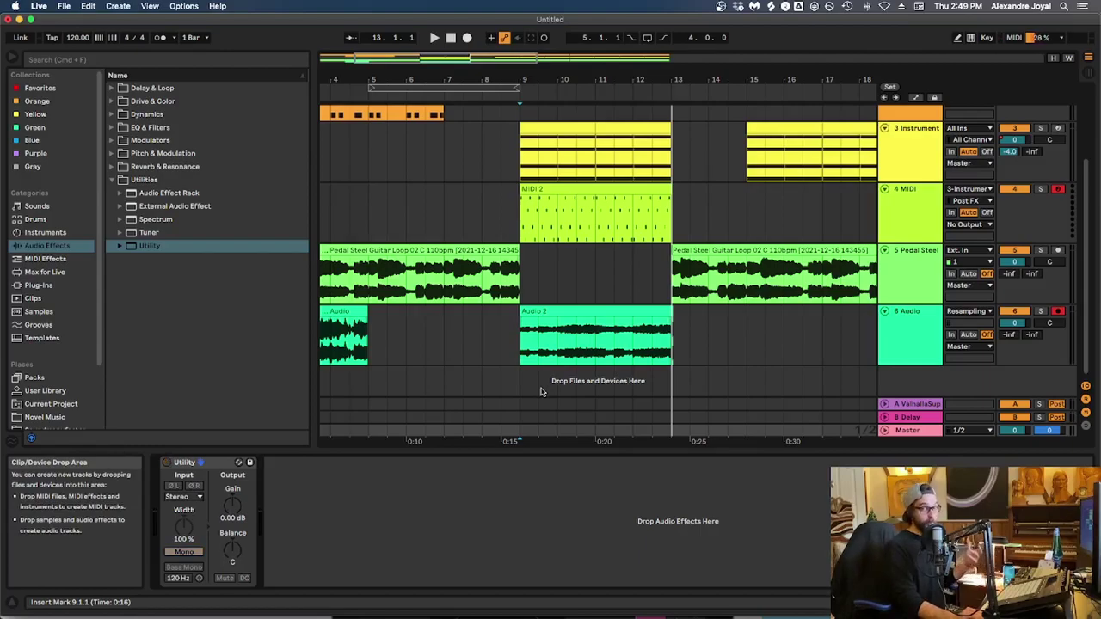
key("Up")
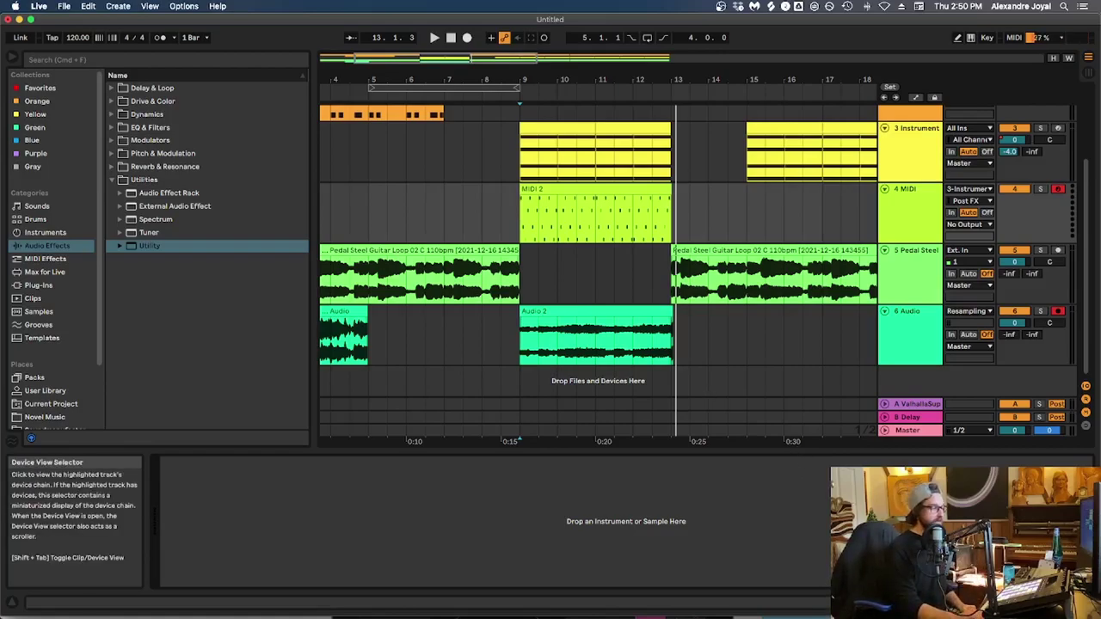
Step: Hide the browser and detail area, then deactivate and reactivate the MIDI 2 clip
key("super+alt+b")
key("super+alt+l")
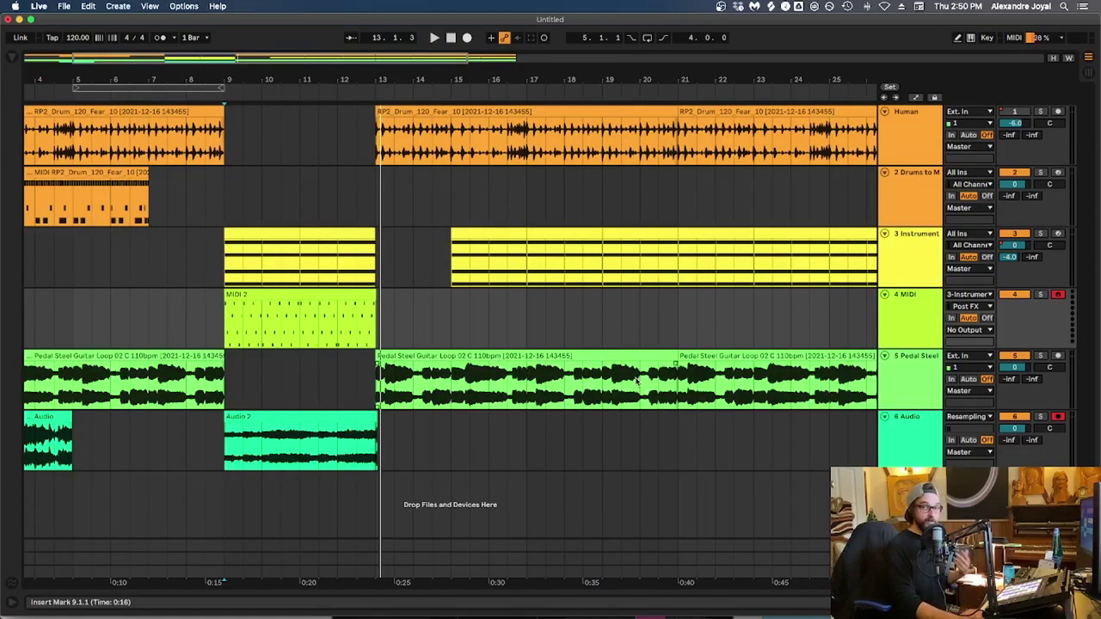
left_click(328, 295)
key("0")
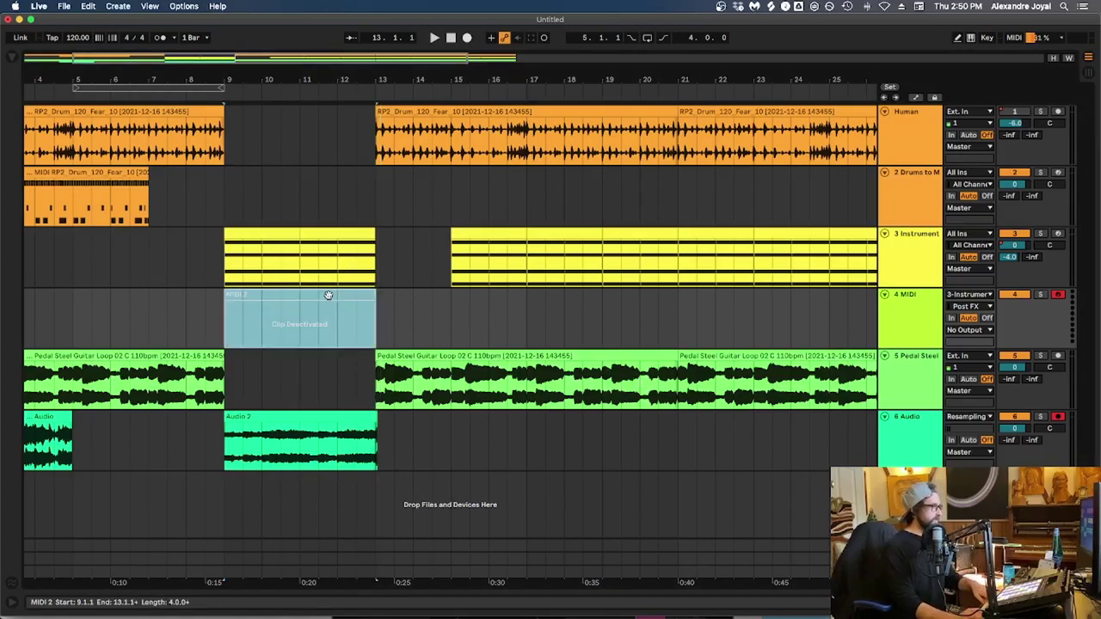
key("0")
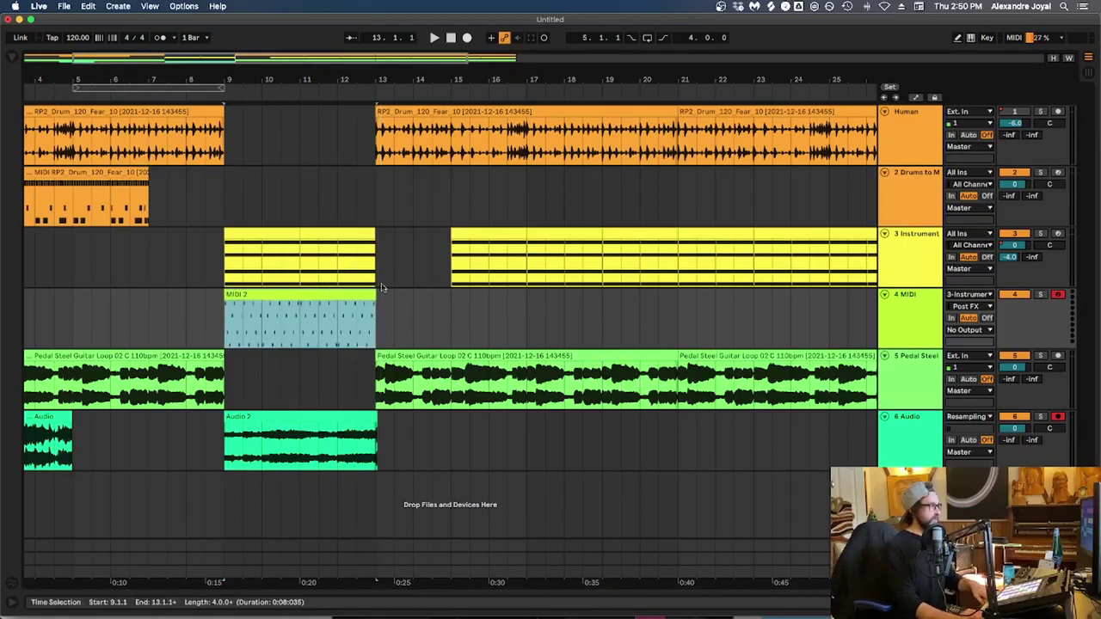
Step: Deactivate and reactivate bars 11–13 of the yellow Instrument clip
left_click_drag(339, 233, 319, 235)
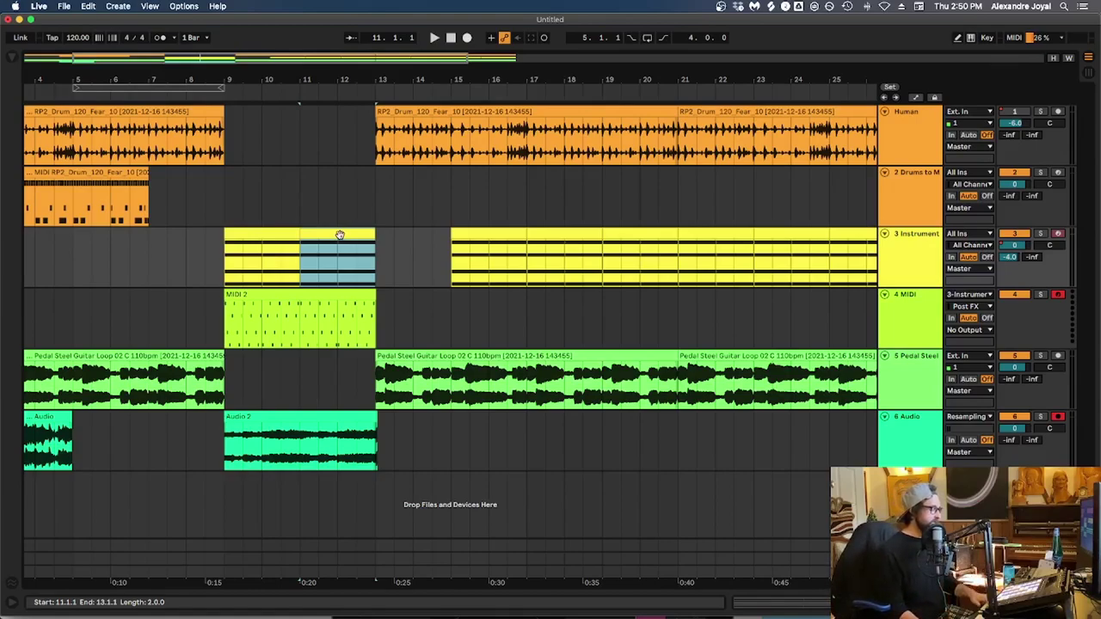
key("0")
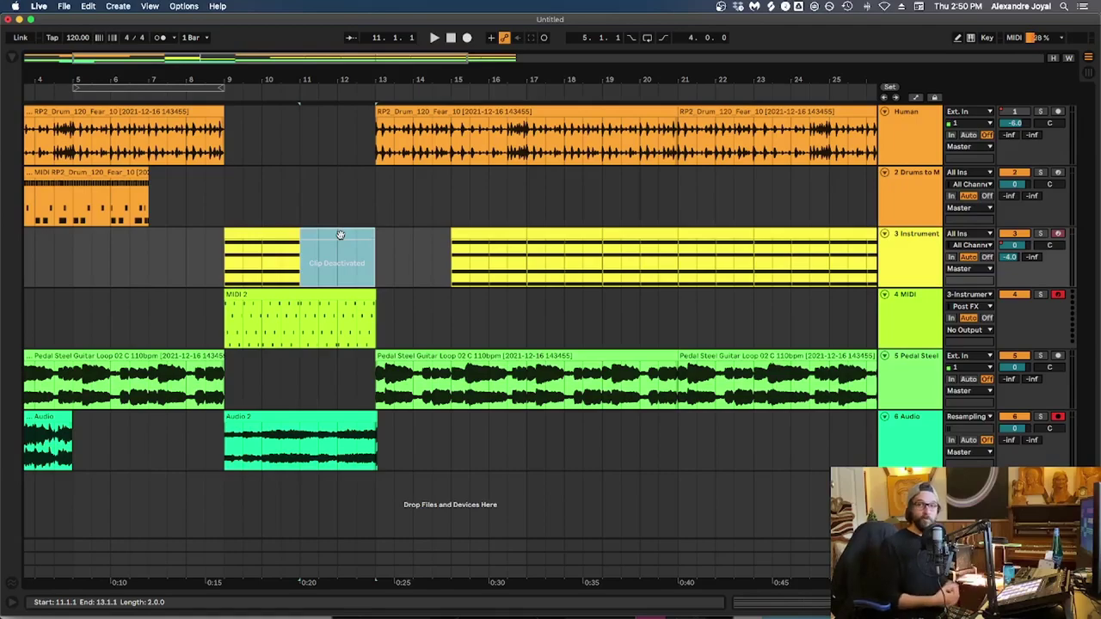
key("0")
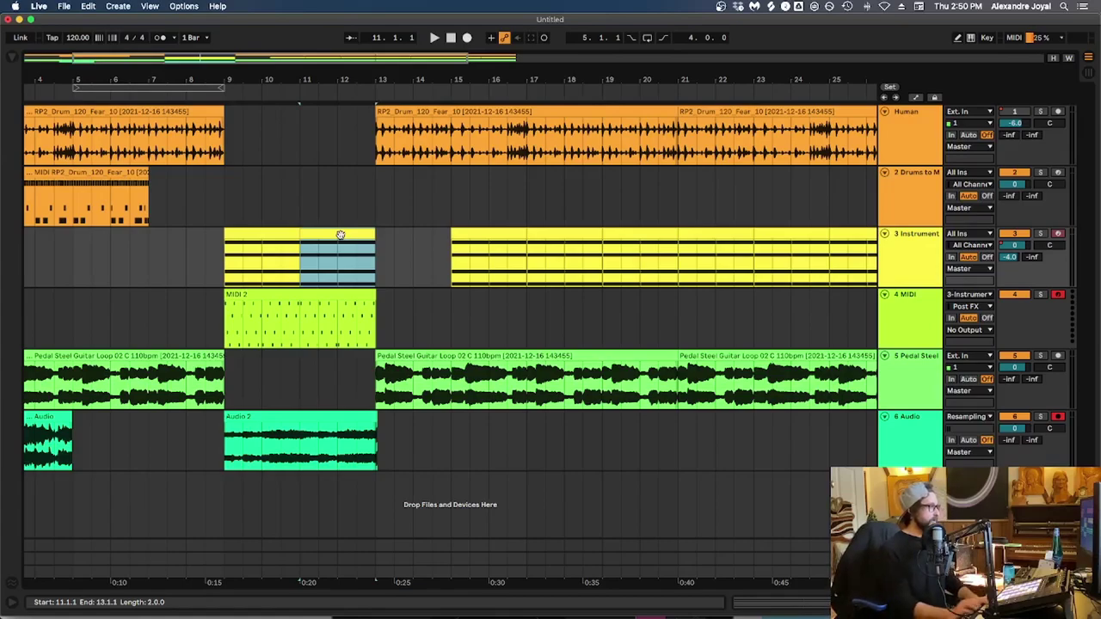
Step: Toggle the 3 Instrument track's activator, open the bar 11–13 section in the note editor, and select the A#2 note
left_click(905, 237)
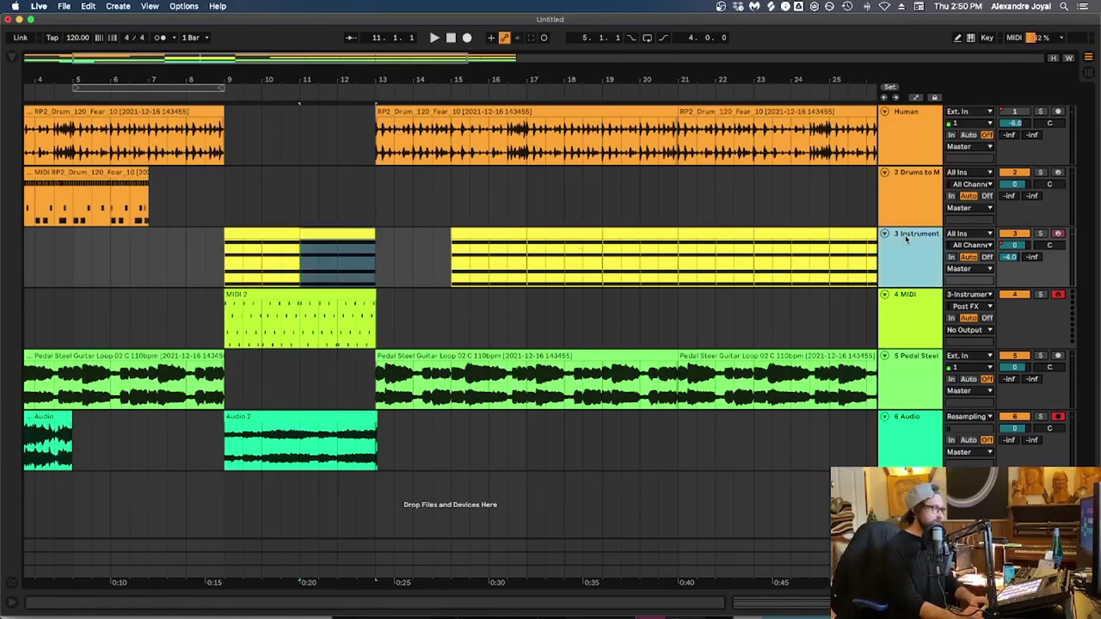
key("0")
key("0")
double_click(327, 245)
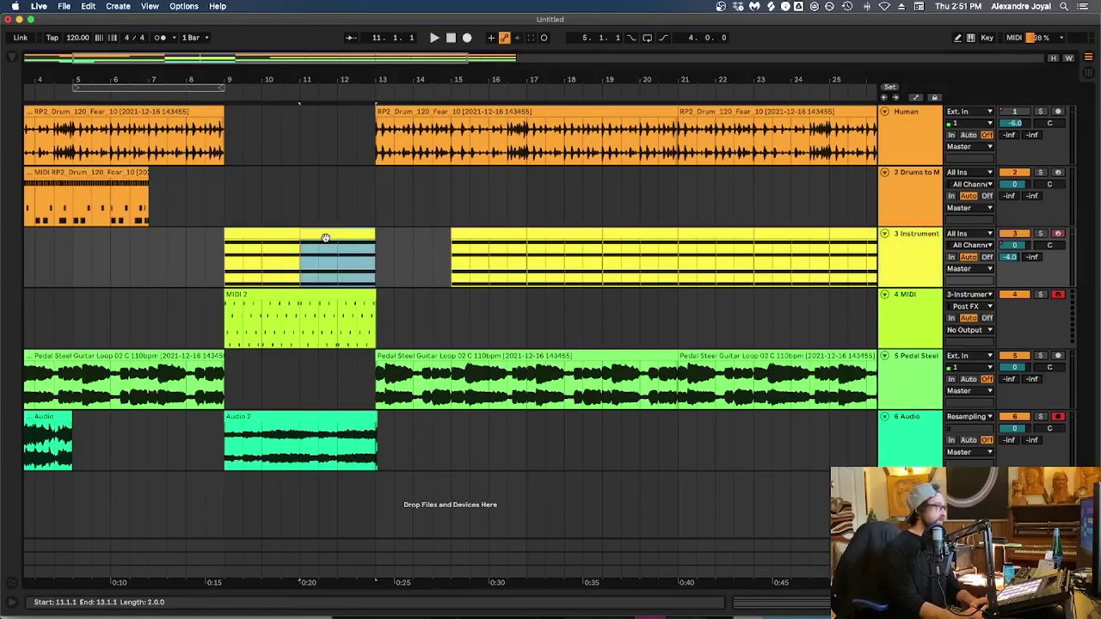
left_click(489, 474)
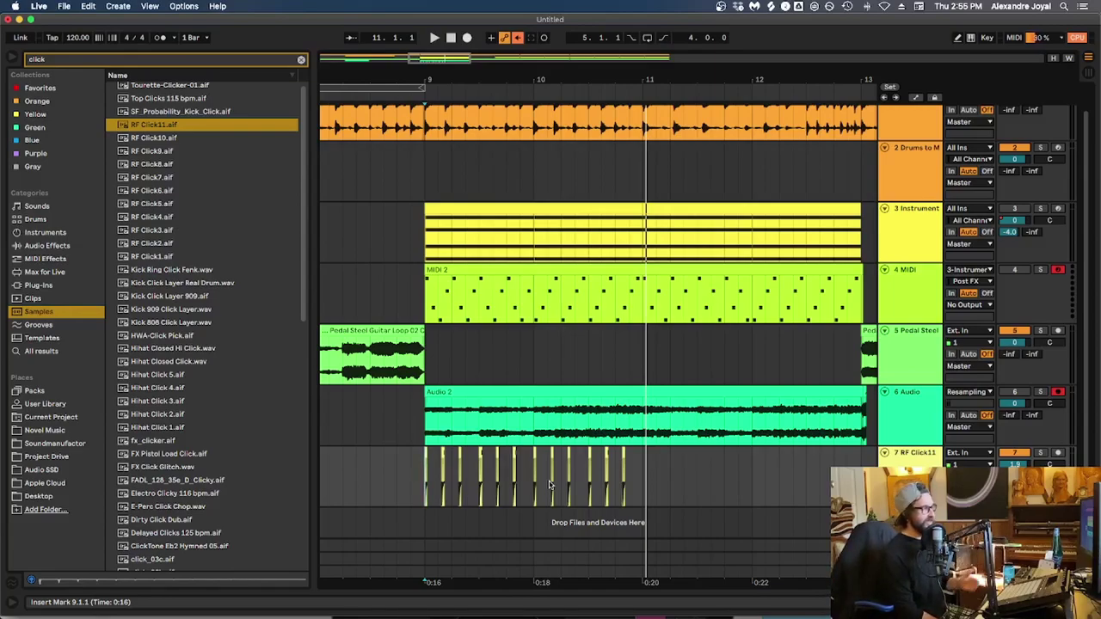
Step: Play the clicks, copy-paste them at bar 11, then consolidate bars 9–11 on RF Click11 with Cmd+J
key("space")
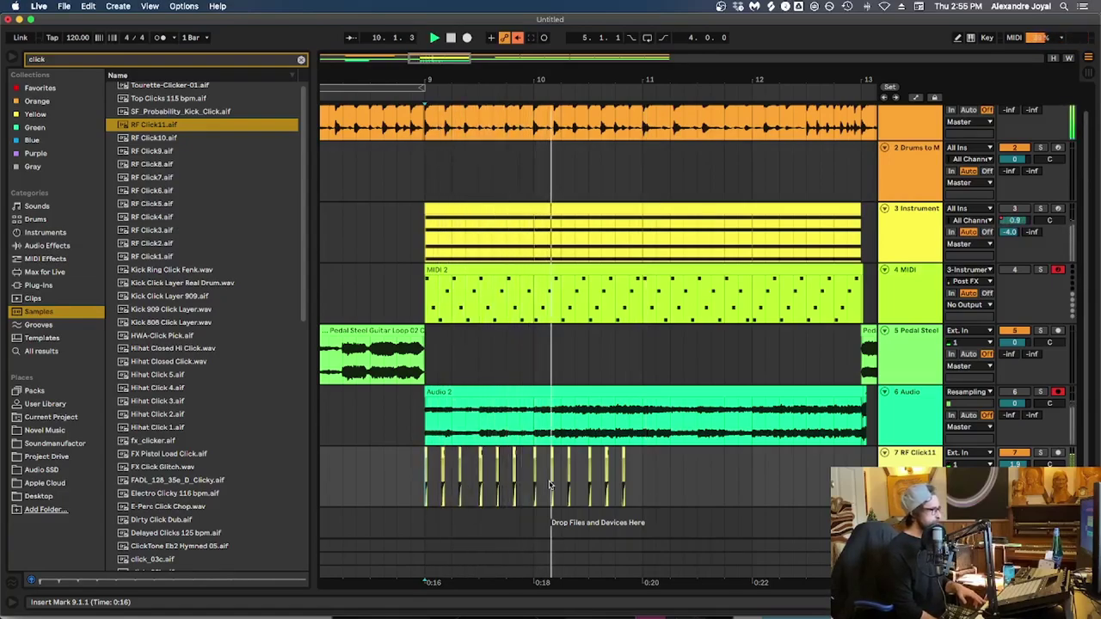
key("space")
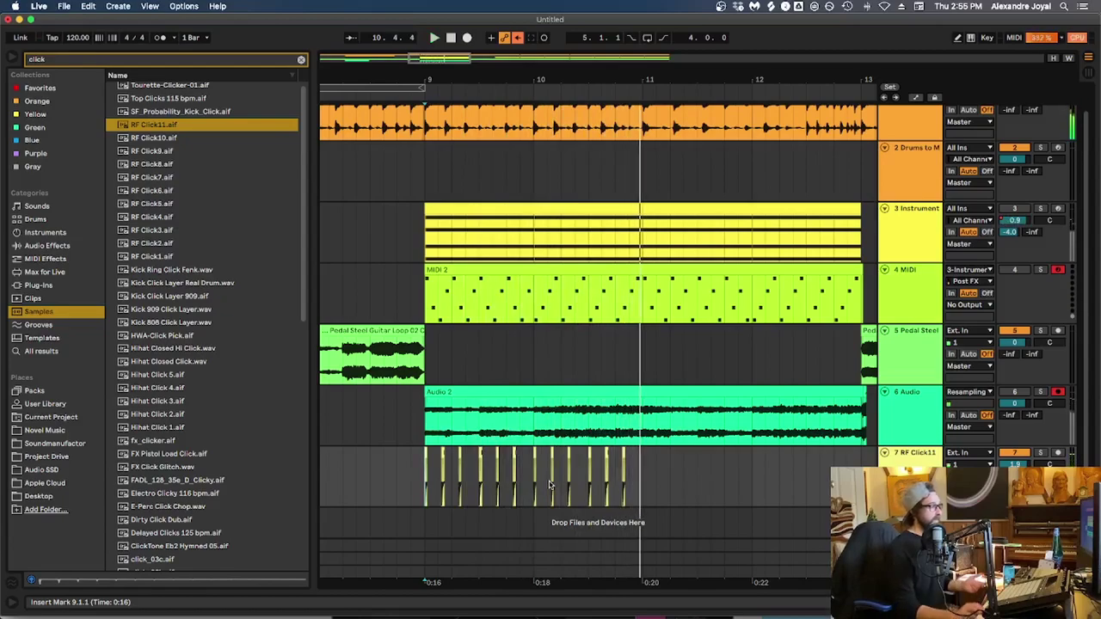
left_click(641, 470)
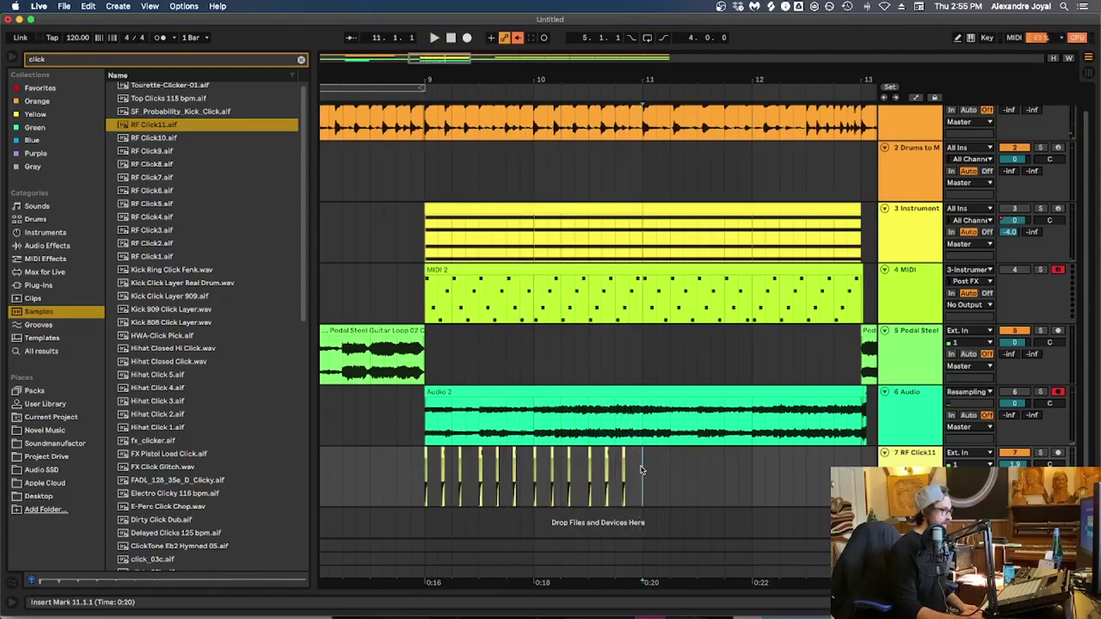
left_click_drag(642, 470, 422, 487)
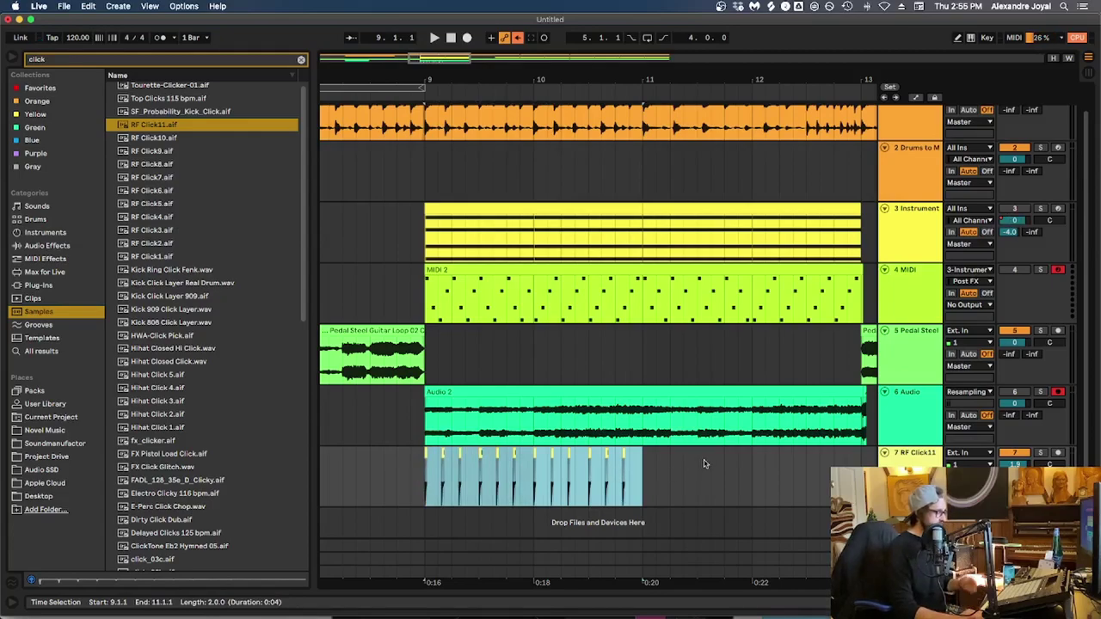
key("super+c")
left_click(646, 477)
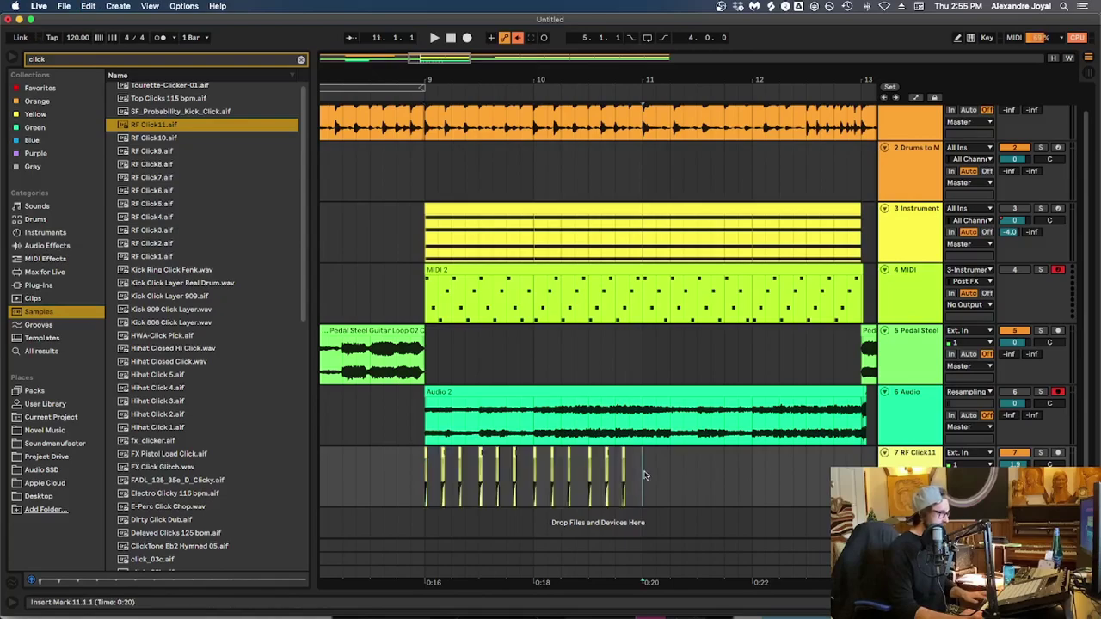
key("super+v")
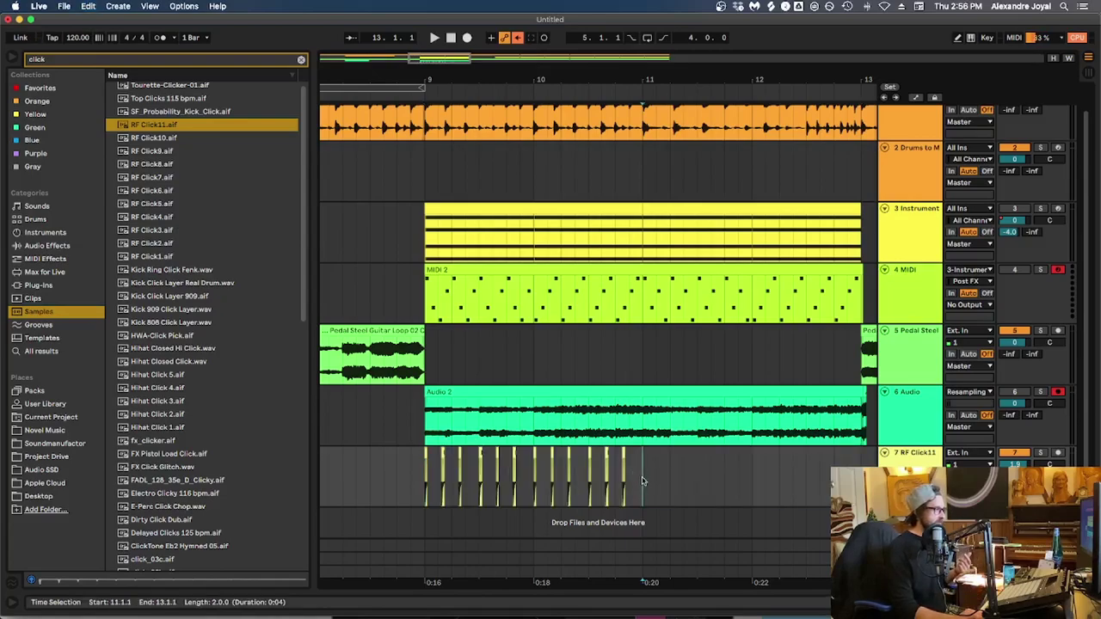
left_click_drag(643, 481, 428, 494)
key("super+j")
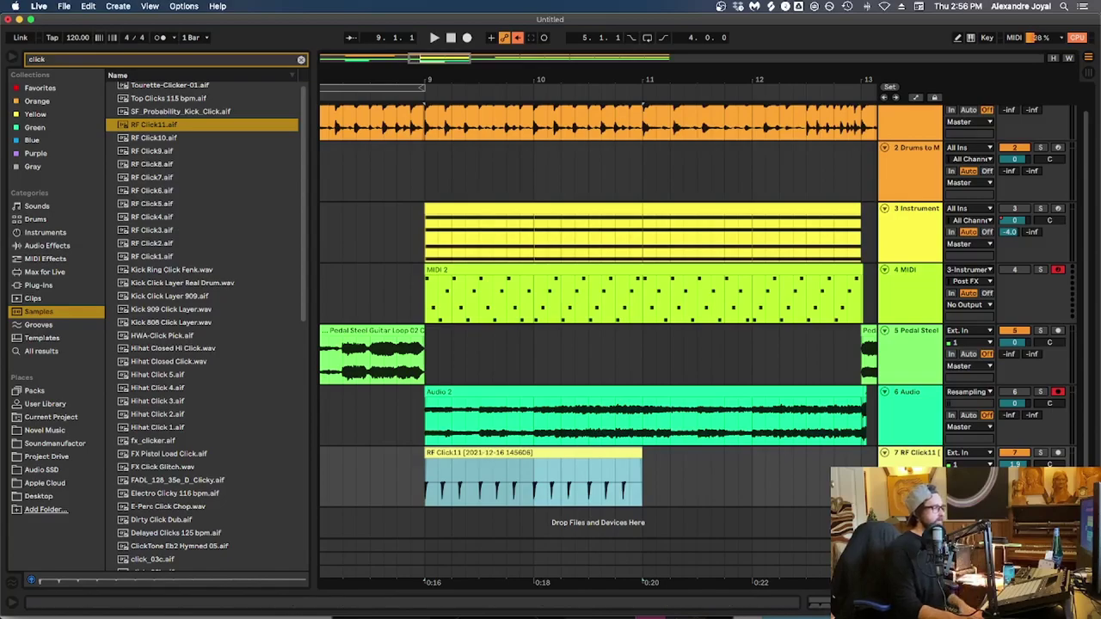
Step: Open the clip detail panels, select the Audio 2 clip start, and zoom with Z/X to toggle its height
left_click(643, 473)
key("ctrl+alt+l")
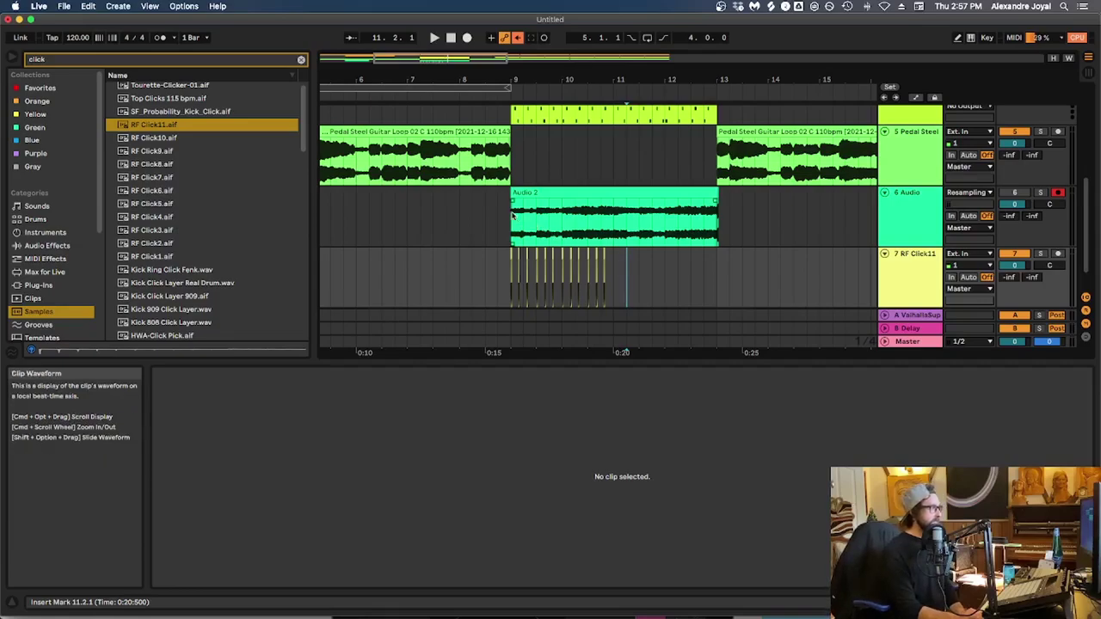
left_click_drag(513, 215, 560, 215)
key("z")
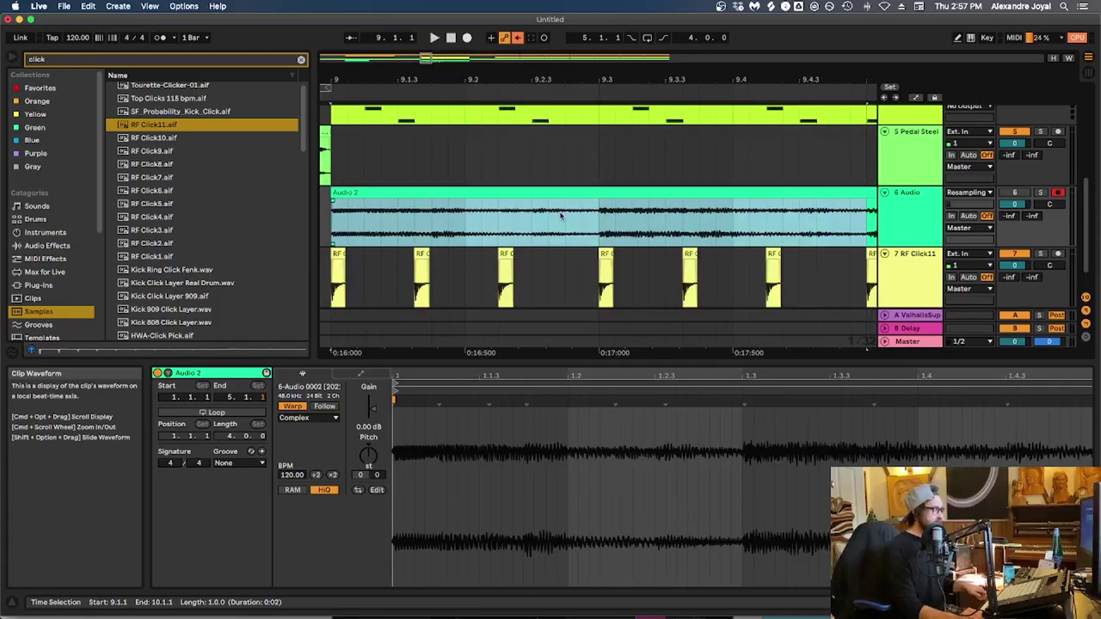
key("z")
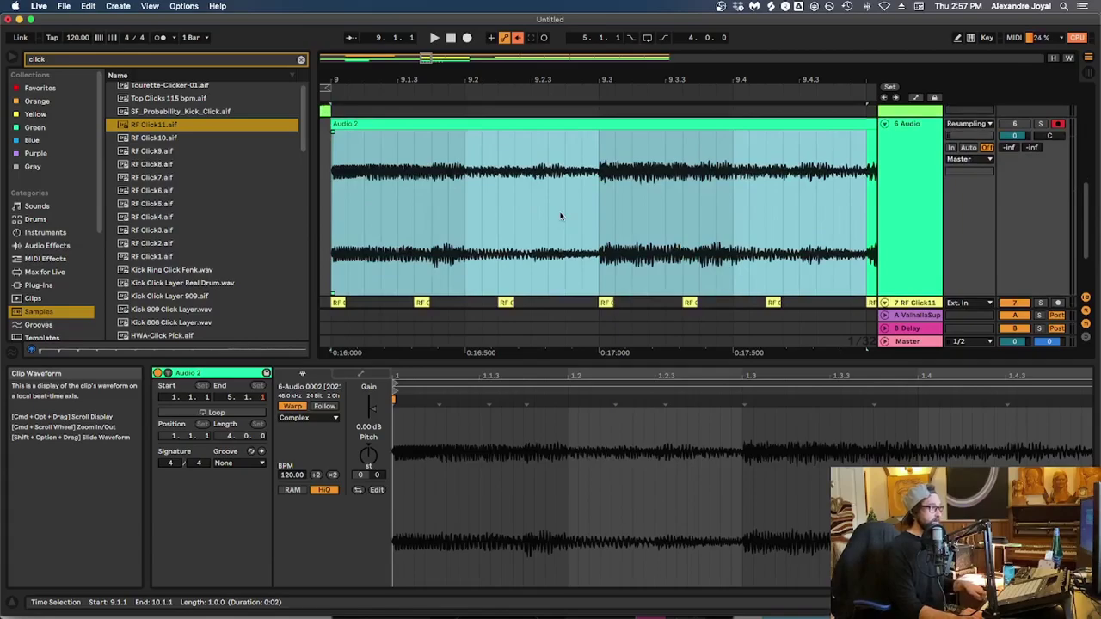
key("x")
key("z")
key("x")
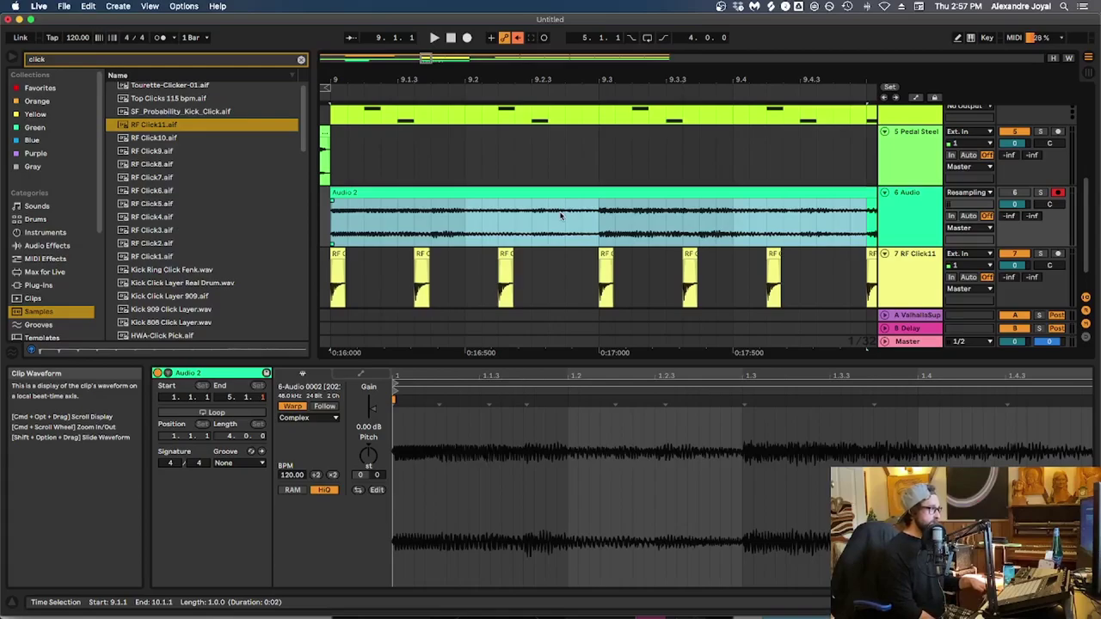
Step: Alternate between the whole-song view and the selected range, then fit all tracks with H and zoom out with W
key("x")
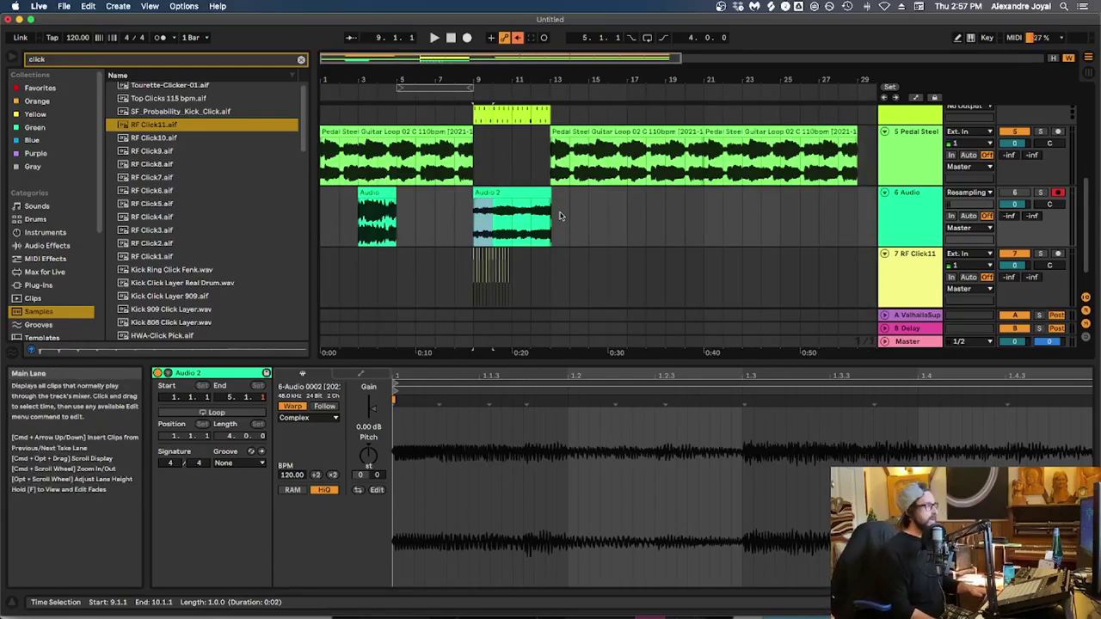
key("z")
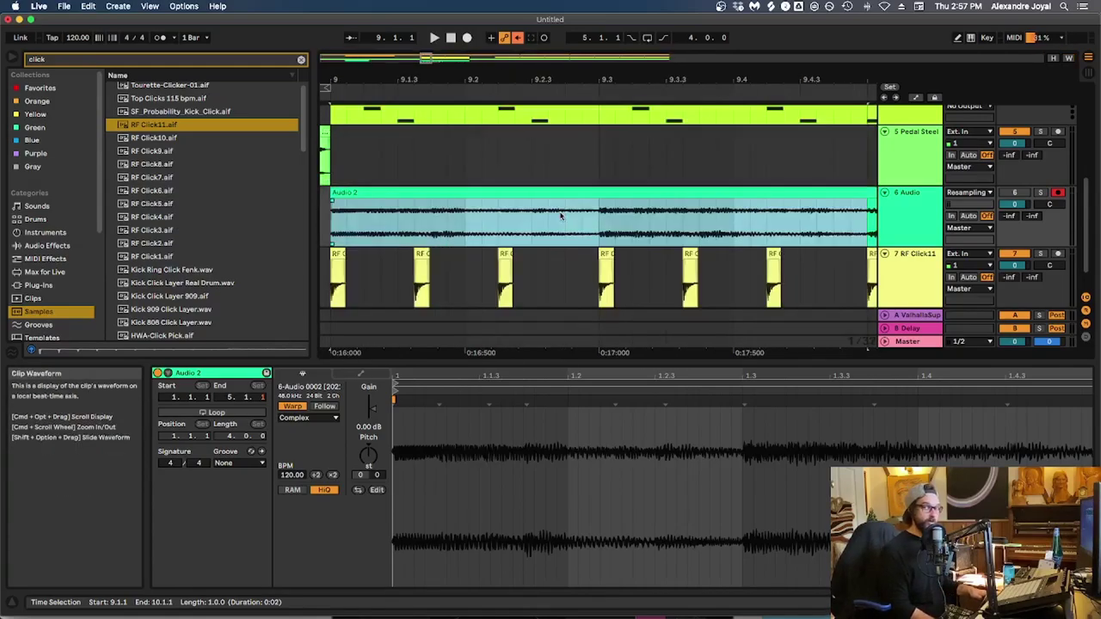
key("x")
key("z")
key("x")
key("z")
key("x")
key("z")
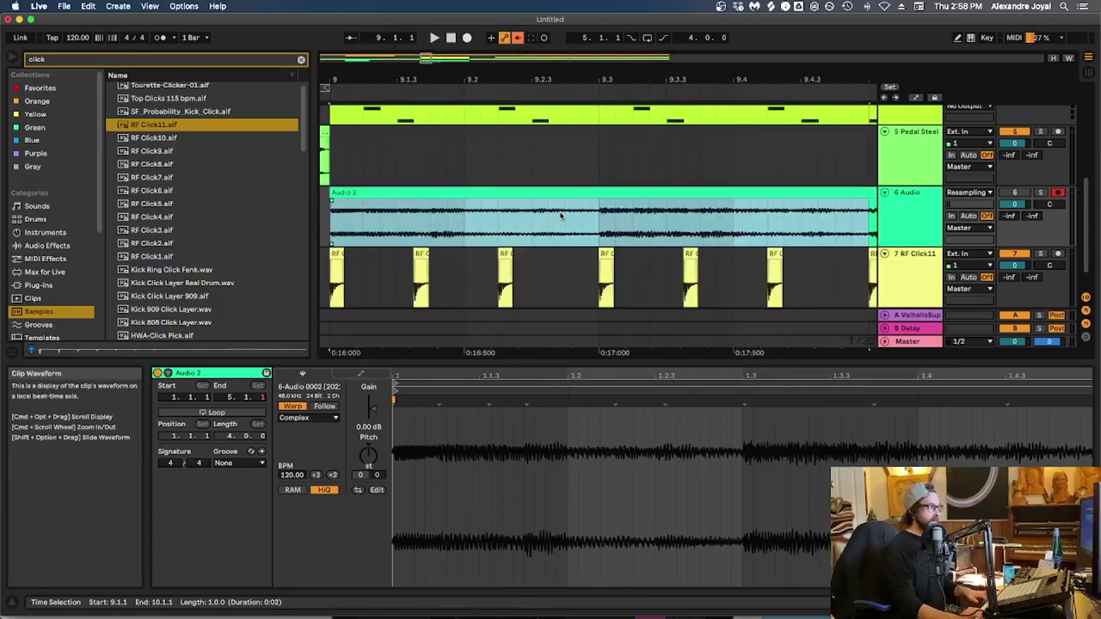
key("h")
key("h")
key("h")
key("h")
key("h")
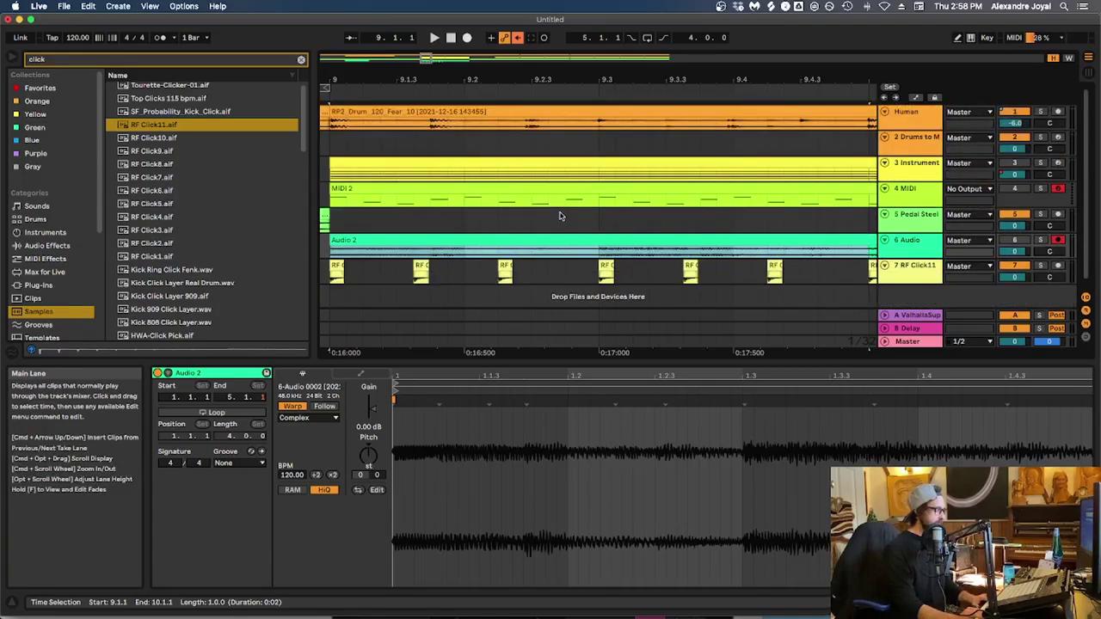
key("w")
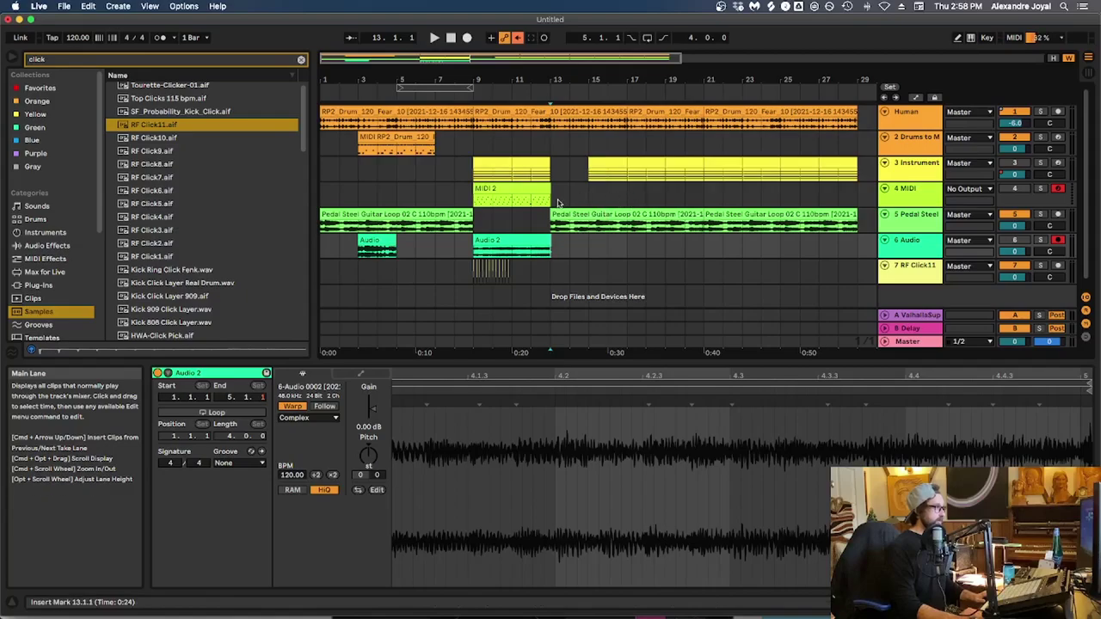
Step: Zoom in on bars 13–15 of the 4 MIDI track, then return to normal heights and the whole song
left_click_drag(556, 202, 582, 203)
key("z")
key("z")
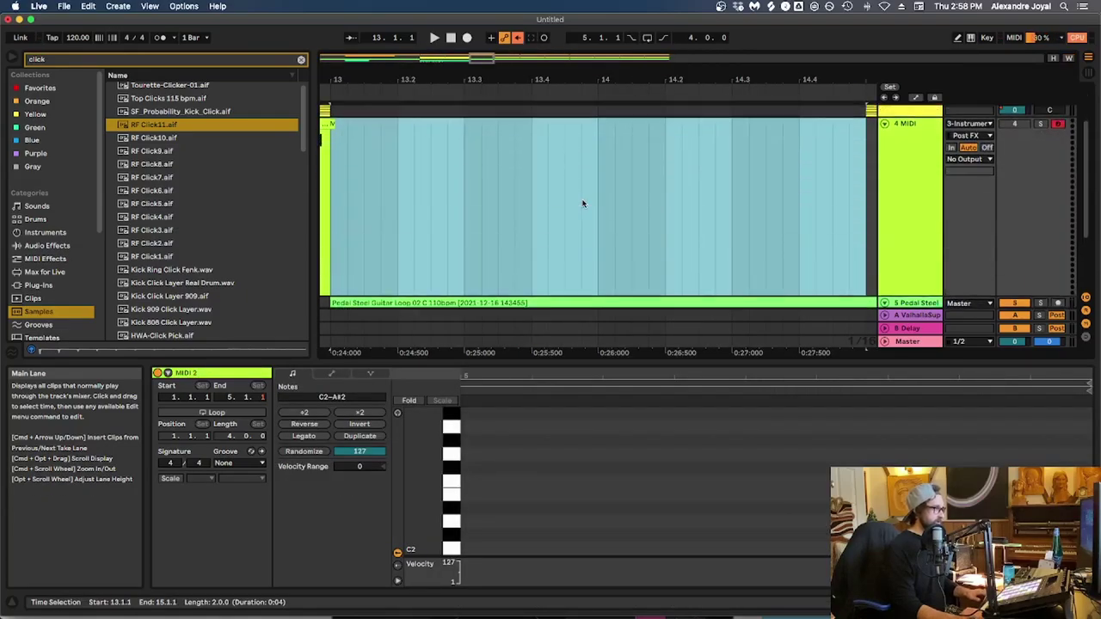
key("x")
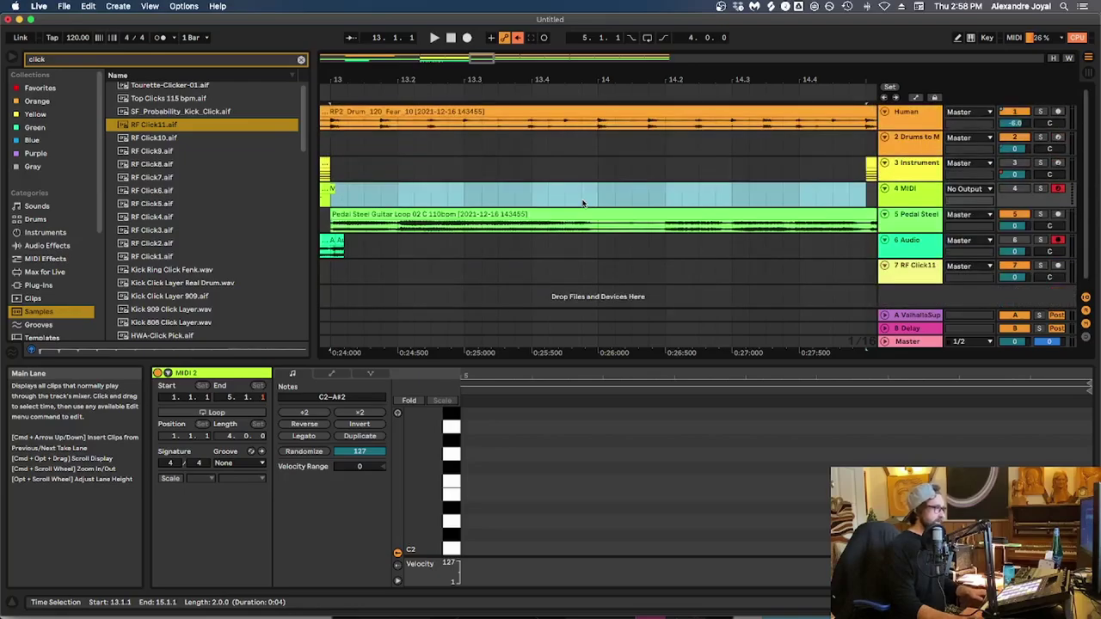
key("x")
Step: Zoom into bars 5–9 on the MIDI track, then restore normal track heights showing all tracks
left_click_drag(399, 196, 466, 196)
key("z")
key("x")
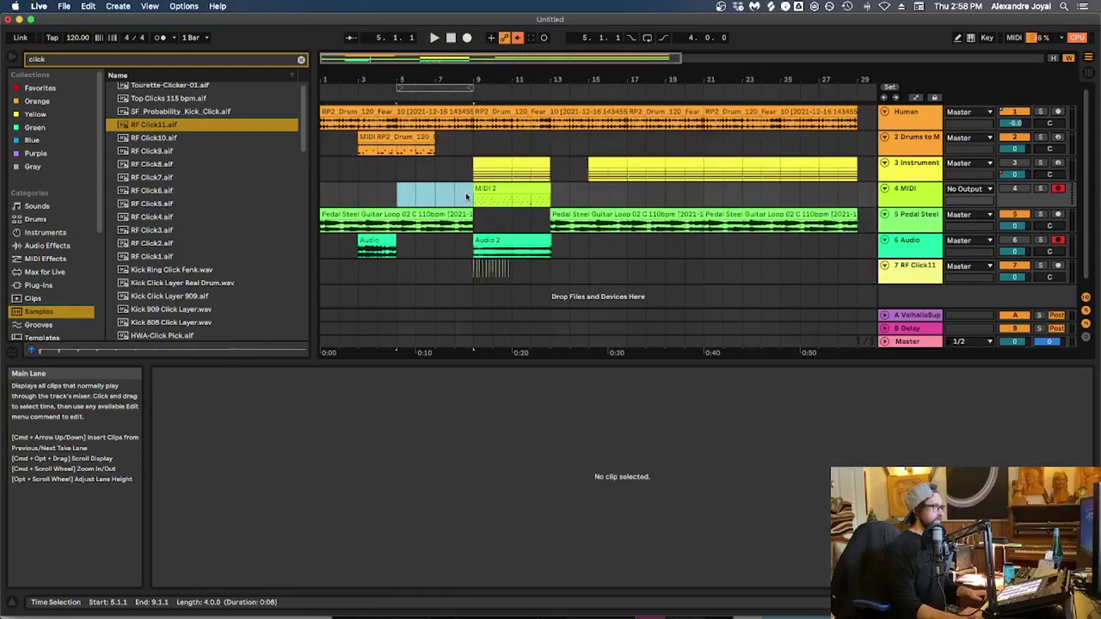
key("z")
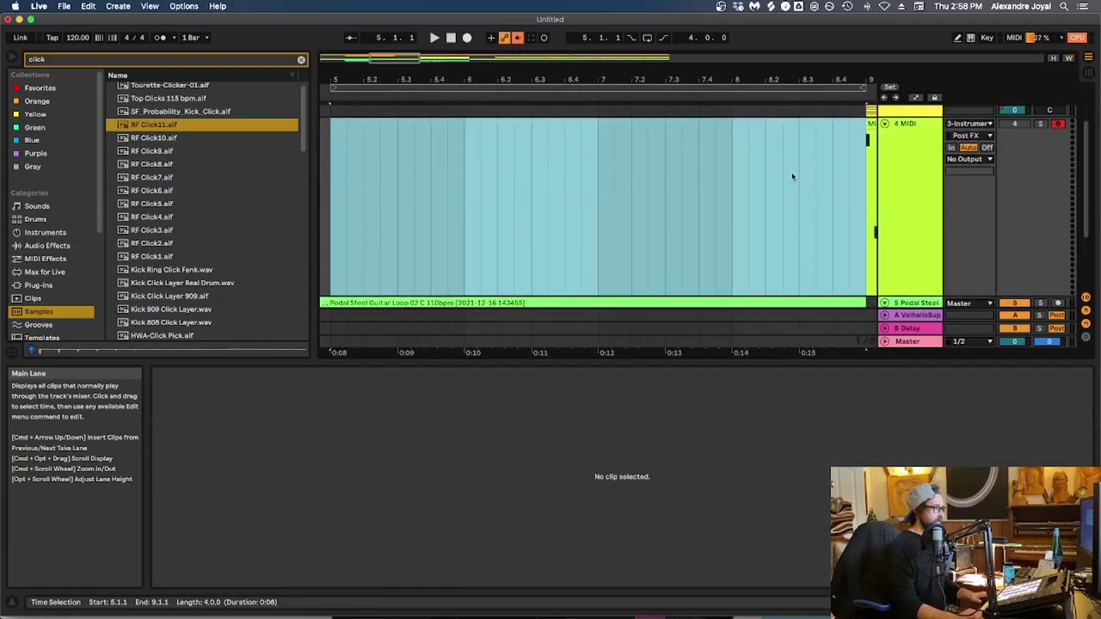
key("x")
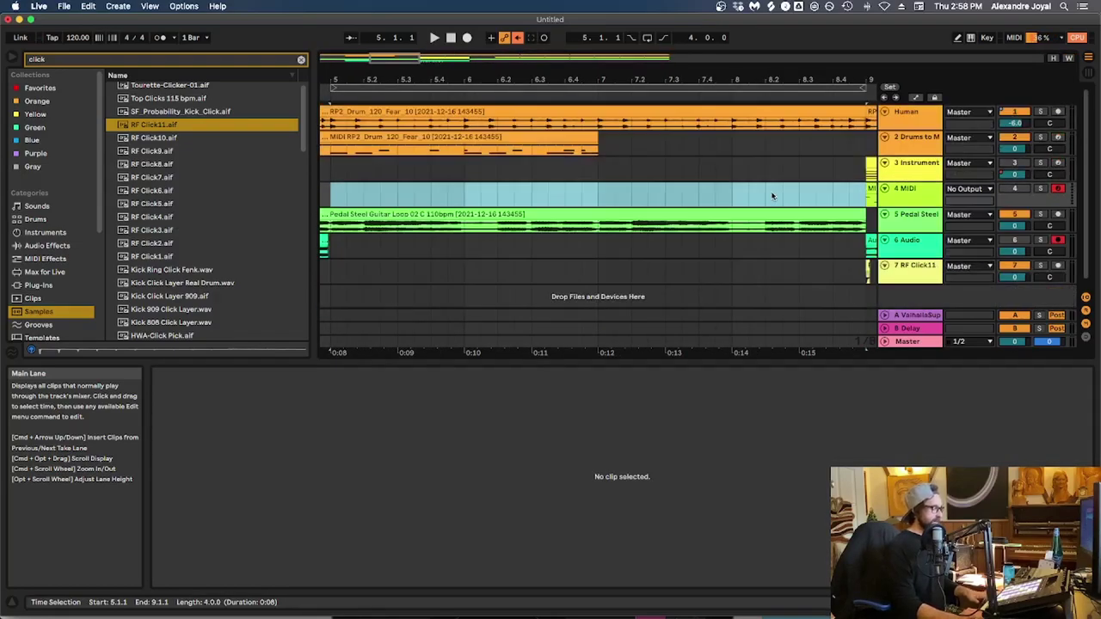